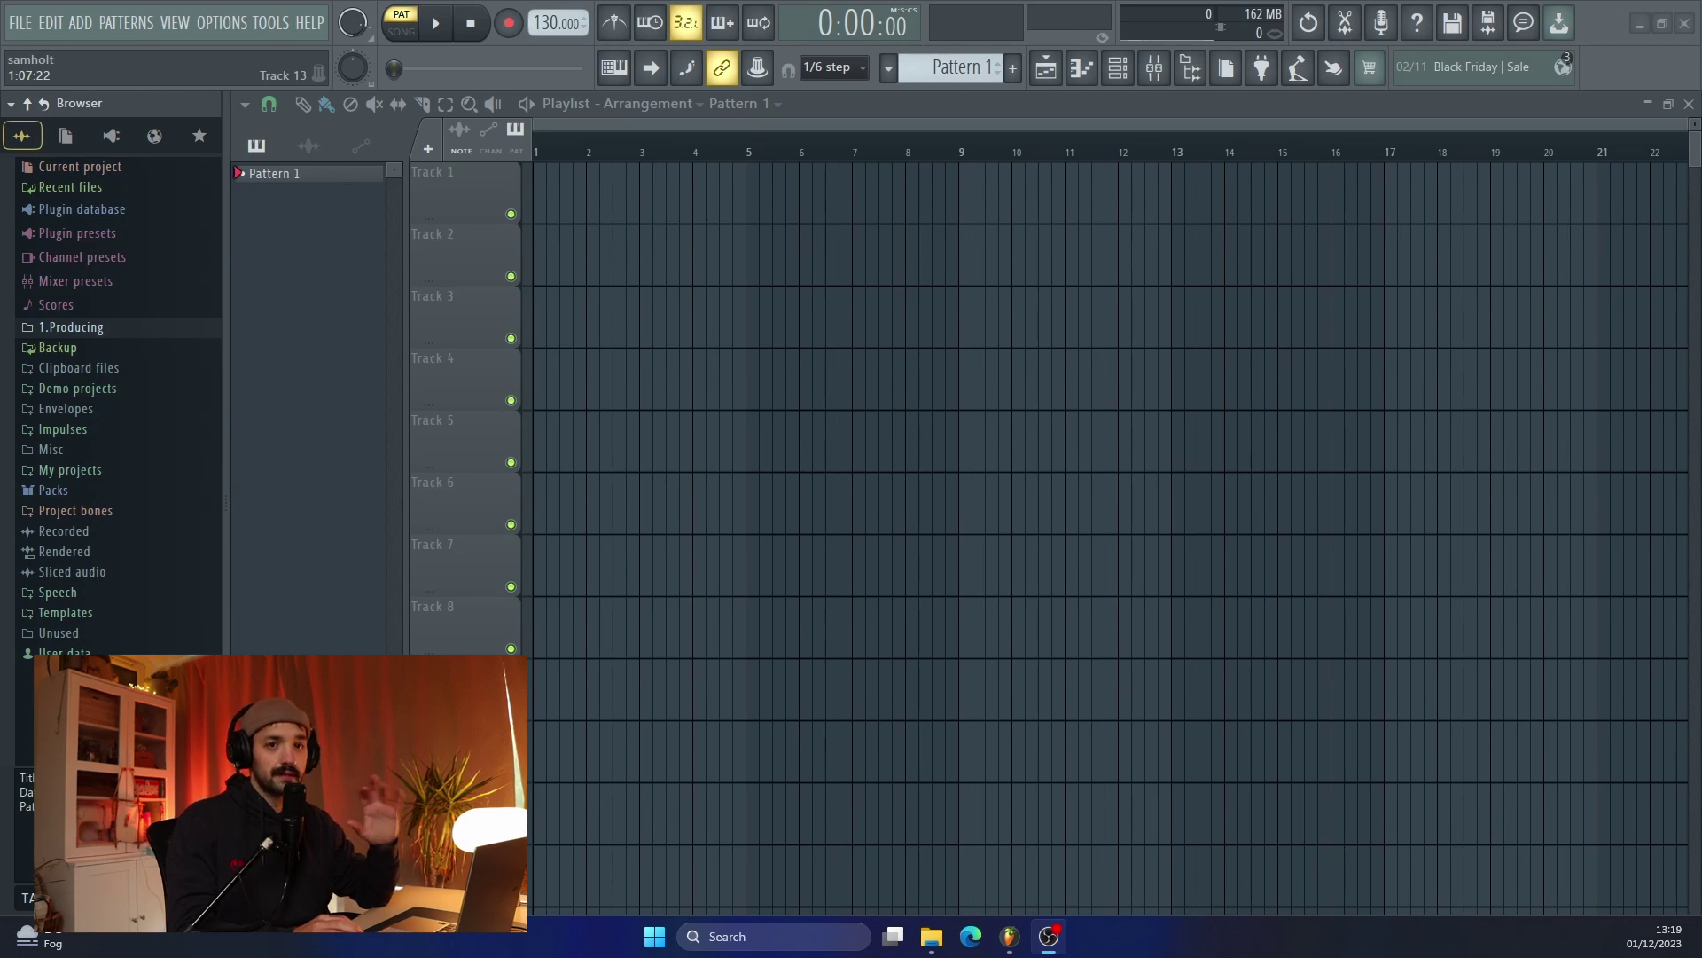
- Glance at the drum channel rack, then open the default template setting from the File menu
{"action": "left_click", "coordinate": [1118, 67]}
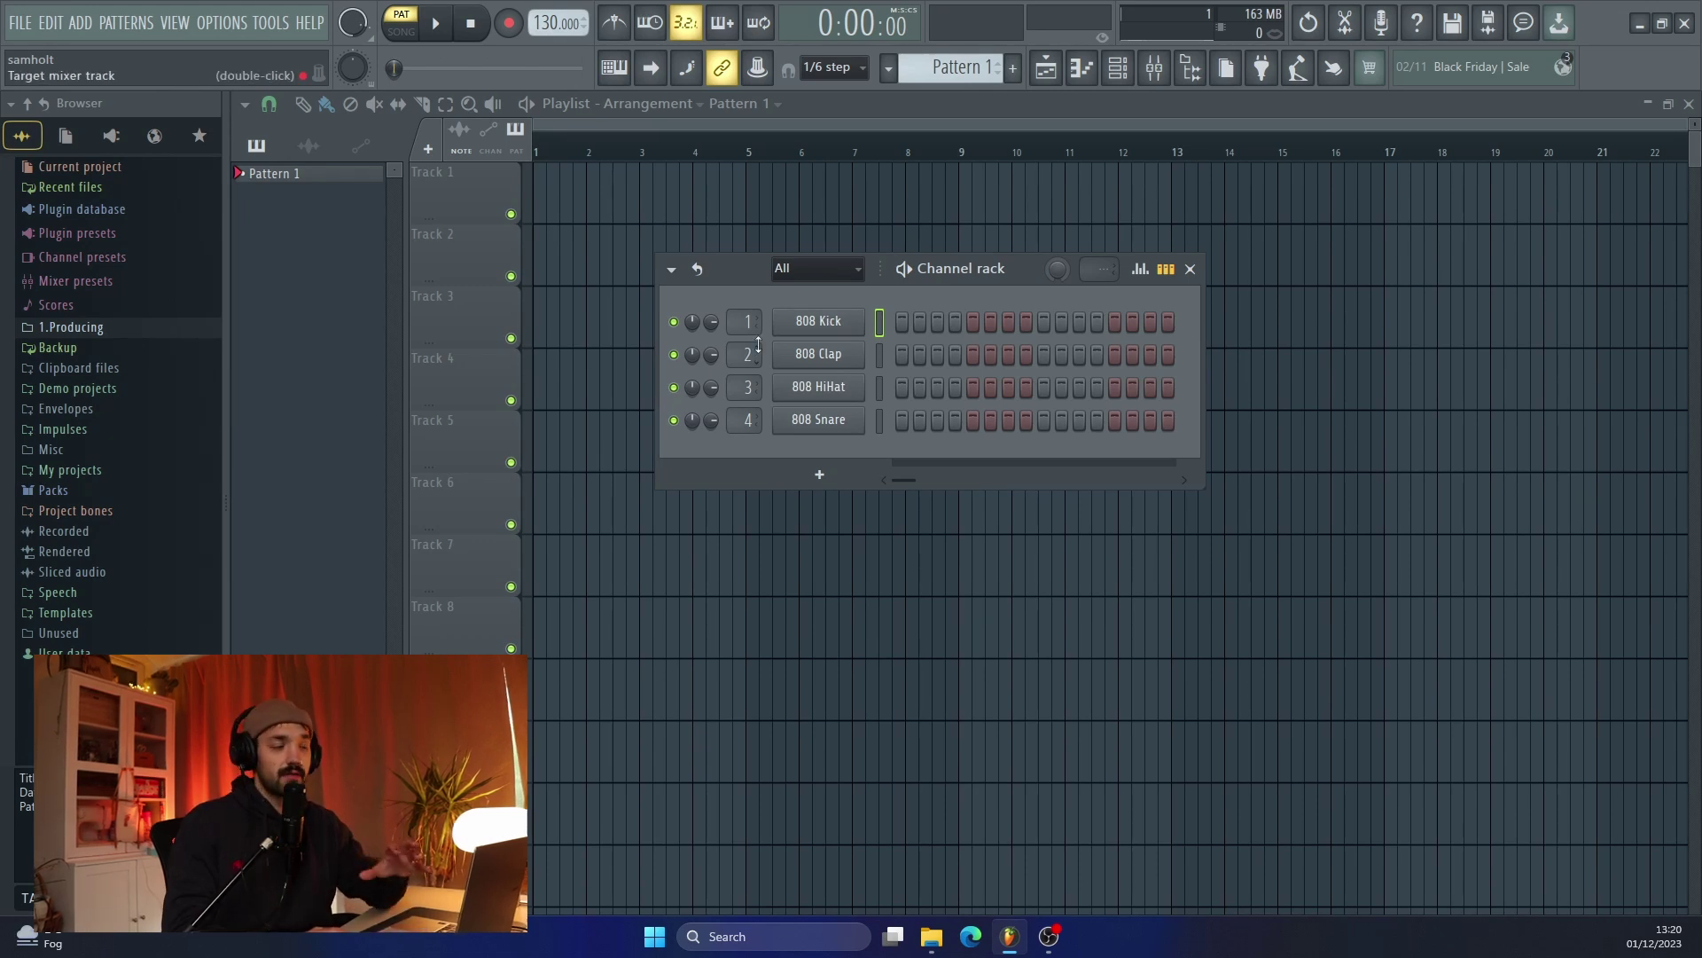
{"action": "key", "text": "F6"}
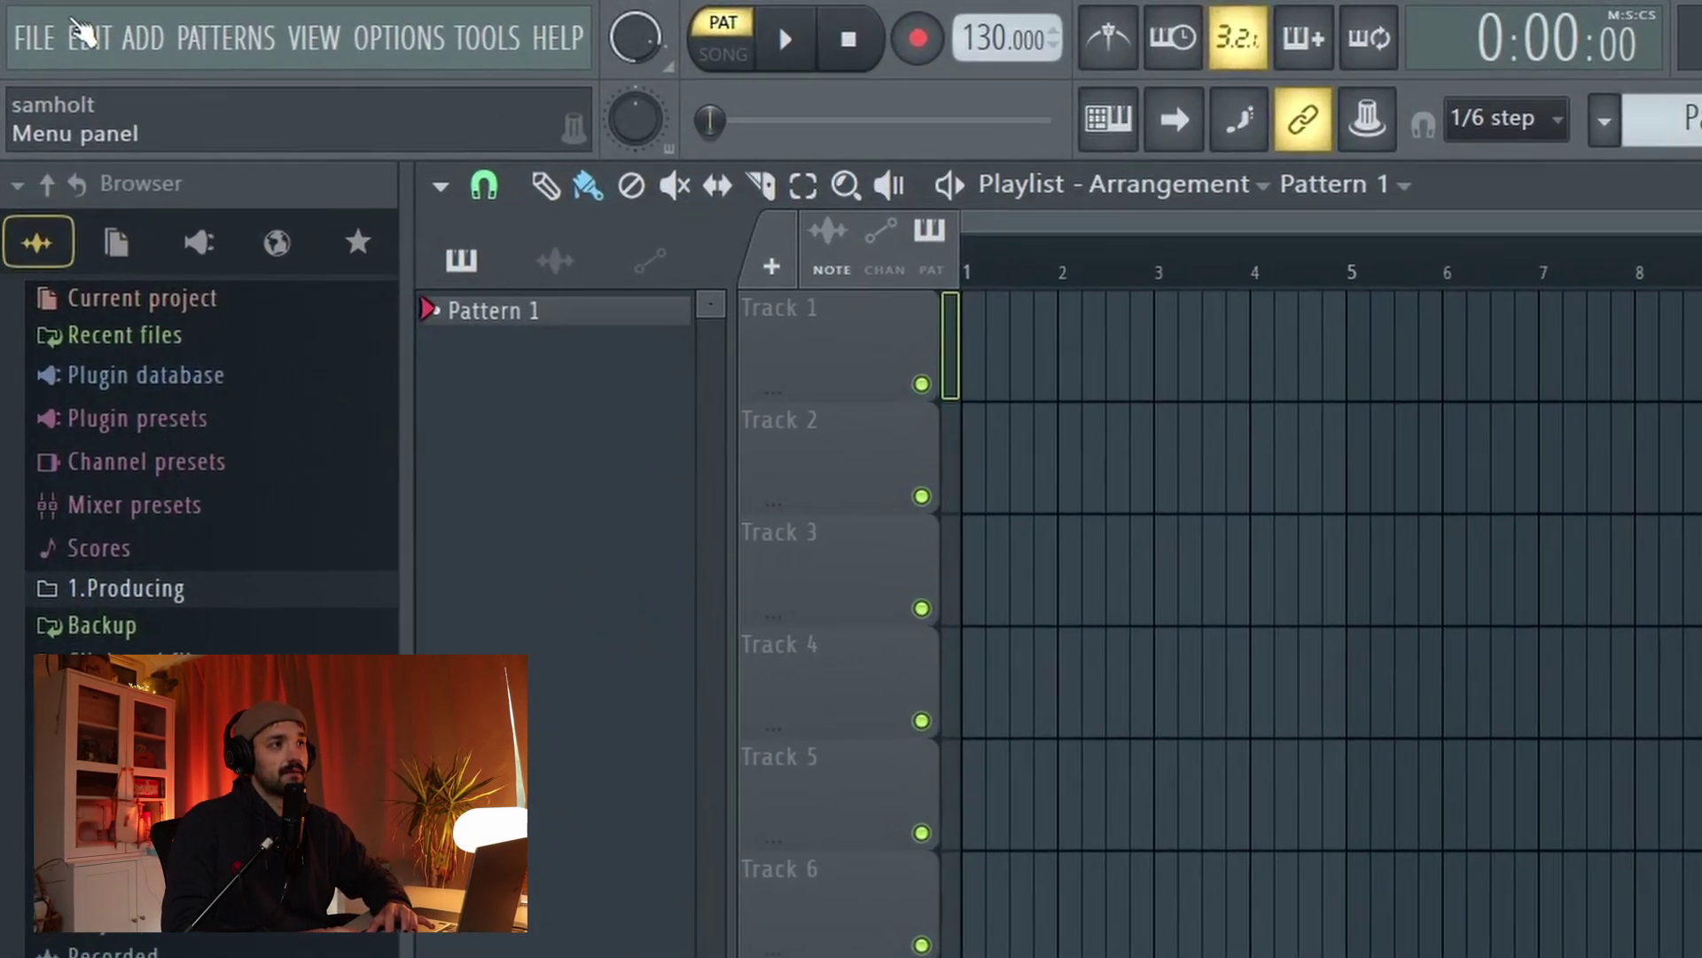
{"action": "left_click", "coordinate": [19, 23]}
{"action": "mouse_move", "coordinate": [177, 155]}
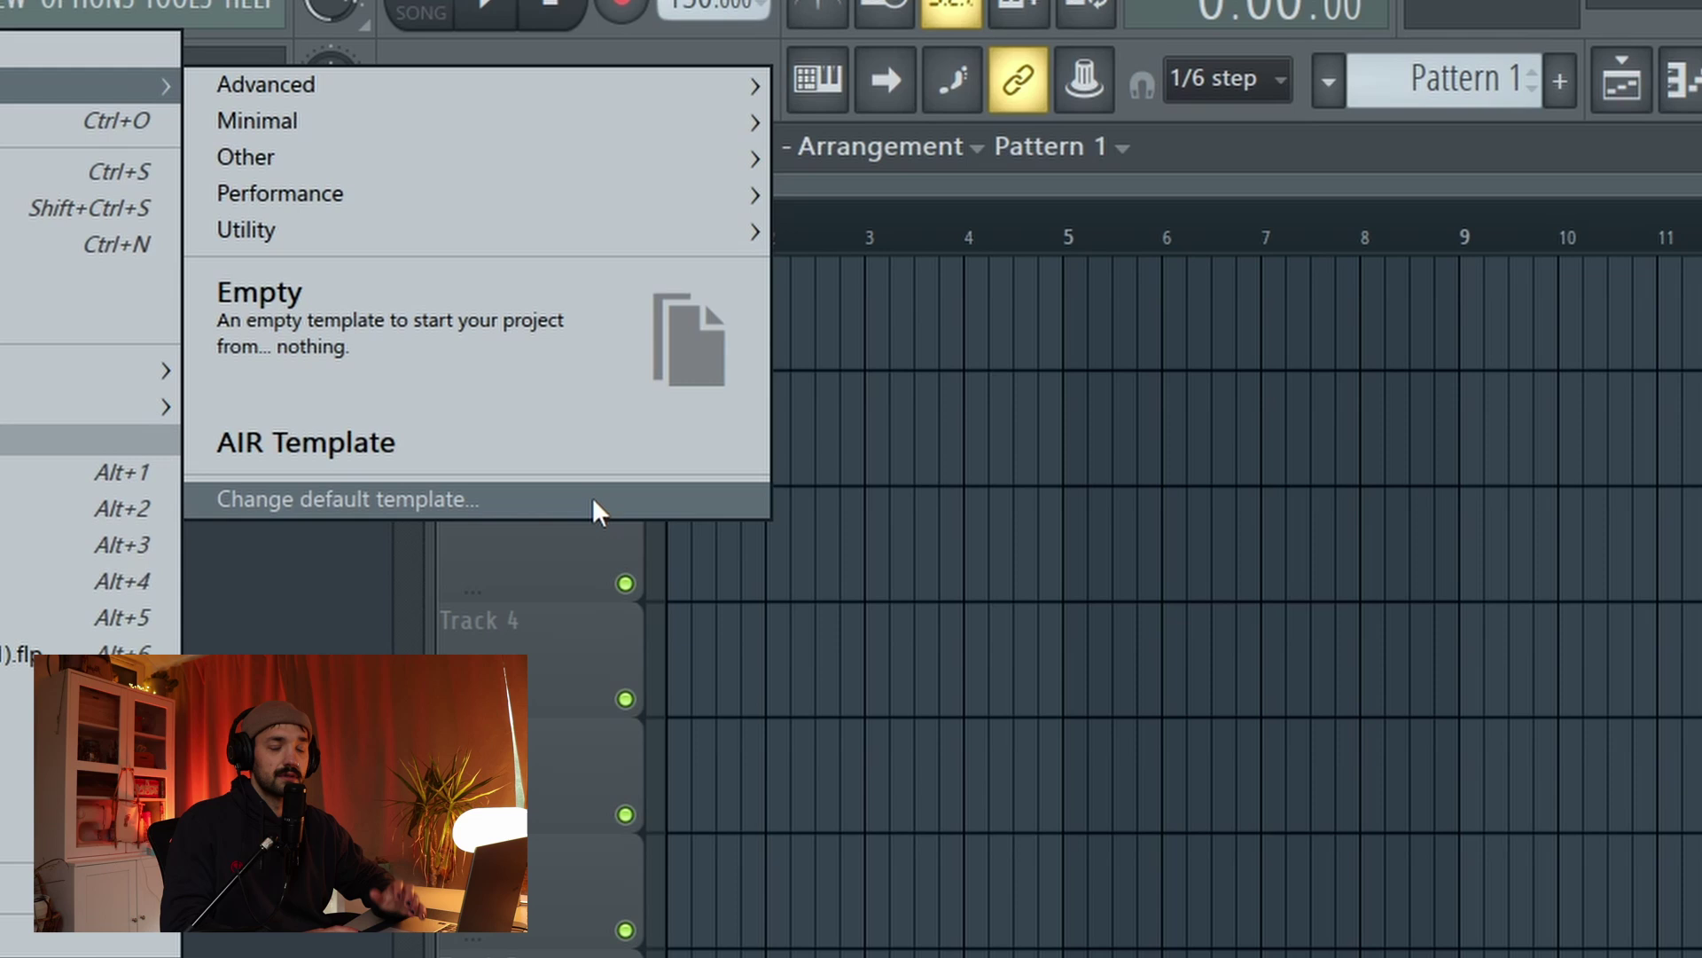
{"action": "left_click", "coordinate": [768, 516]}
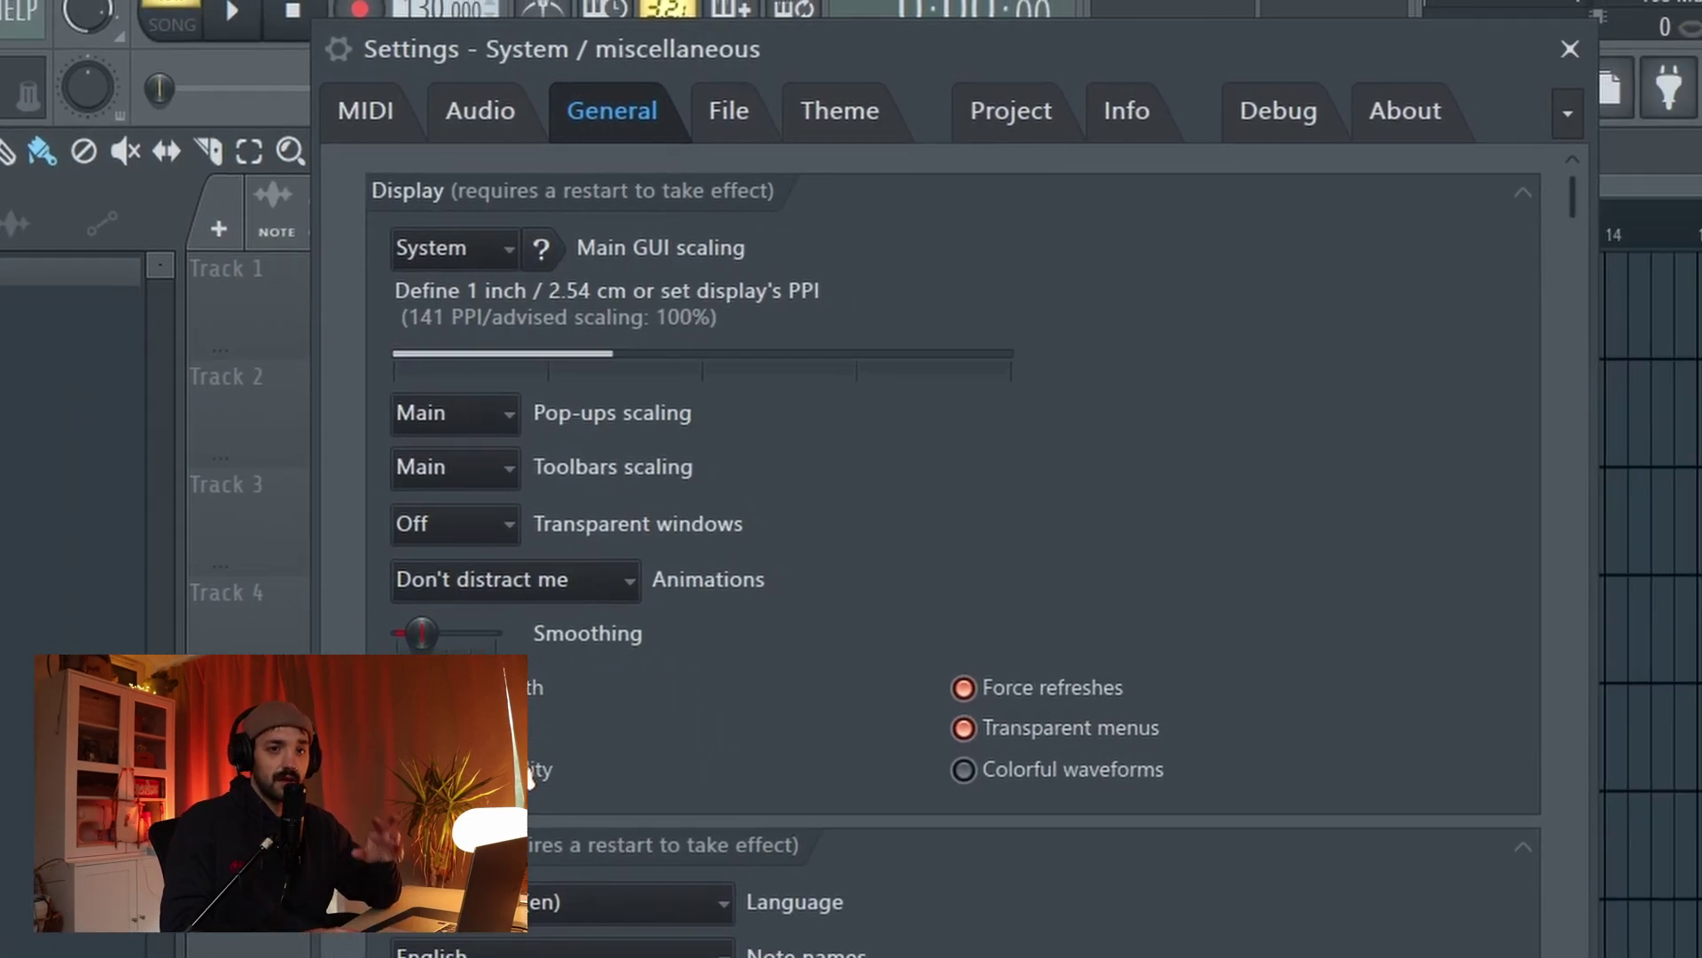
- Under Miscellaneous, show the default template list and switch on Silent startup
{"action": "scroll", "coordinate": [969, 923], "scroll_direction": "down", "scroll_amount": 5}
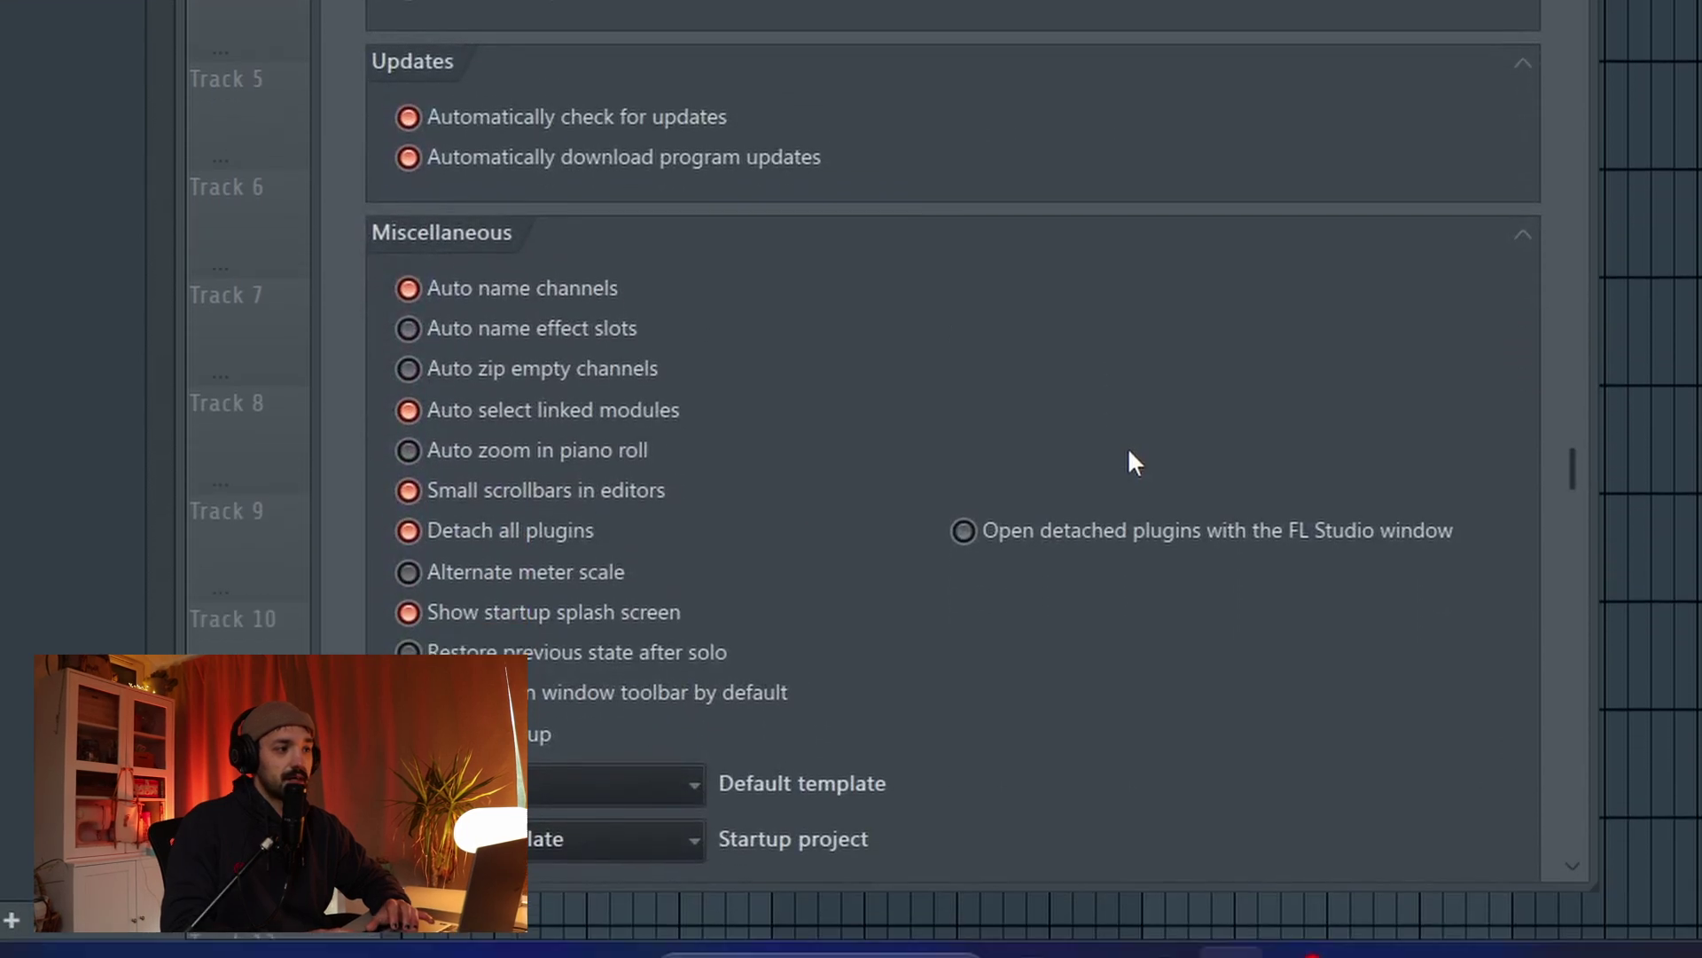
{"action": "scroll", "coordinate": [1130, 453], "scroll_direction": "down", "scroll_amount": 5}
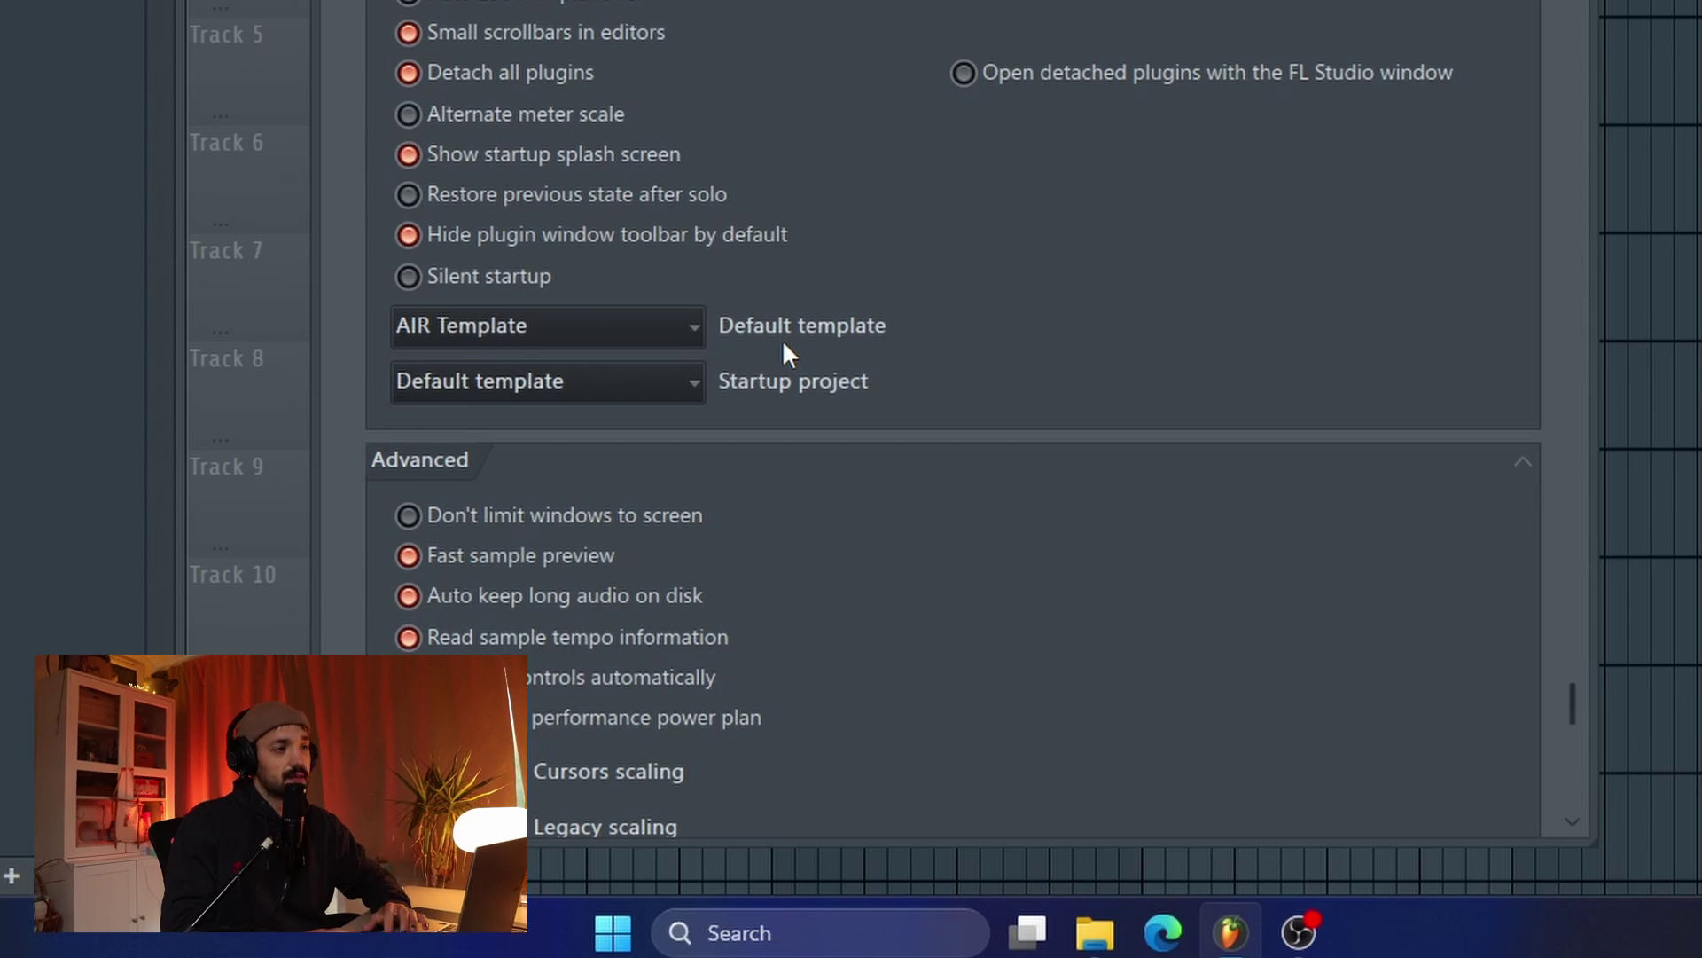
{"action": "left_click", "coordinate": [678, 339]}
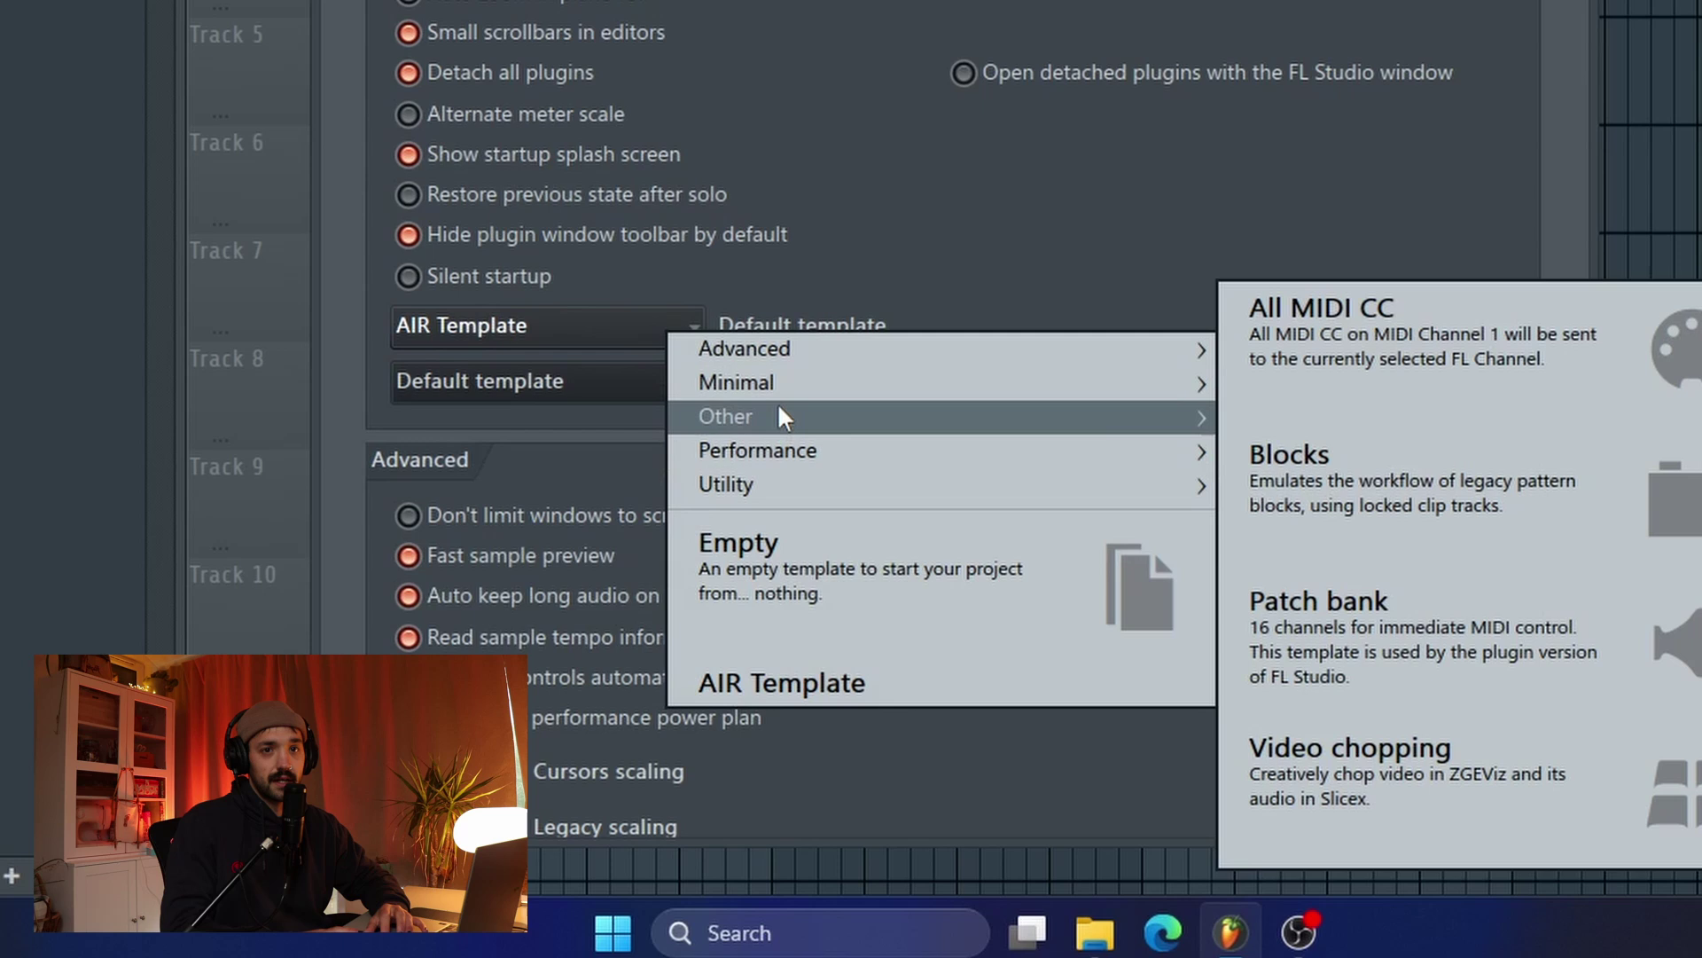
{"action": "left_click", "coordinate": [715, 330]}
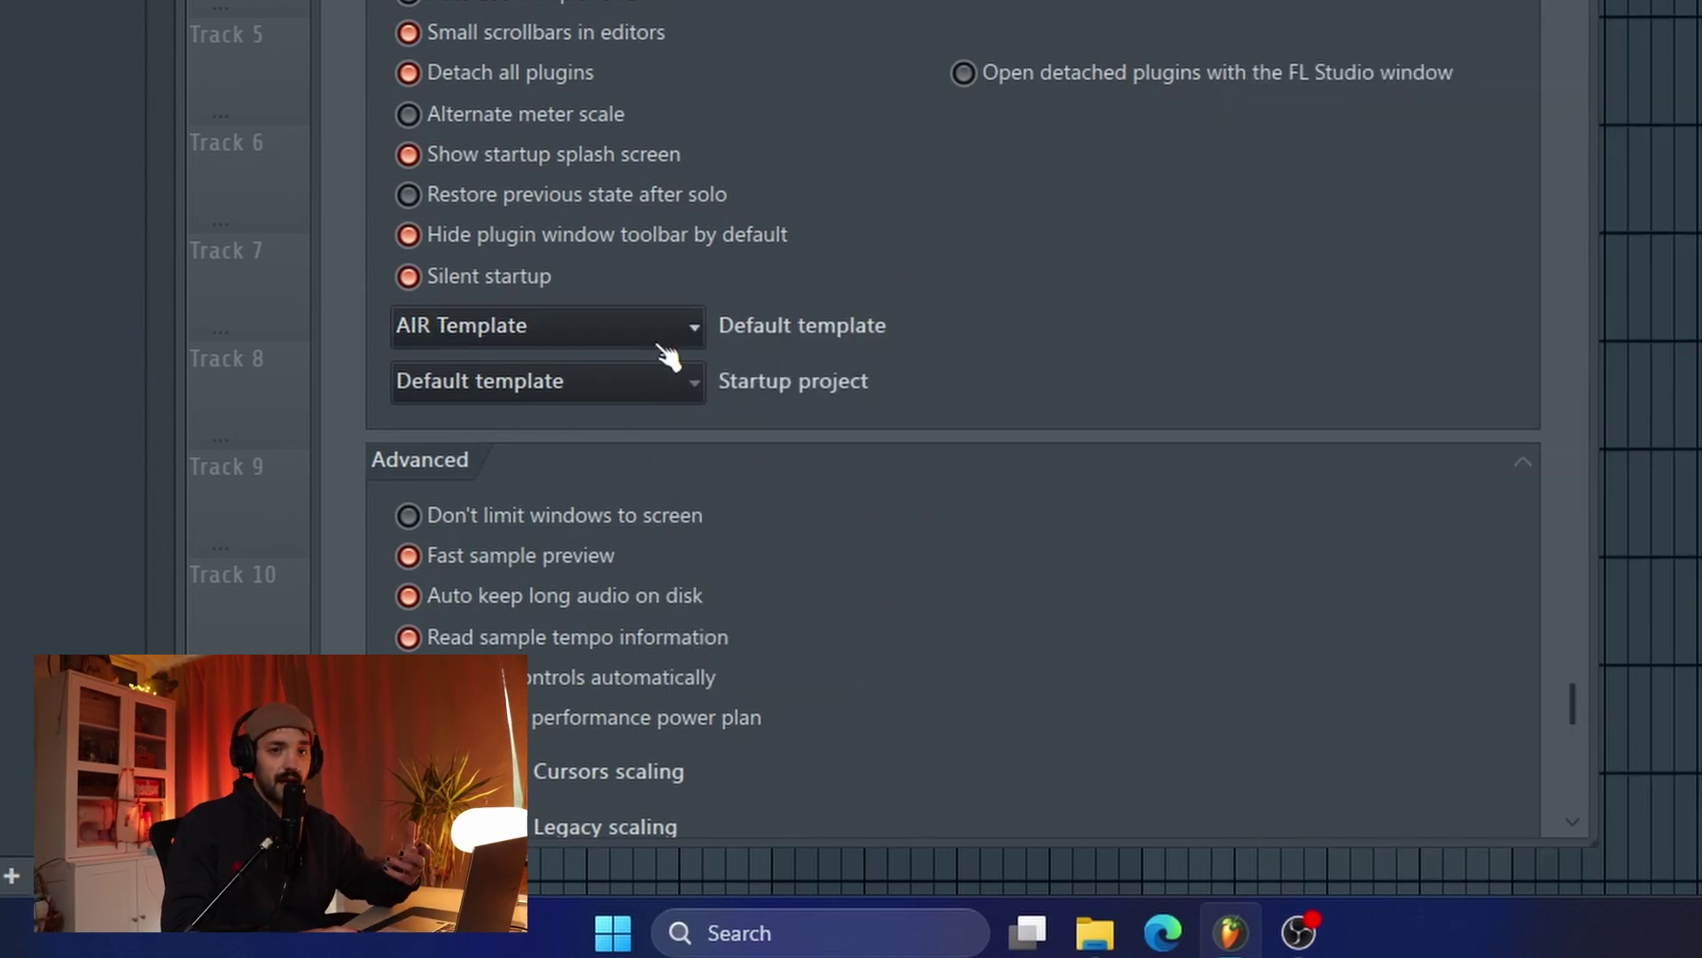
- Show the choices in the Startup project dropdown
{"action": "left_click", "coordinate": [695, 401]}
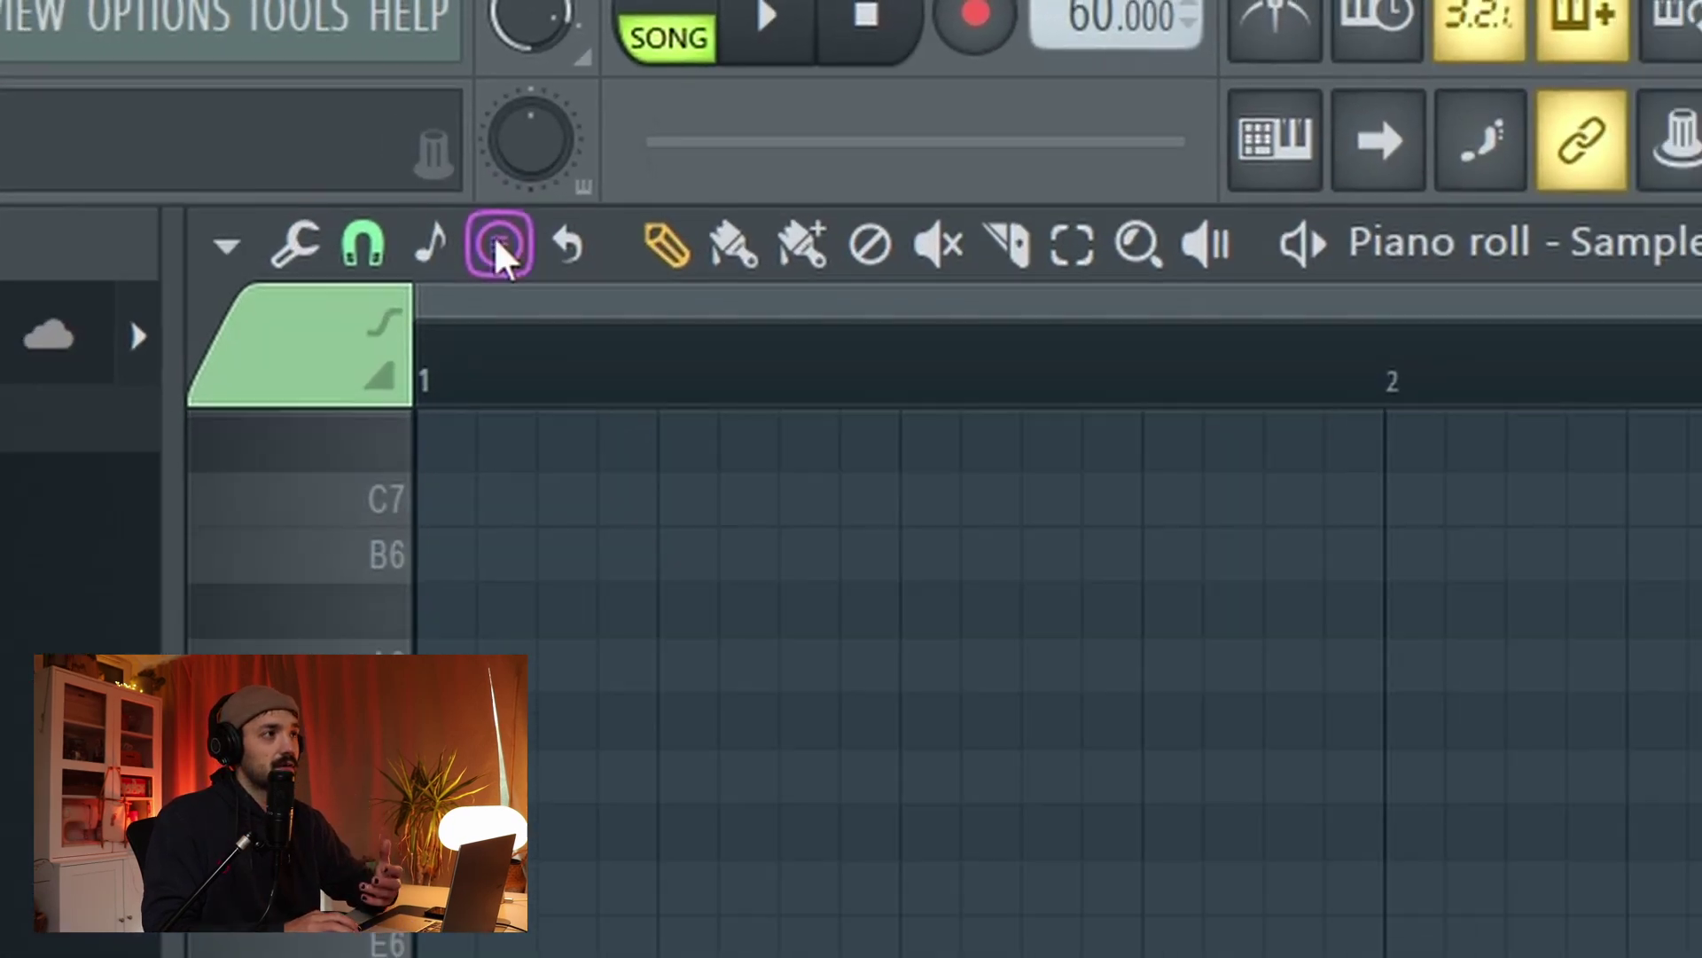
- Stamp a Major (Ionian) scale from F5 at bar 1 and lengthen the notes to bar 2
{"action": "left_click", "coordinate": [502, 268]}
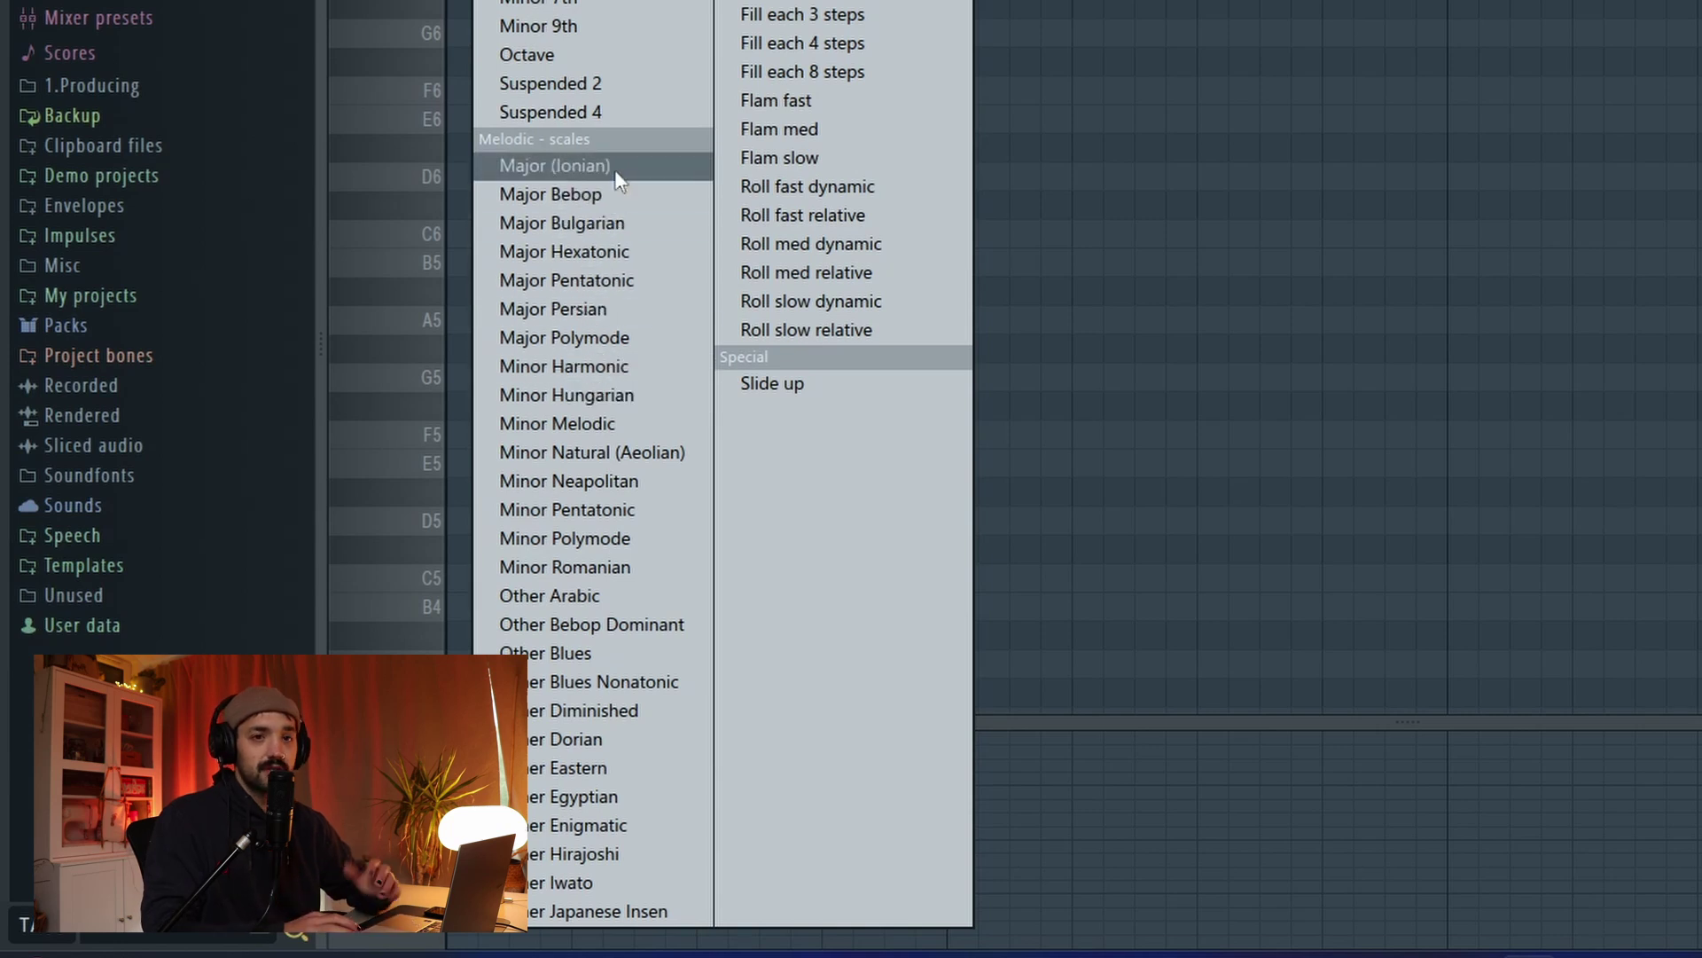
{"action": "left_click", "coordinate": [614, 168]}
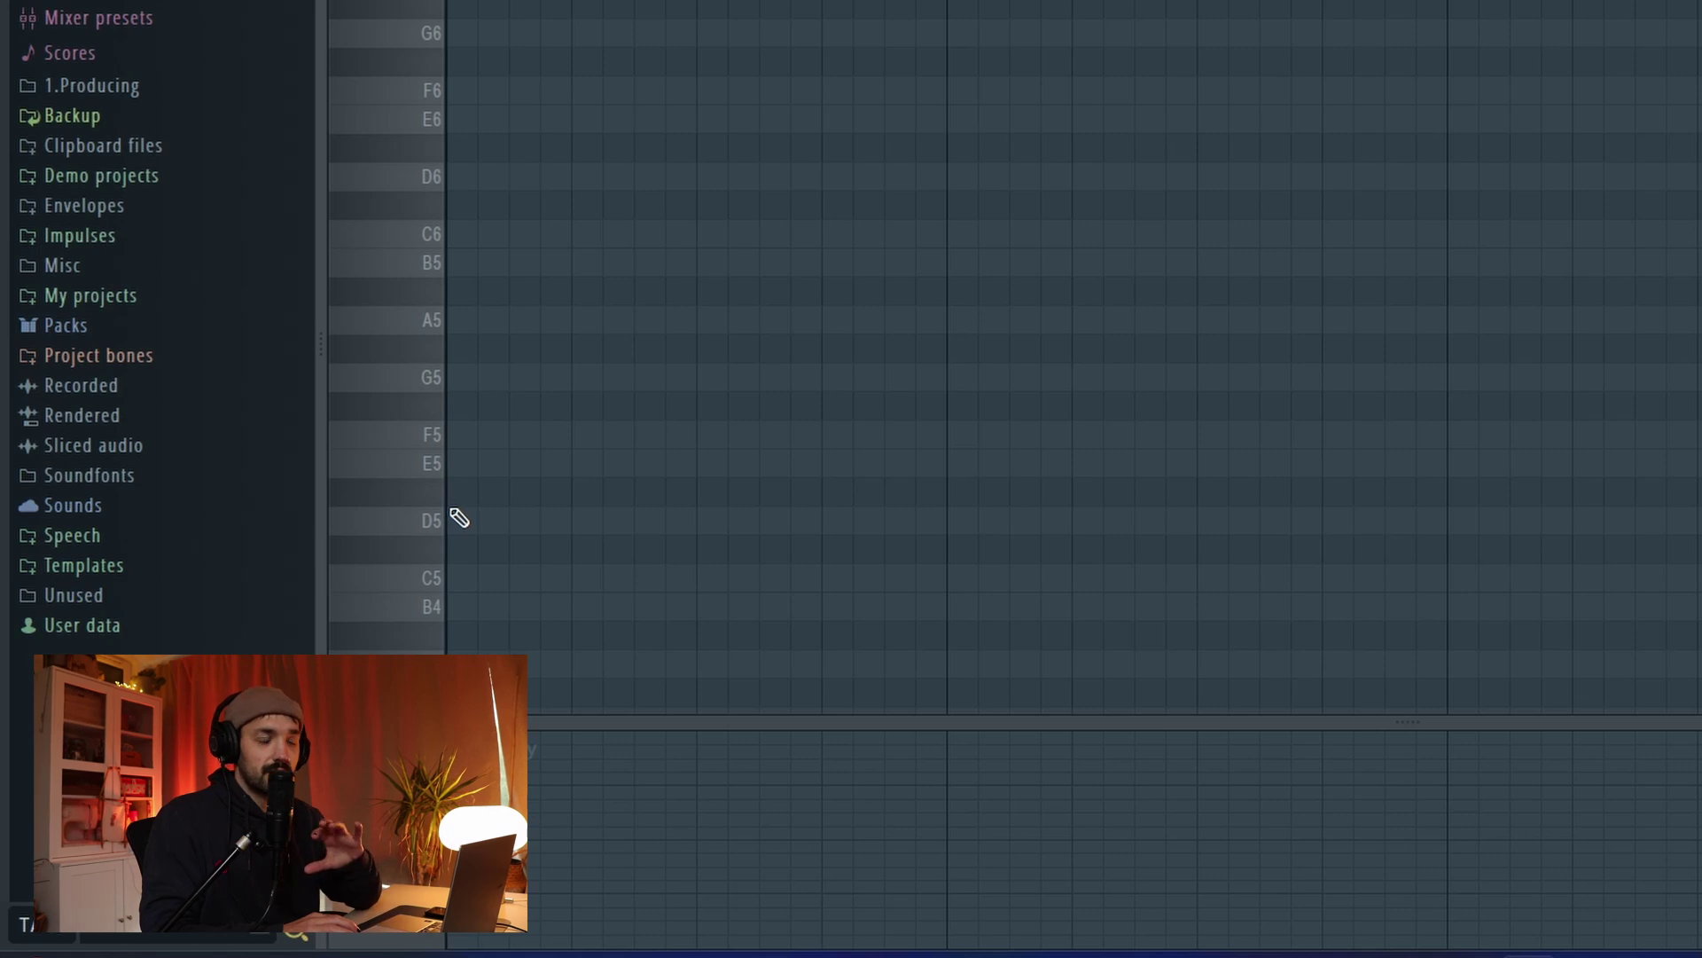
{"action": "left_click", "coordinate": [468, 437]}
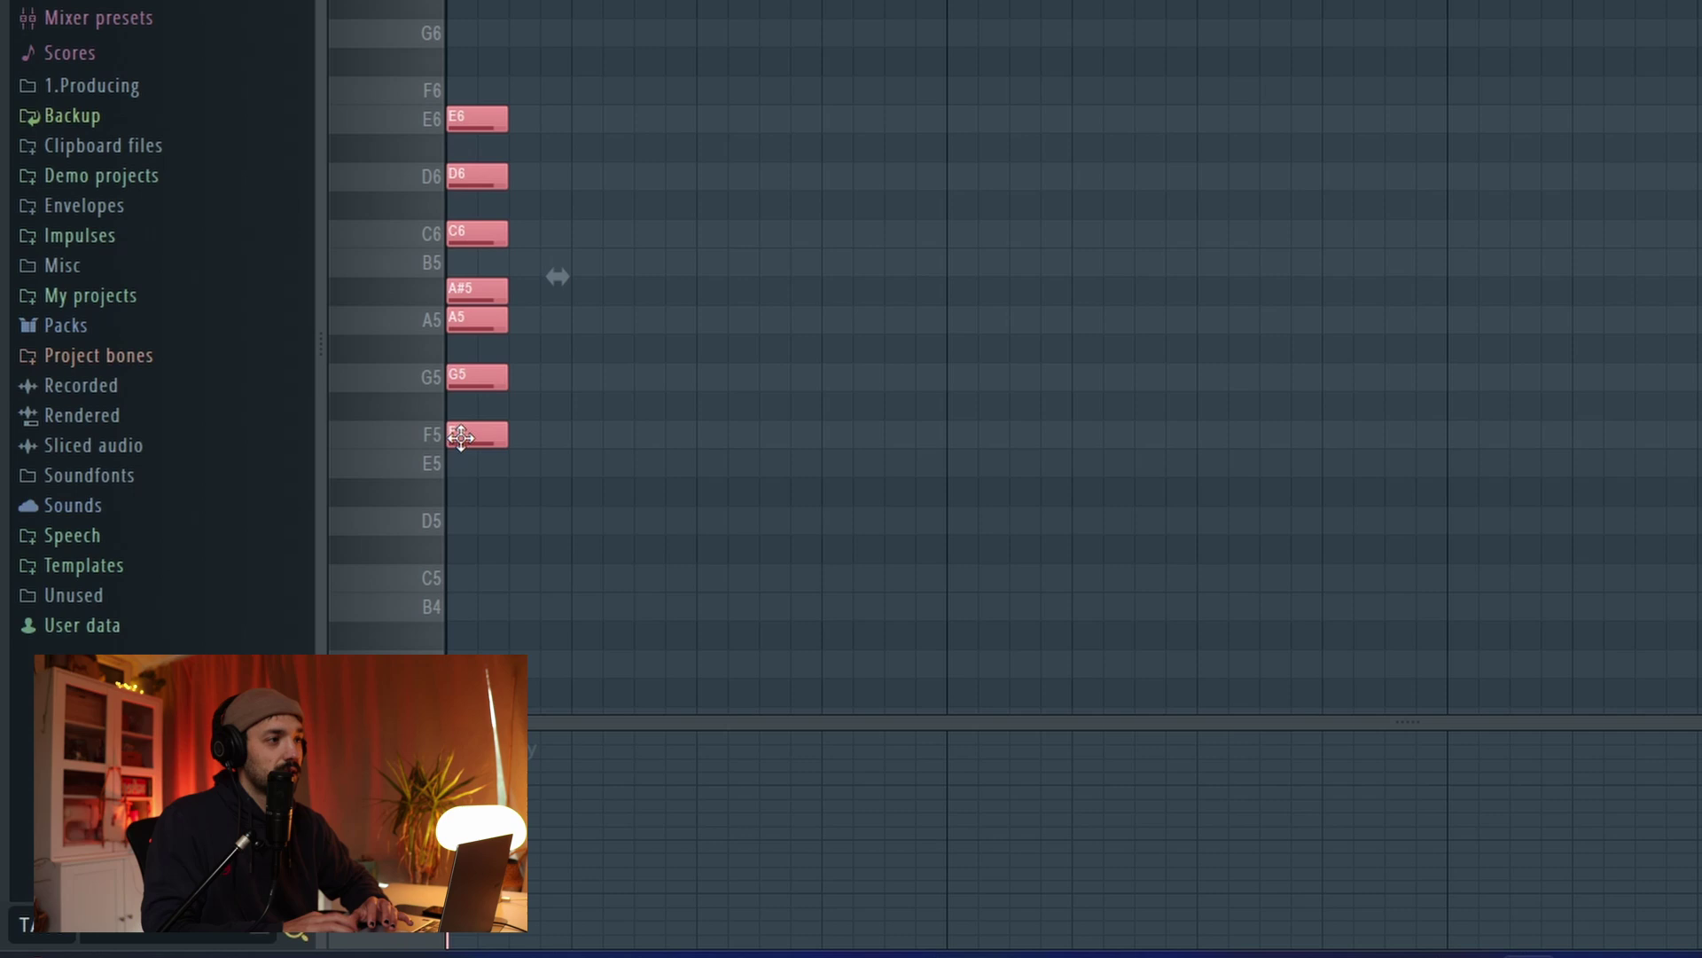
{"action": "left_click_drag", "start_coordinate": [502, 441], "coordinate": [930, 432]}
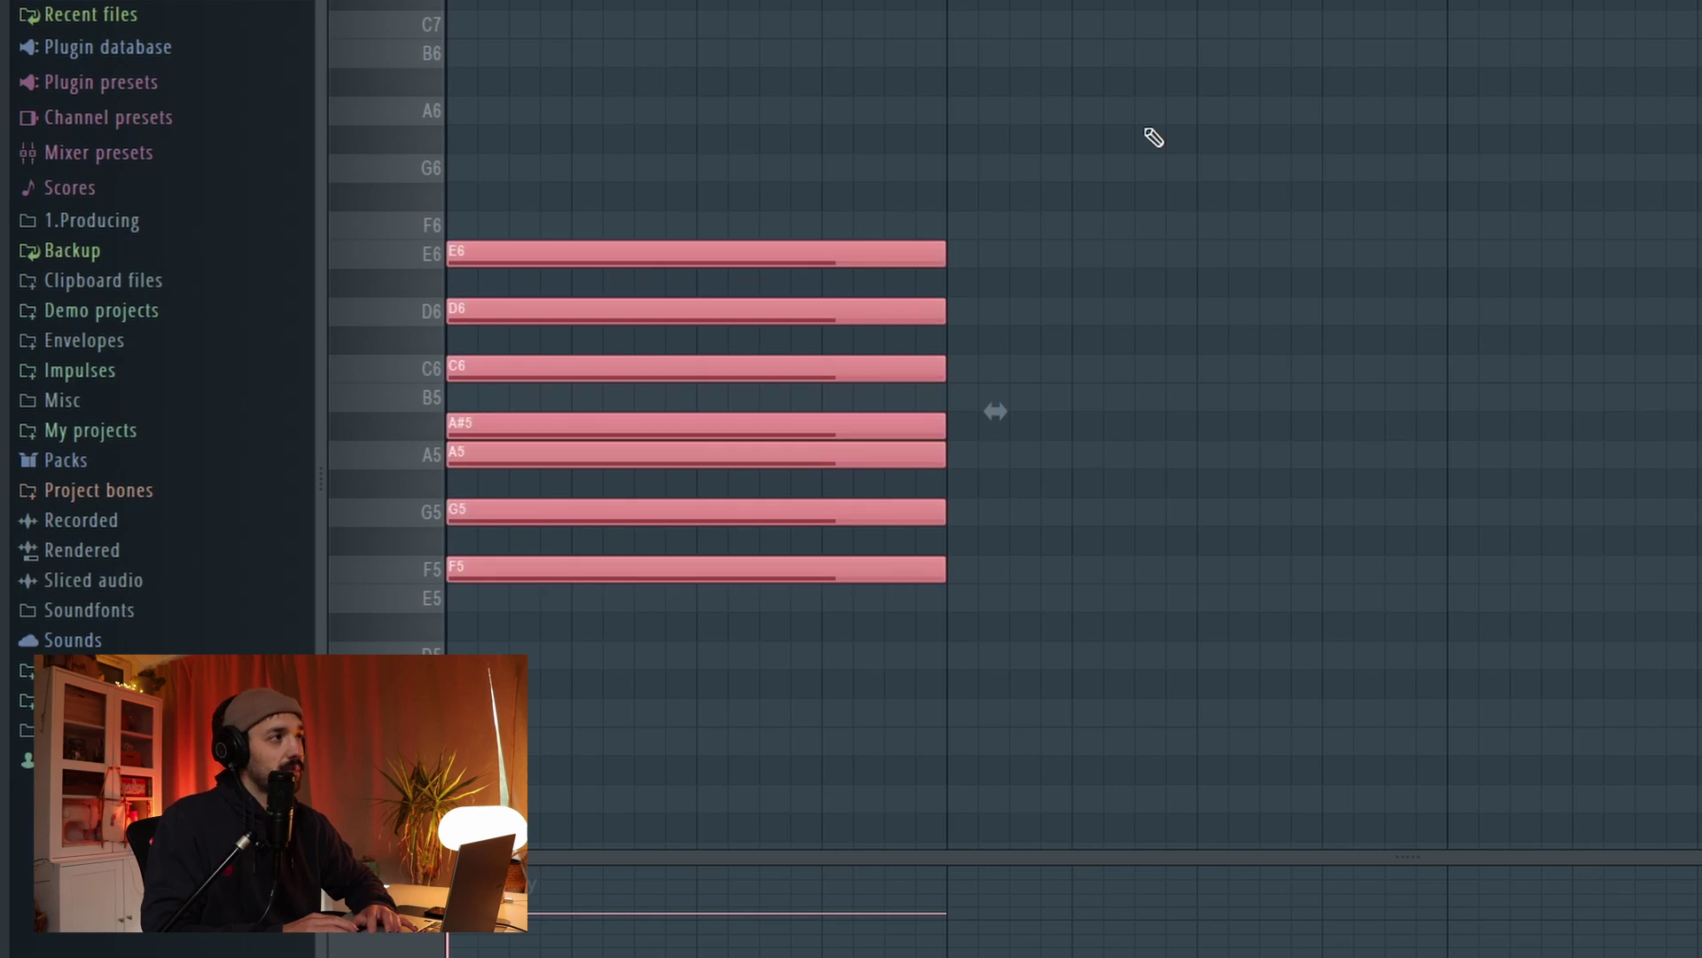
- Switch the piano roll to imagiro piano 2 and add G5, A#5, D6 and F6 notes
{"action": "left_click", "coordinate": [1124, 8]}
{"action": "left_click", "coordinate": [1124, 60]}
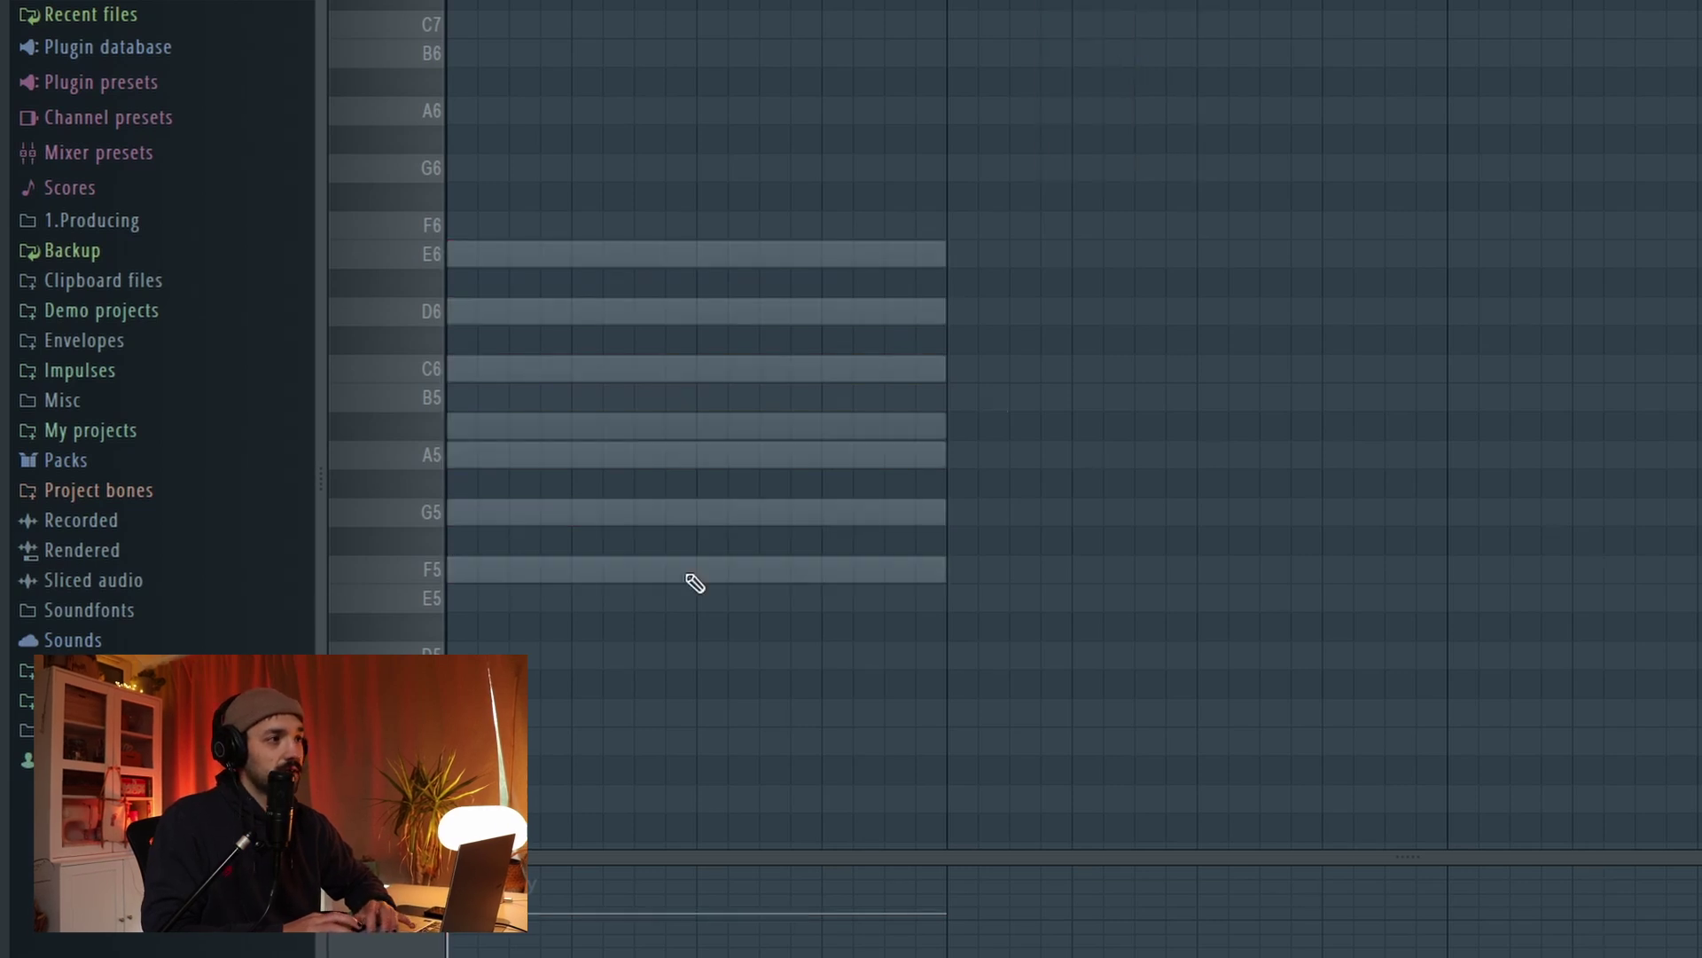
{"action": "left_click", "coordinate": [460, 512]}
{"action": "left_click", "coordinate": [494, 426]}
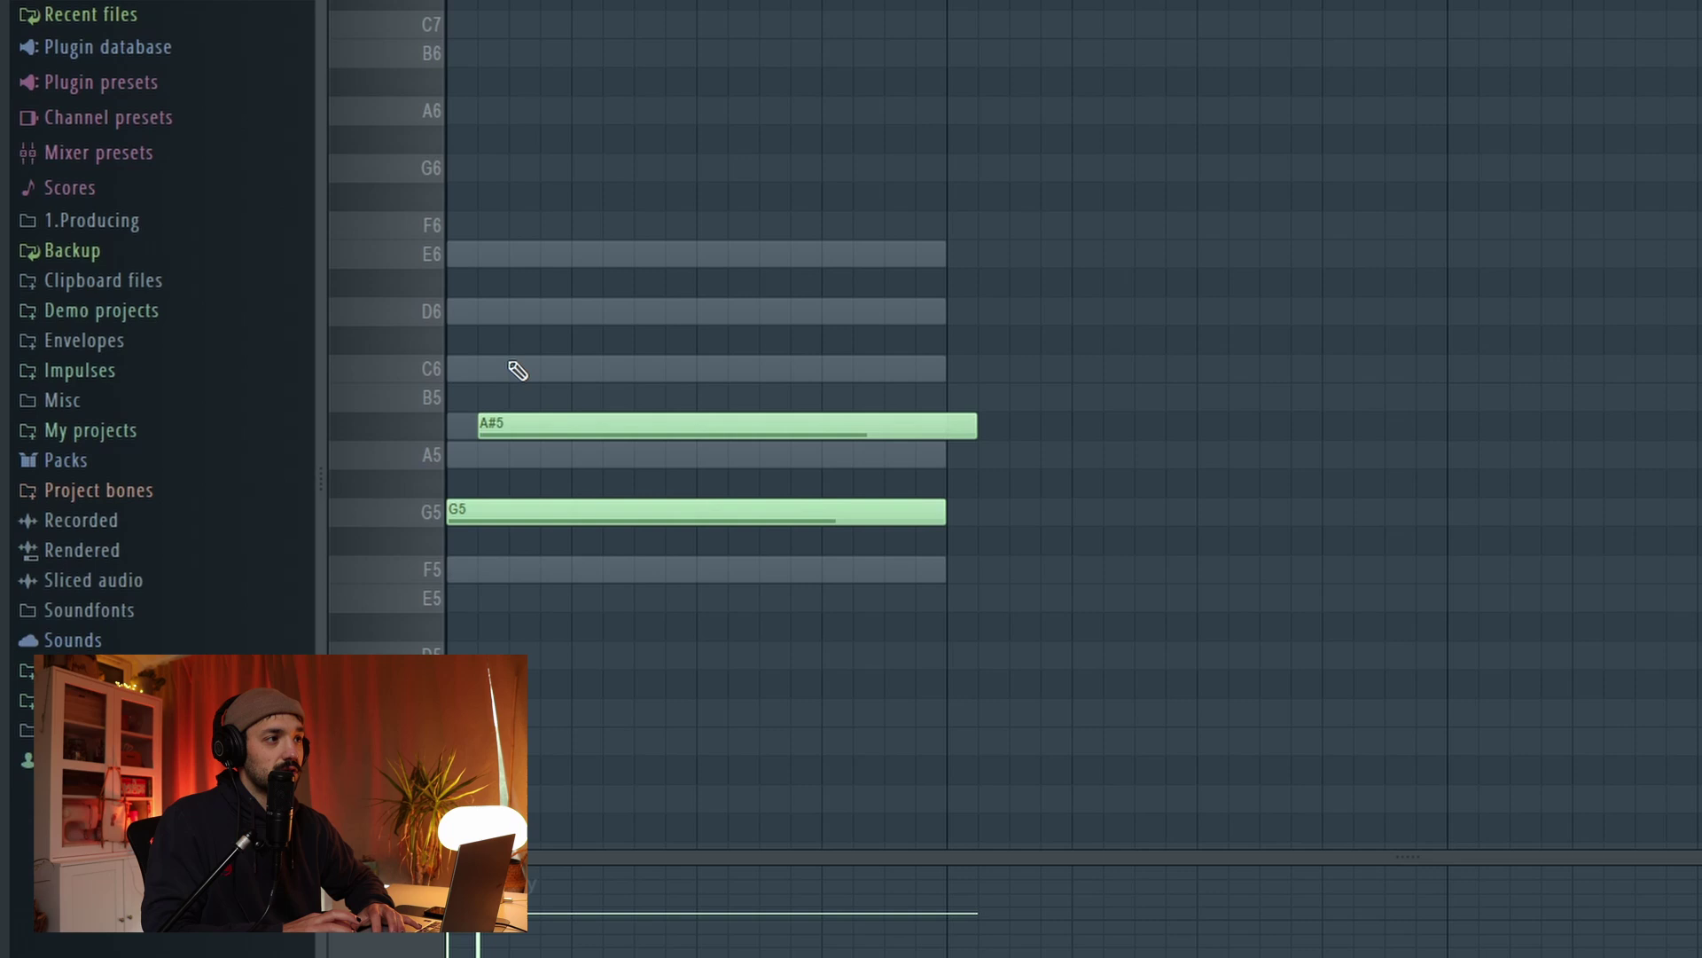
{"action": "left_click", "coordinate": [477, 316]}
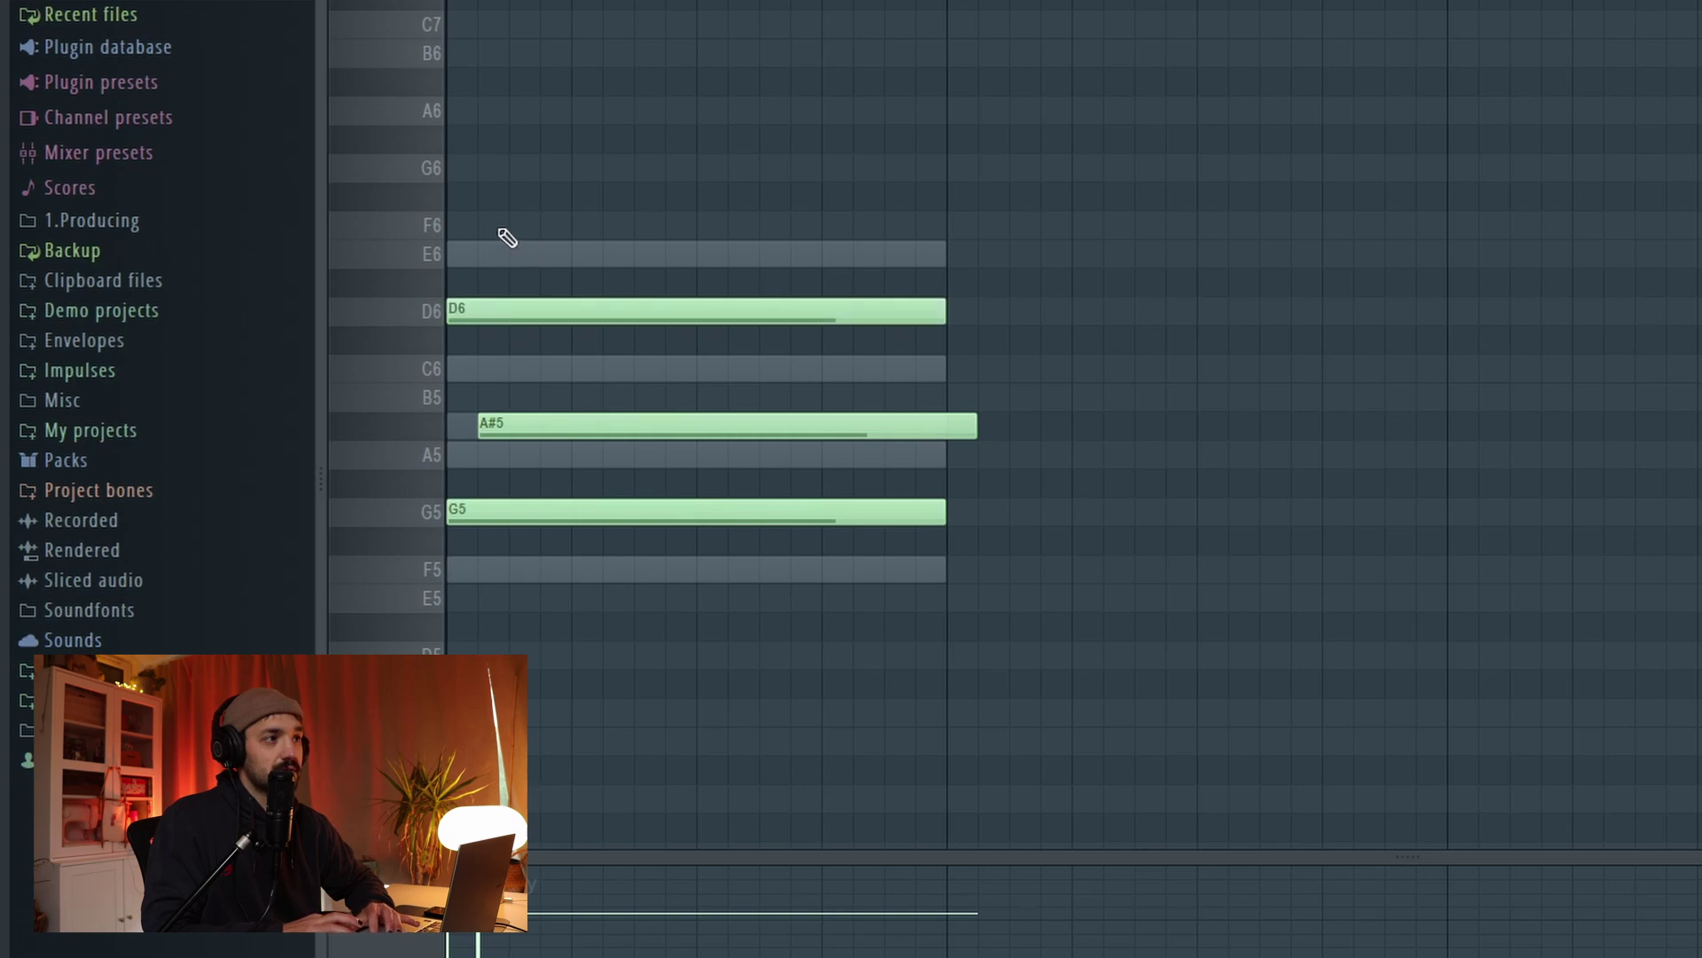
{"action": "left_click", "coordinate": [508, 226]}
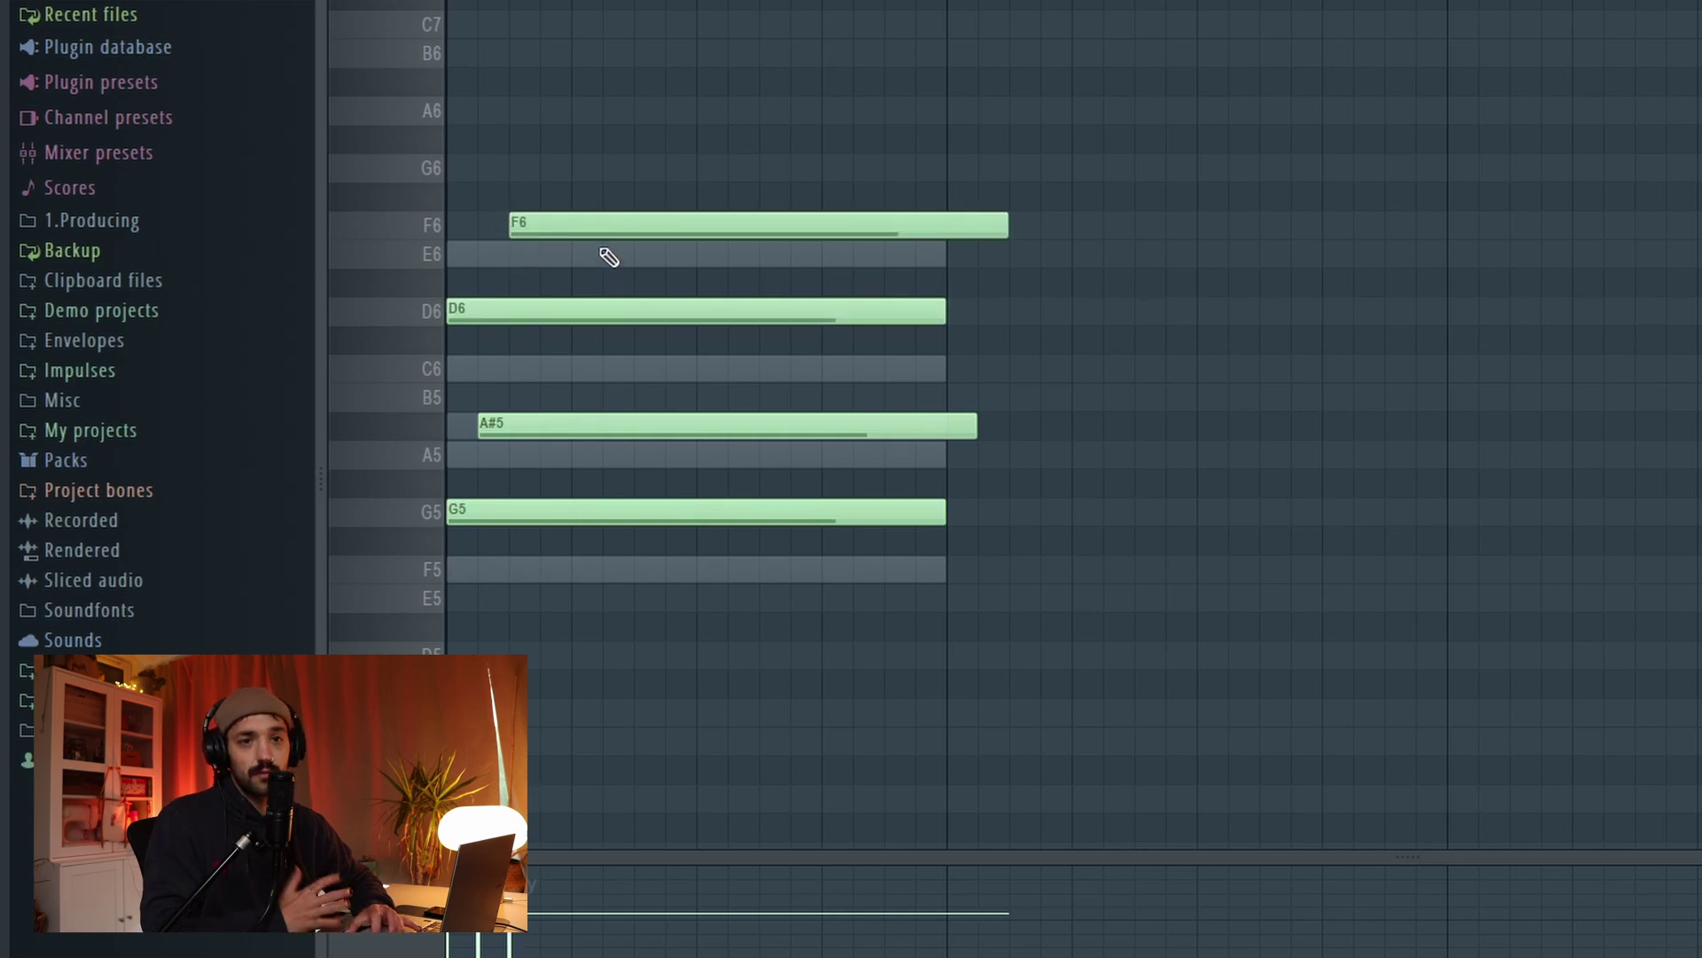
- Select and delete the four added notes, then reopen the channel list
{"action": "key", "text": "ctrl+a"}
{"action": "key", "text": "Delete"}
{"action": "left_click", "coordinate": [1108, 2]}
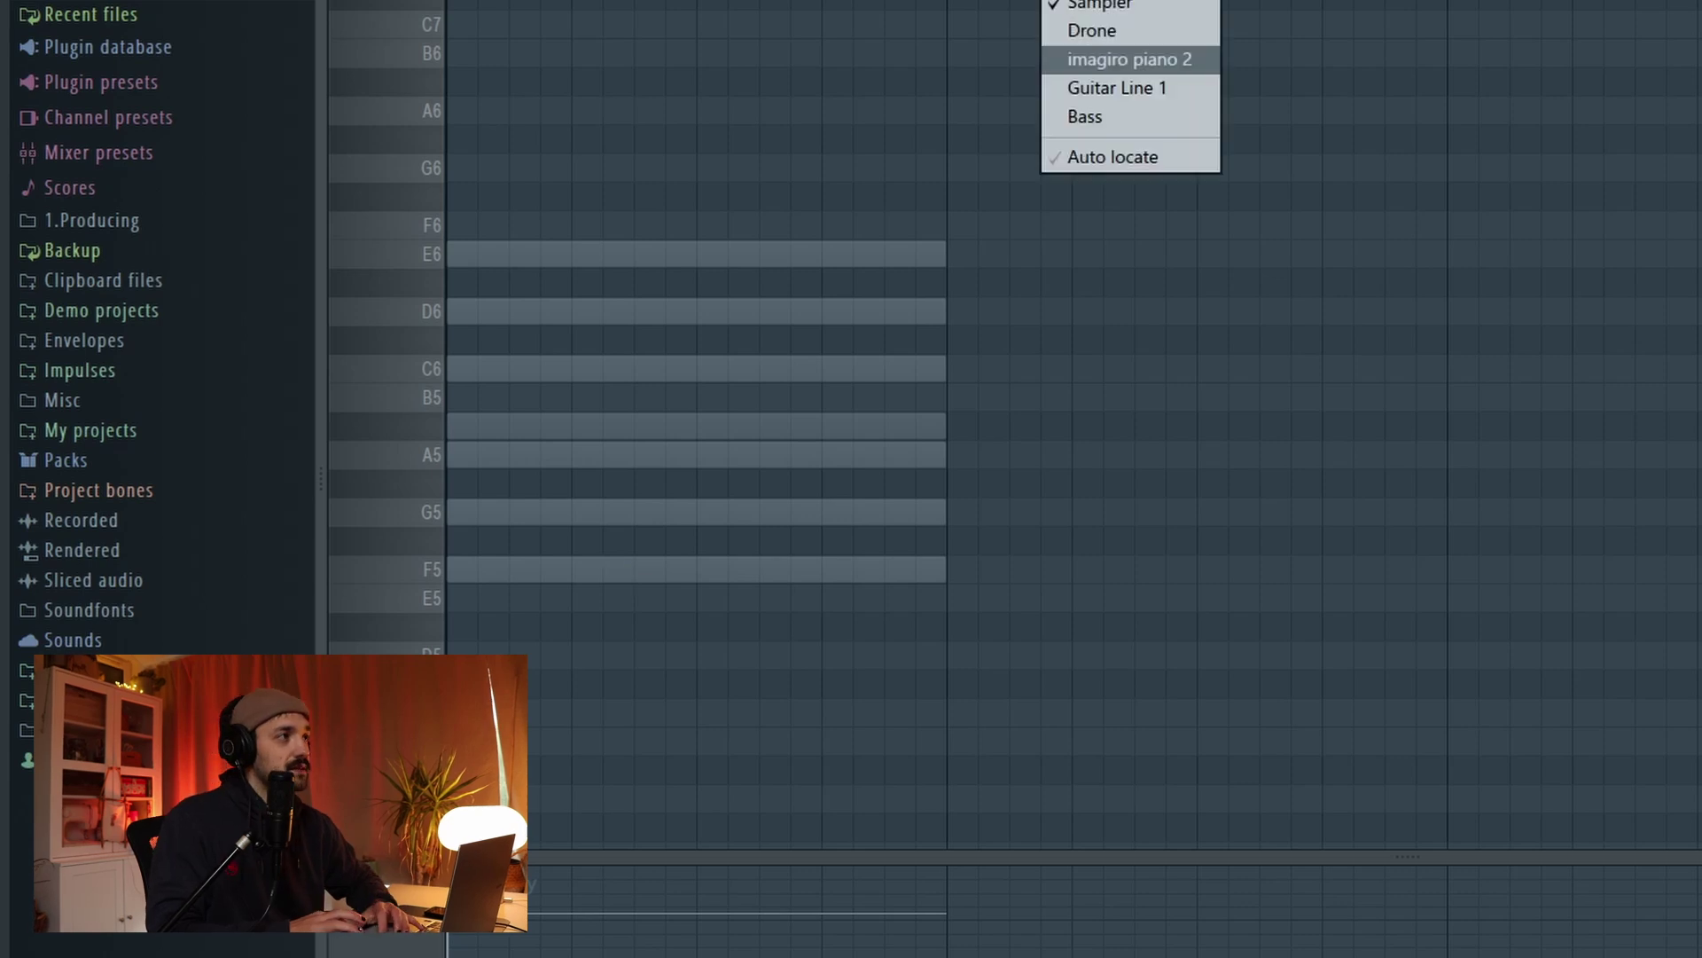
- Enable Snap to scale for C Major (Ionian) and draw a bar-1 note, dragging it higher
{"action": "left_click", "coordinate": [1146, 28]}
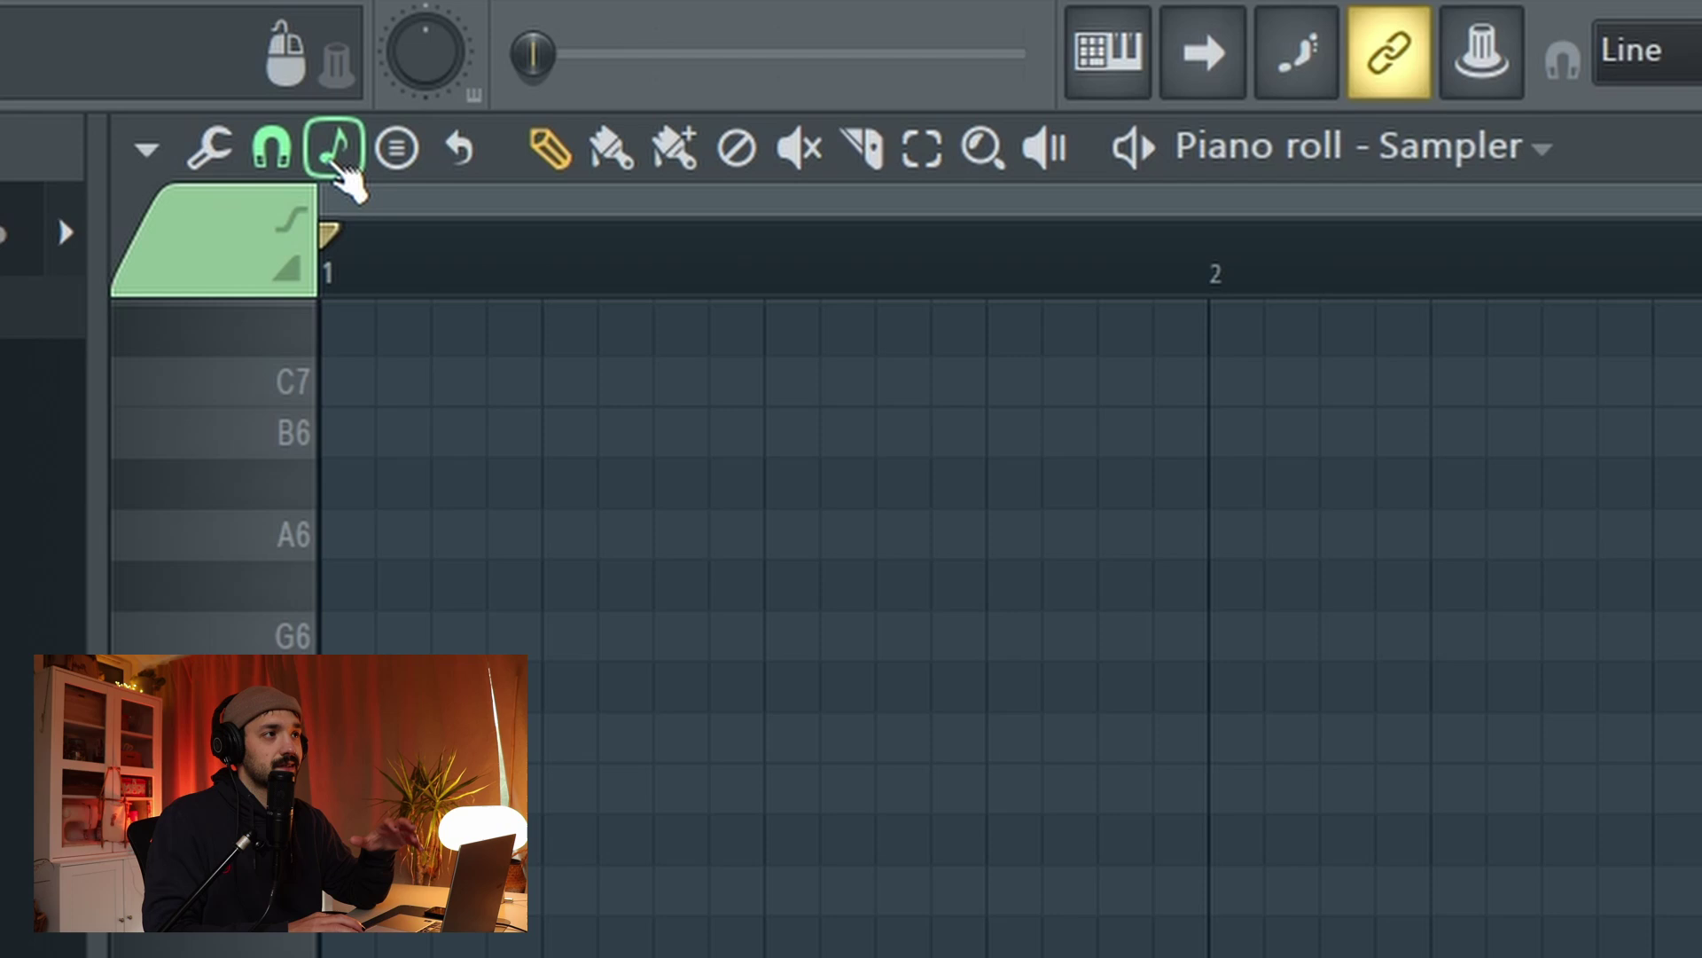
{"action": "left_click", "coordinate": [337, 150]}
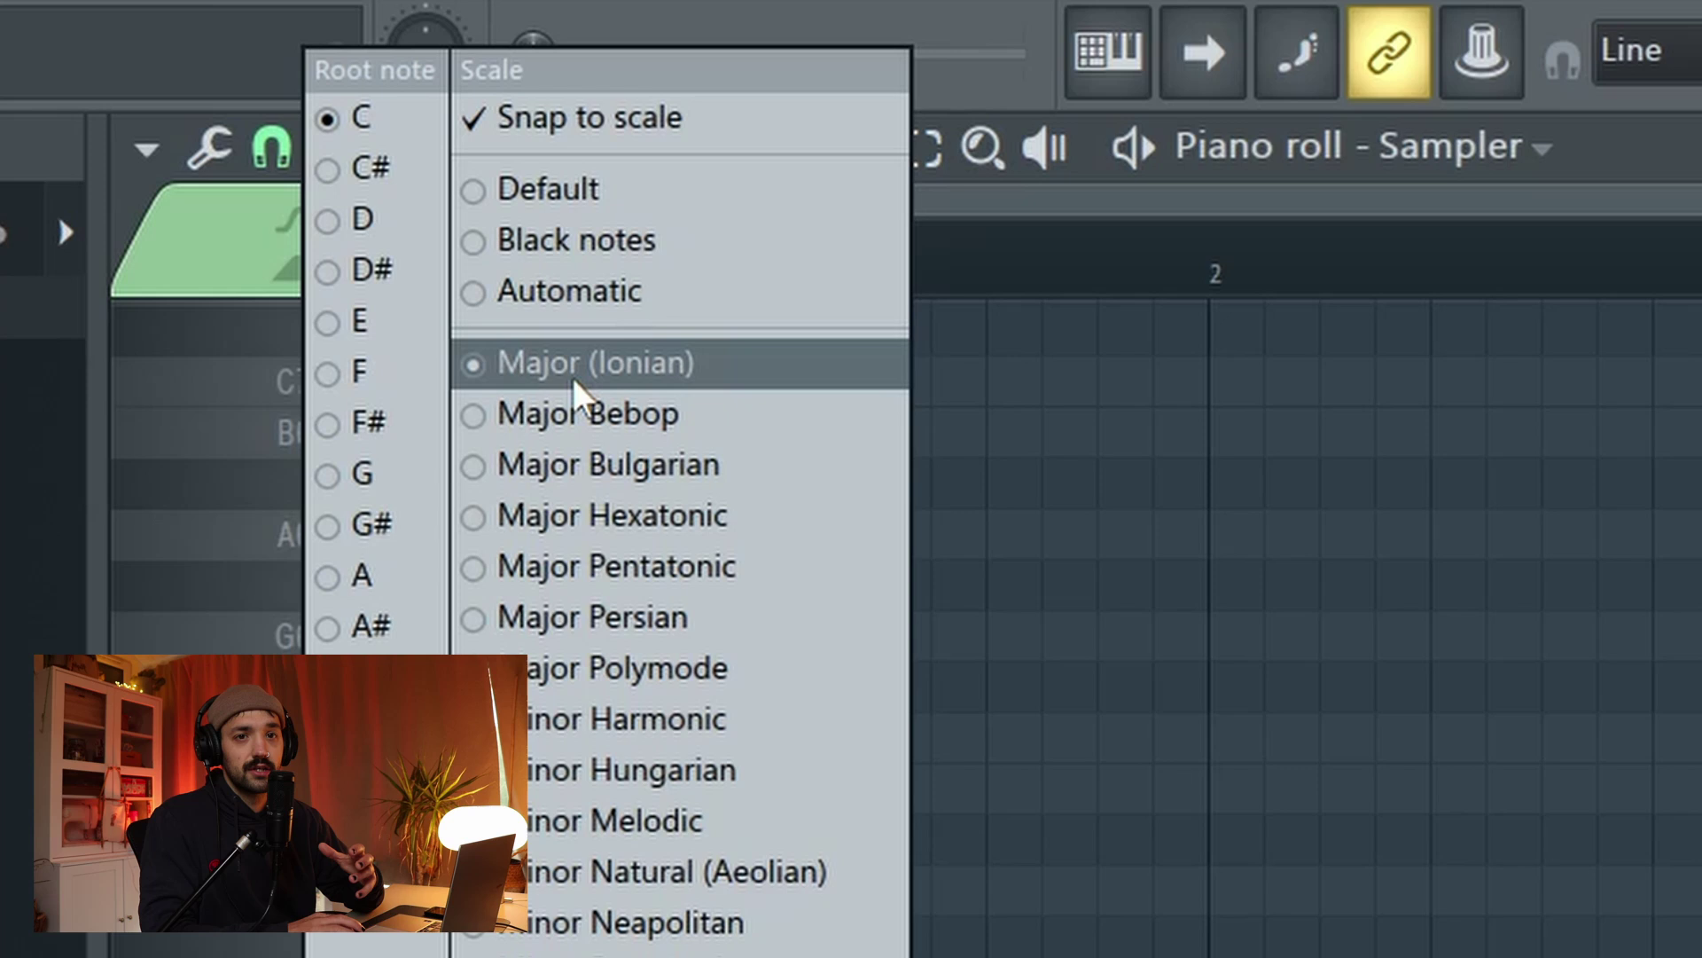
{"action": "left_click", "coordinate": [590, 137]}
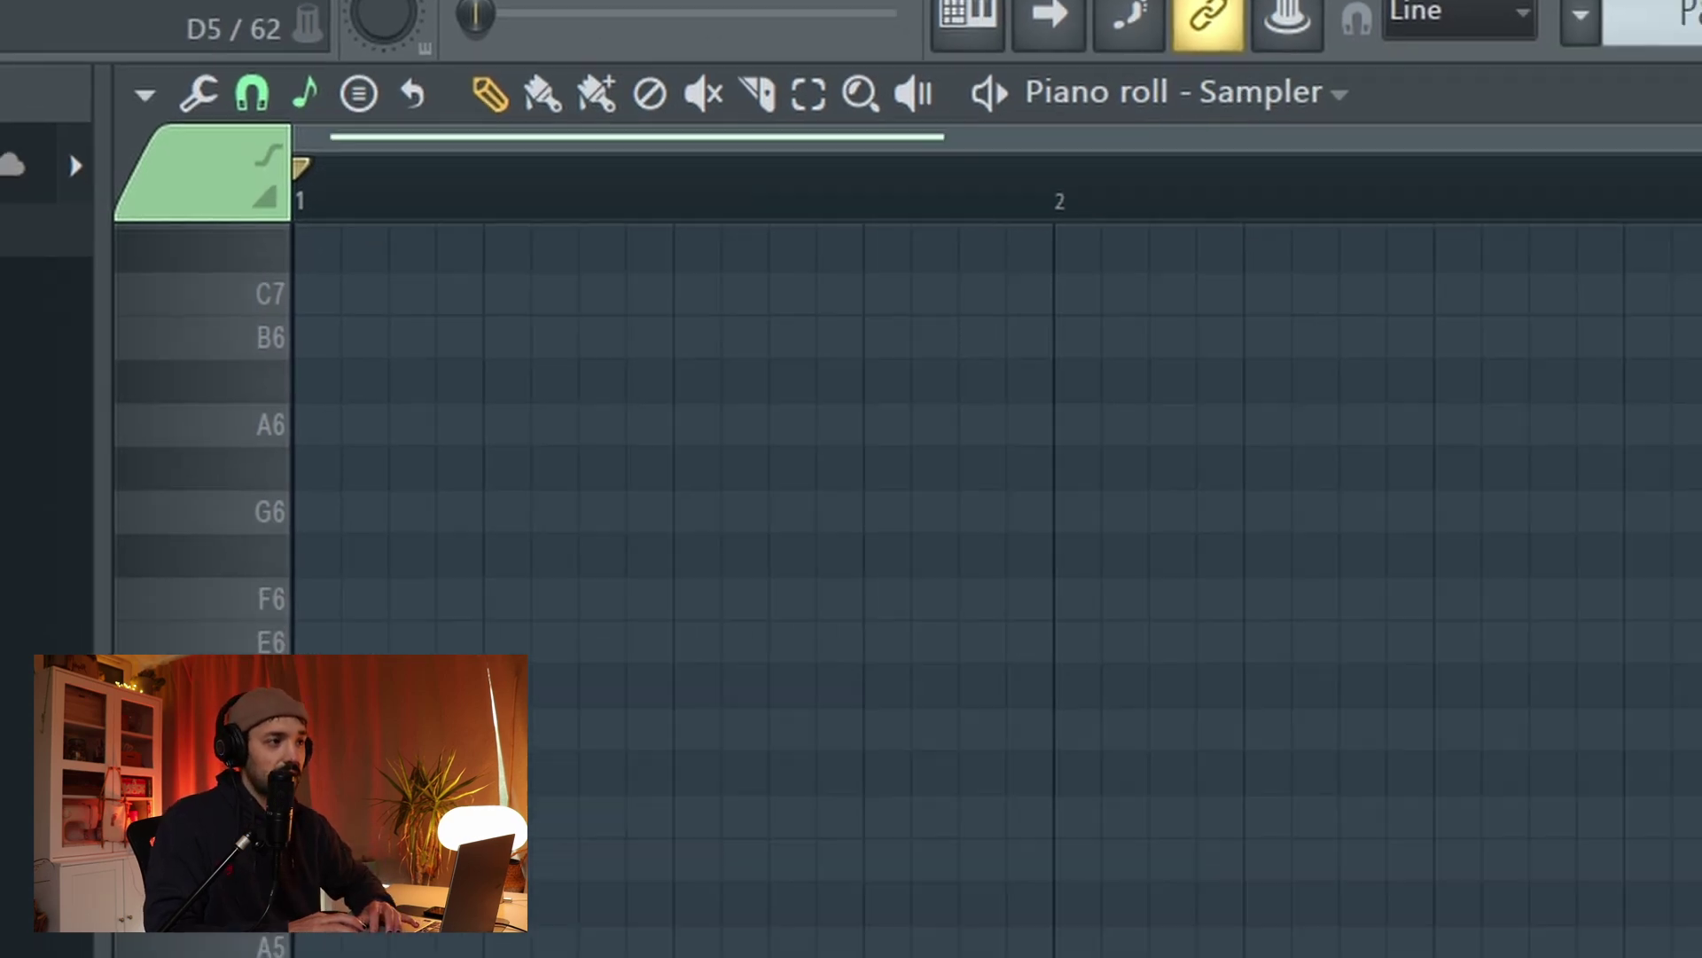
{"action": "left_click", "coordinate": [311, 749]}
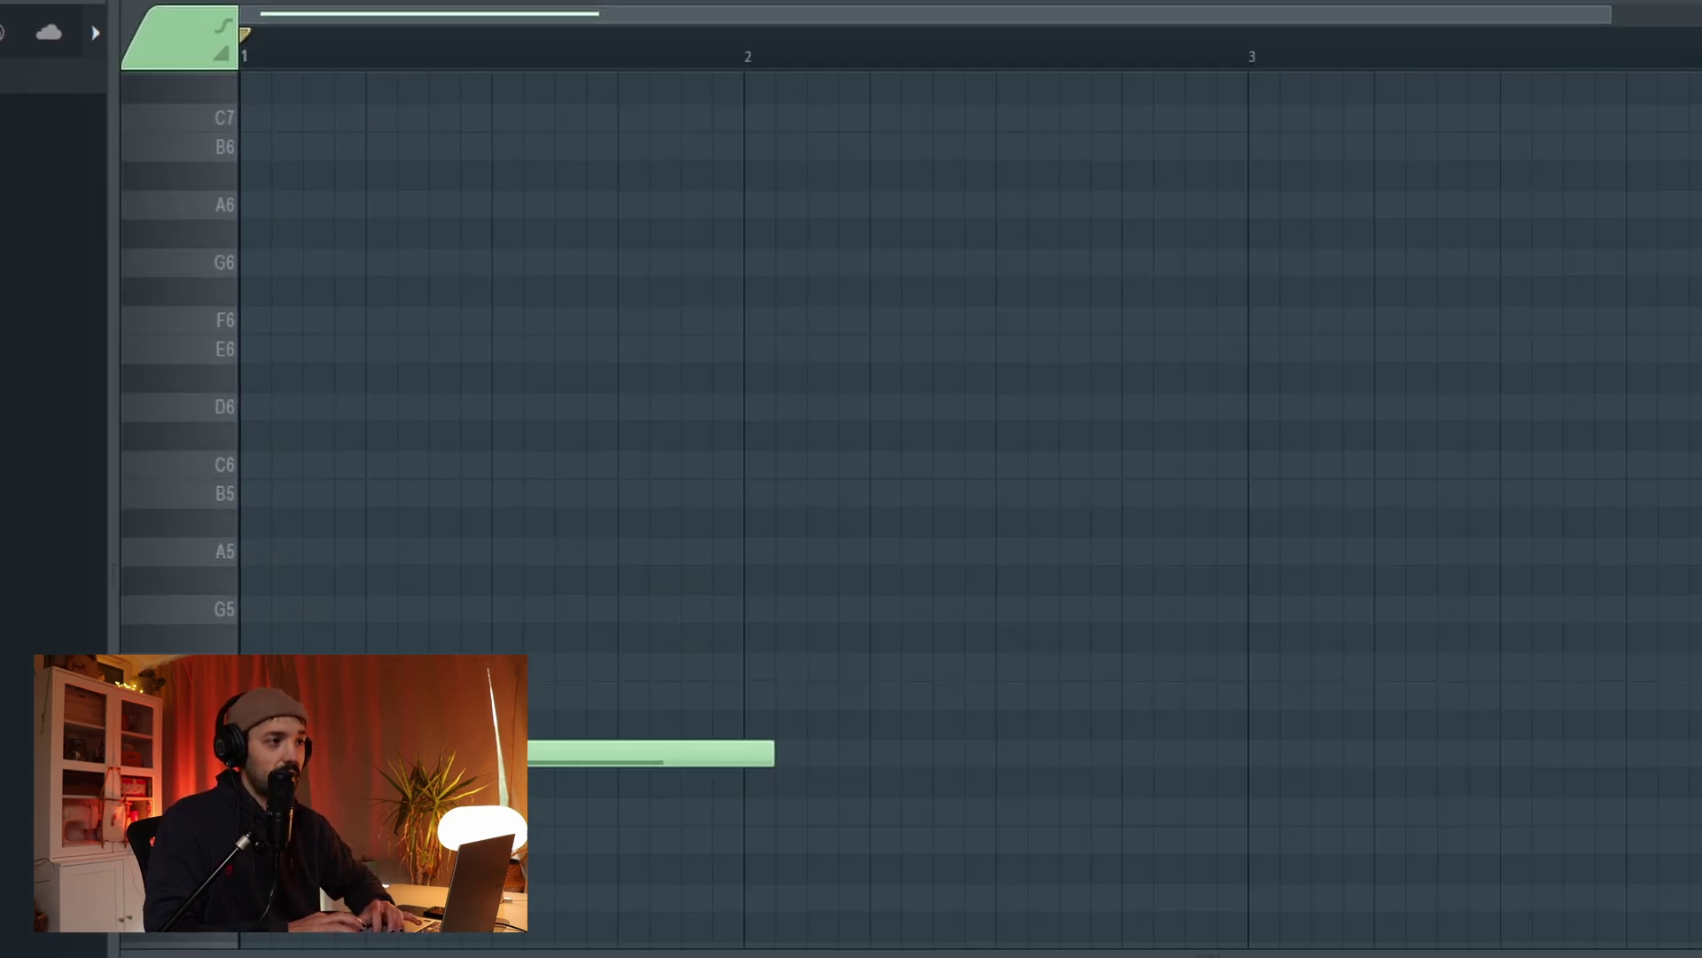
{"action": "left_click_drag", "start_coordinate": [282, 583], "coordinate": [222, 601]}
- Set the scale root note to D and move the note up through the scale to E5
{"action": "left_click", "coordinate": [168, 65]}
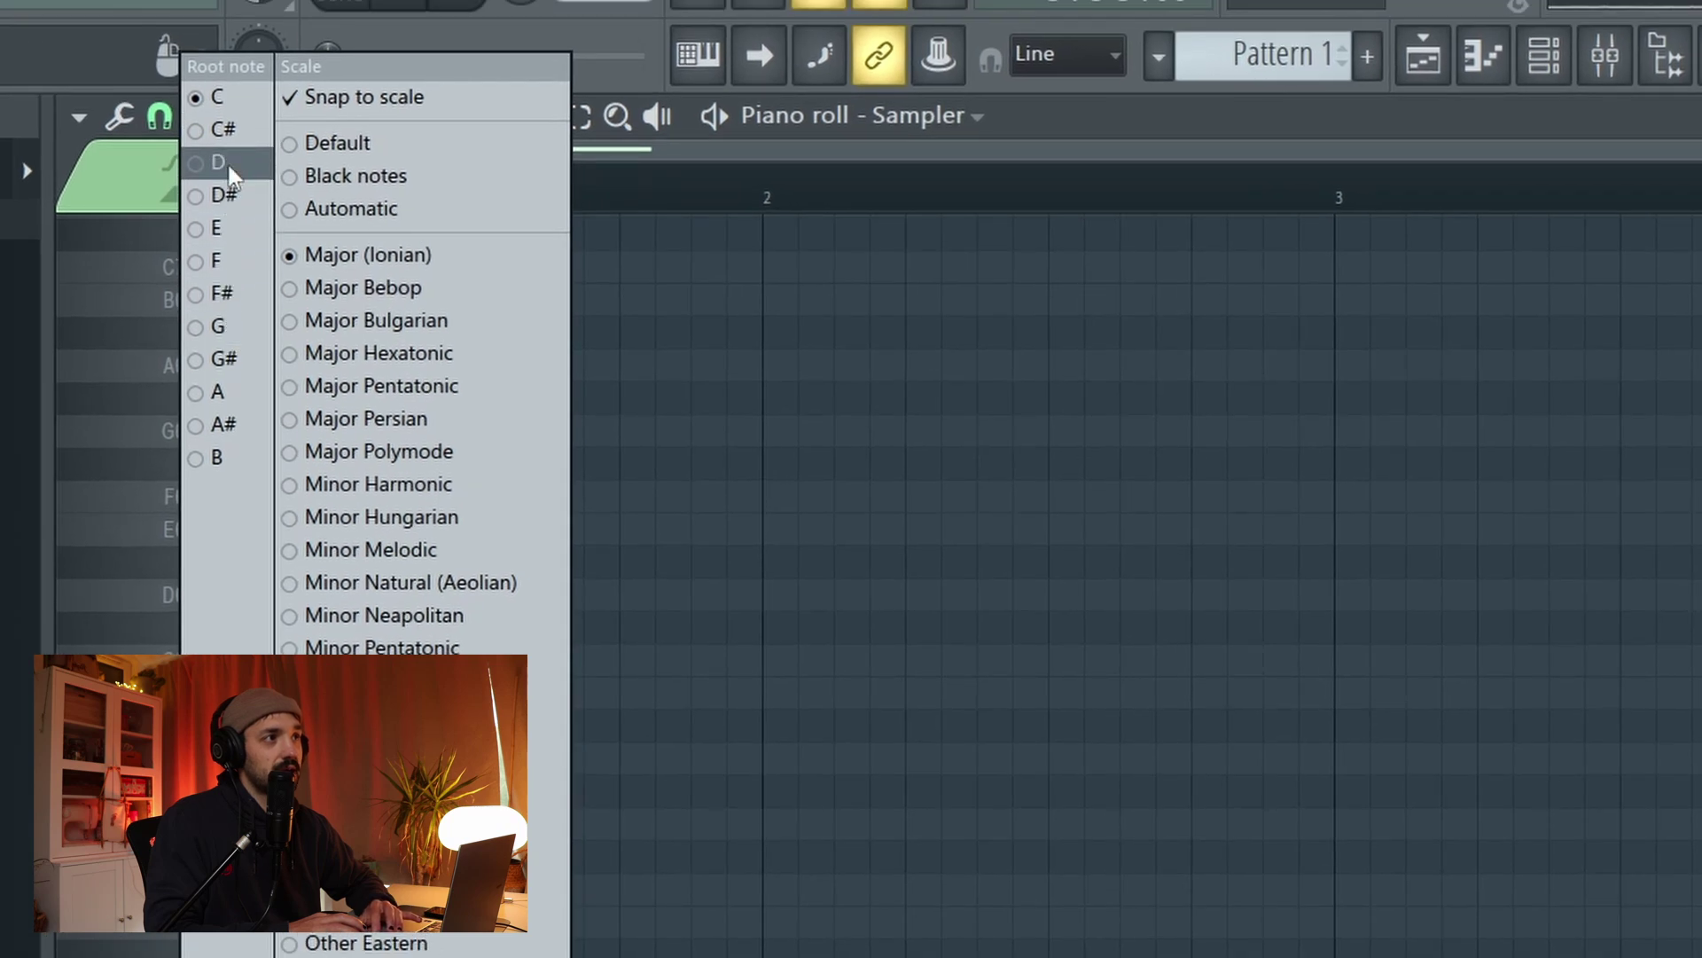
{"action": "left_click", "coordinate": [229, 167]}
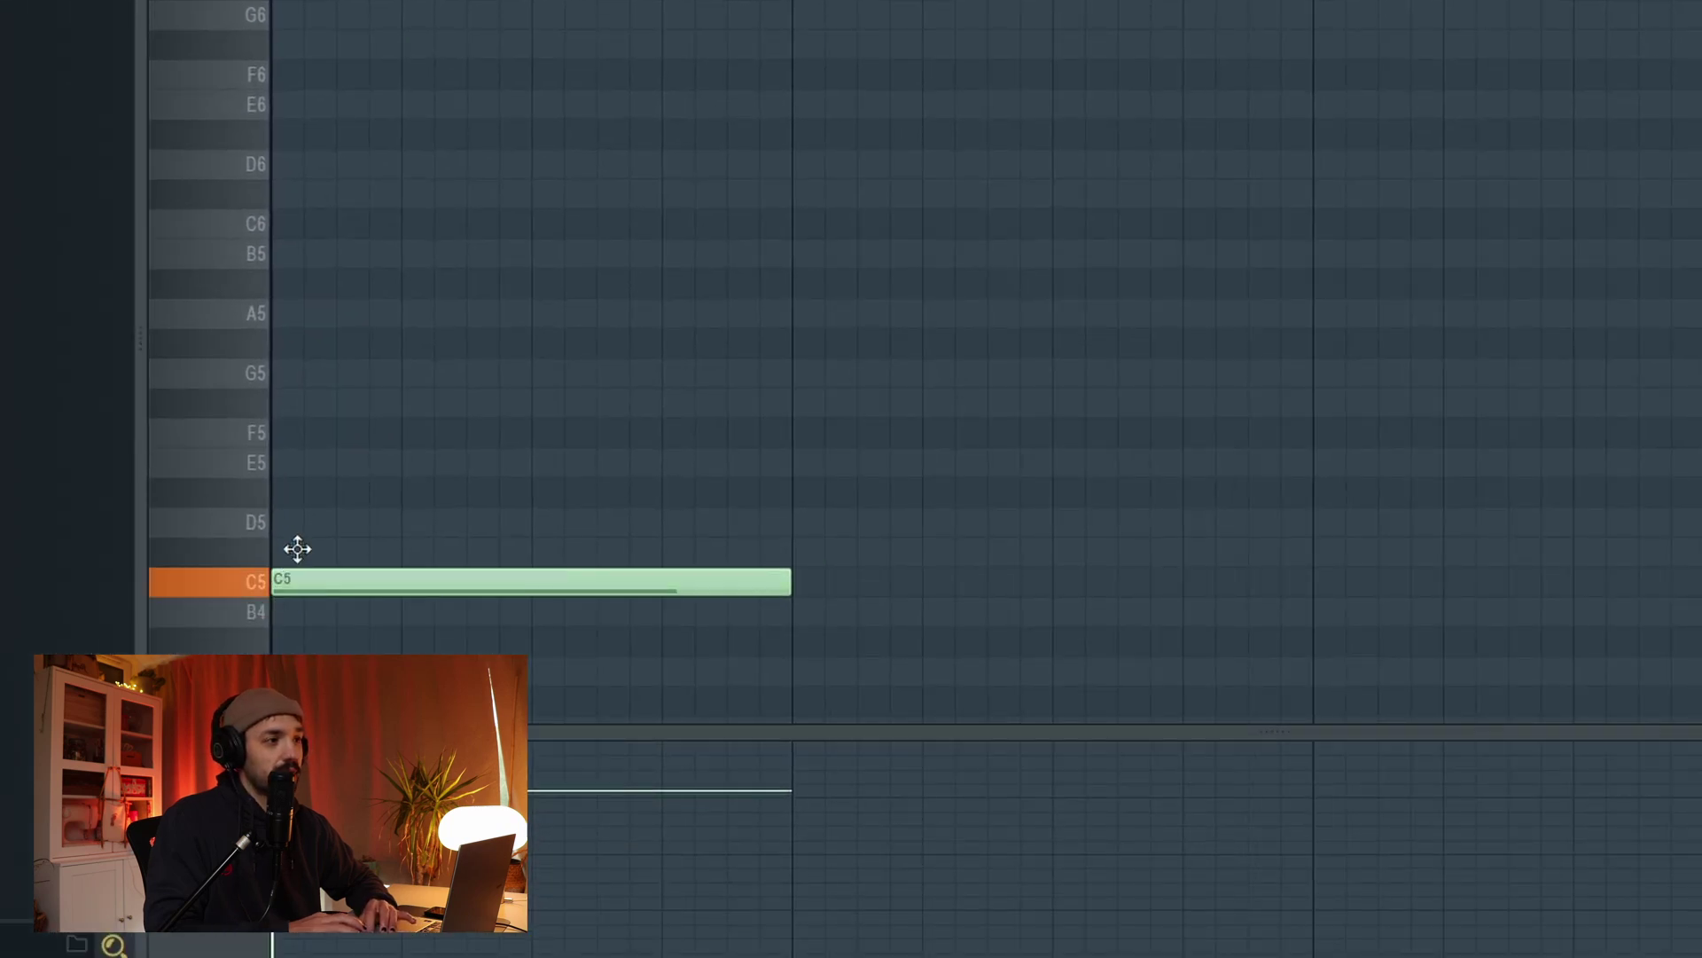
{"action": "left_click_drag", "start_coordinate": [297, 549], "coordinate": [271, 512]}
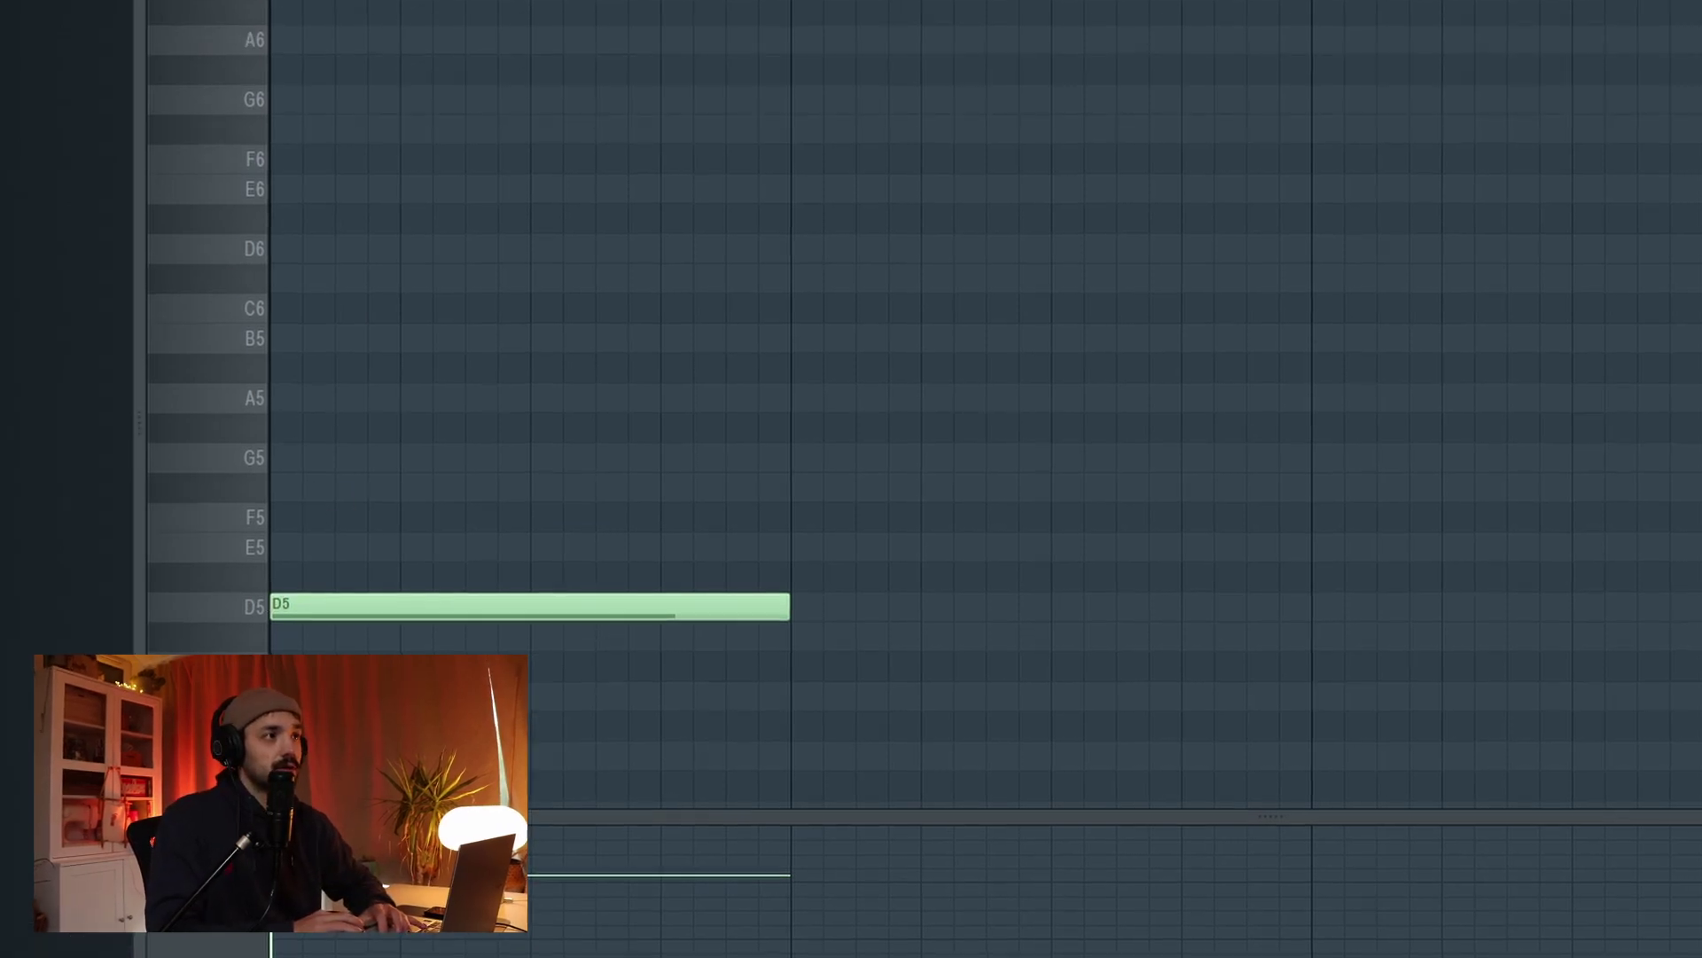
{"action": "left_click_drag", "start_coordinate": [341, 944], "coordinate": [340, 885]}
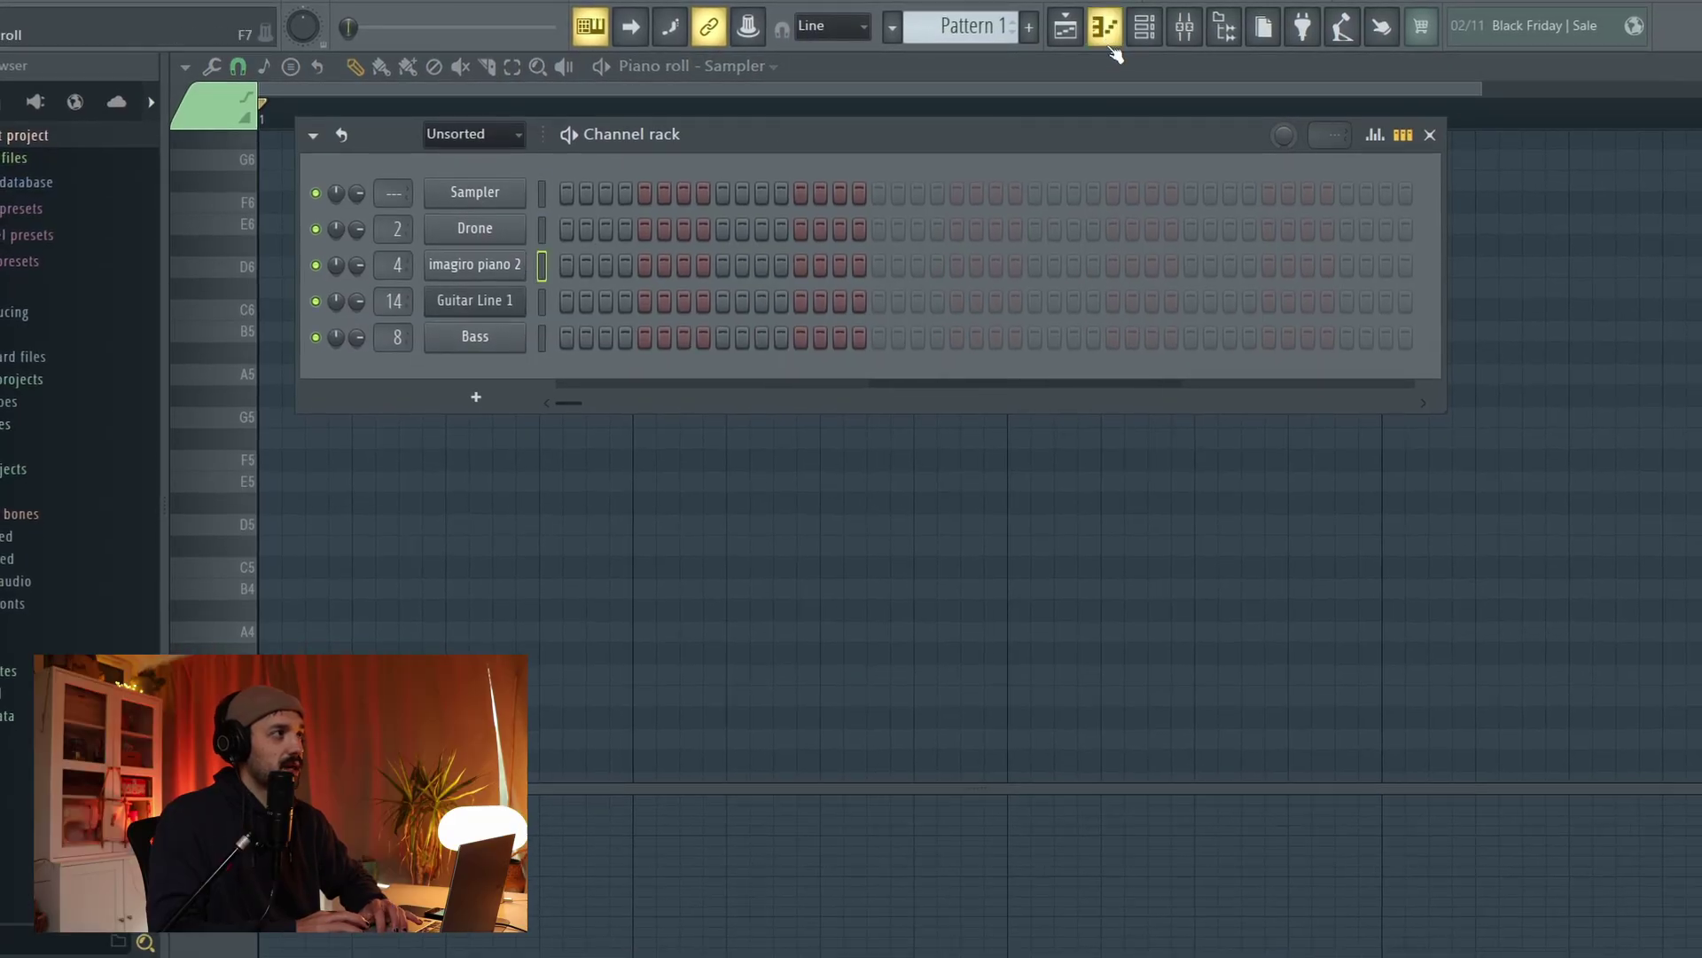
- Hide the channel rack to reveal the imagiro piano 2 piano roll
{"action": "left_click", "coordinate": [1108, 35]}
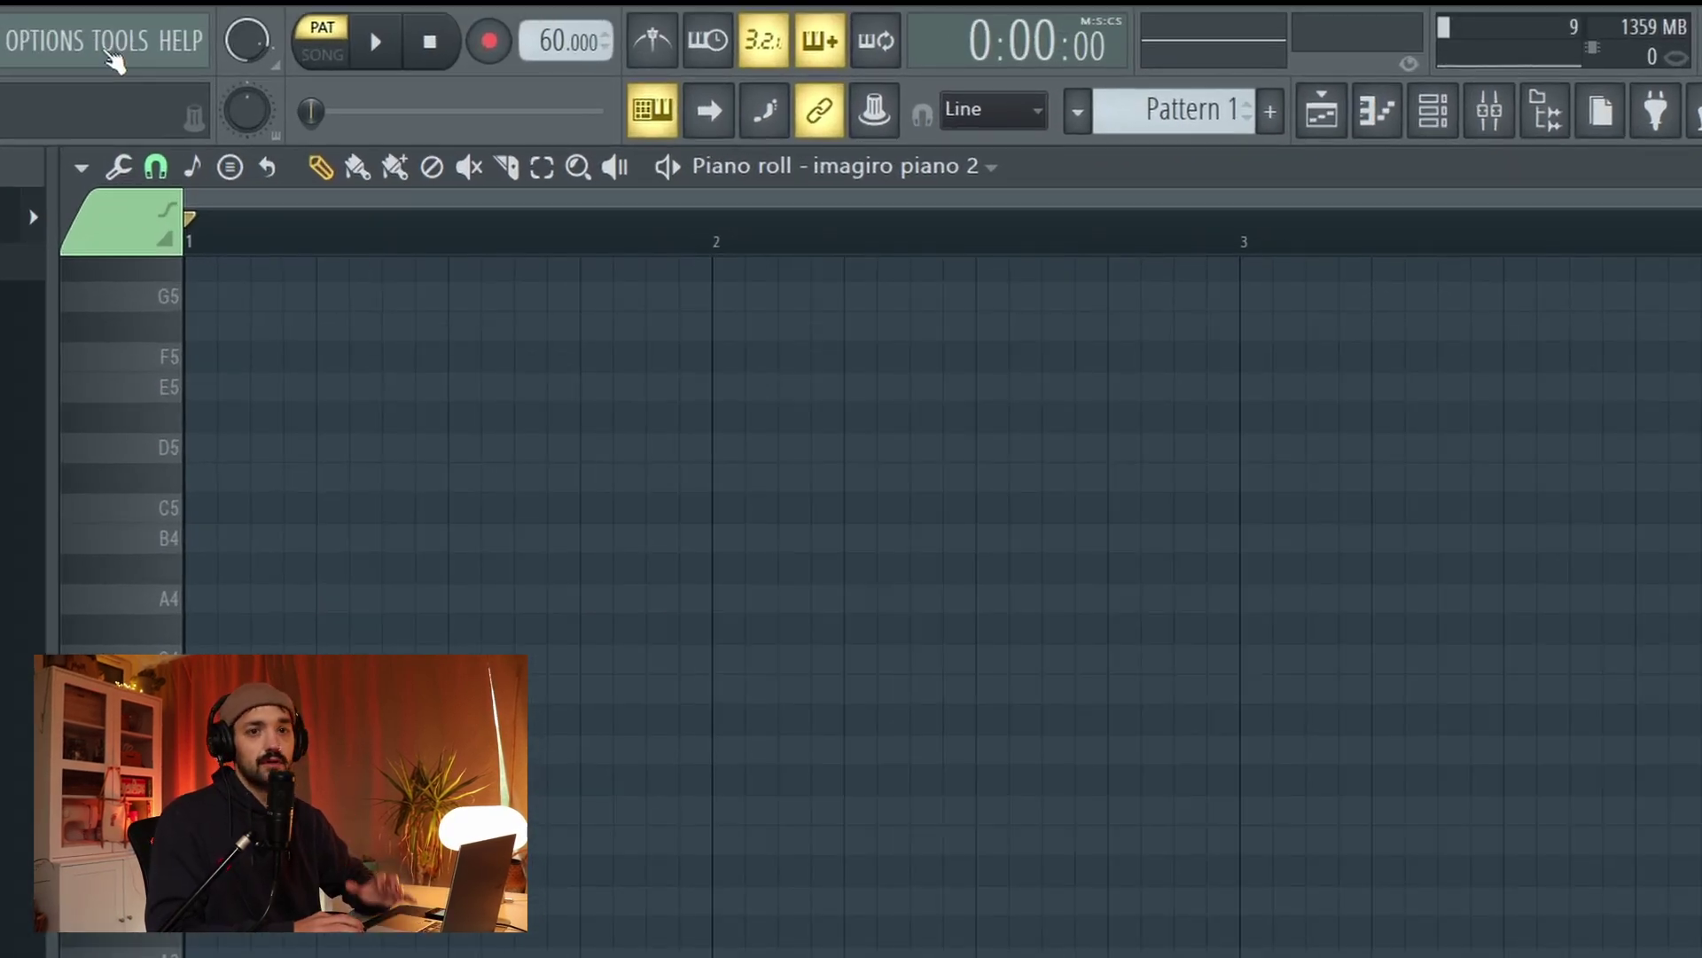
- Dump the last 2 minutes of played notes from the score log into the pattern
{"action": "left_click", "coordinate": [111, 44]}
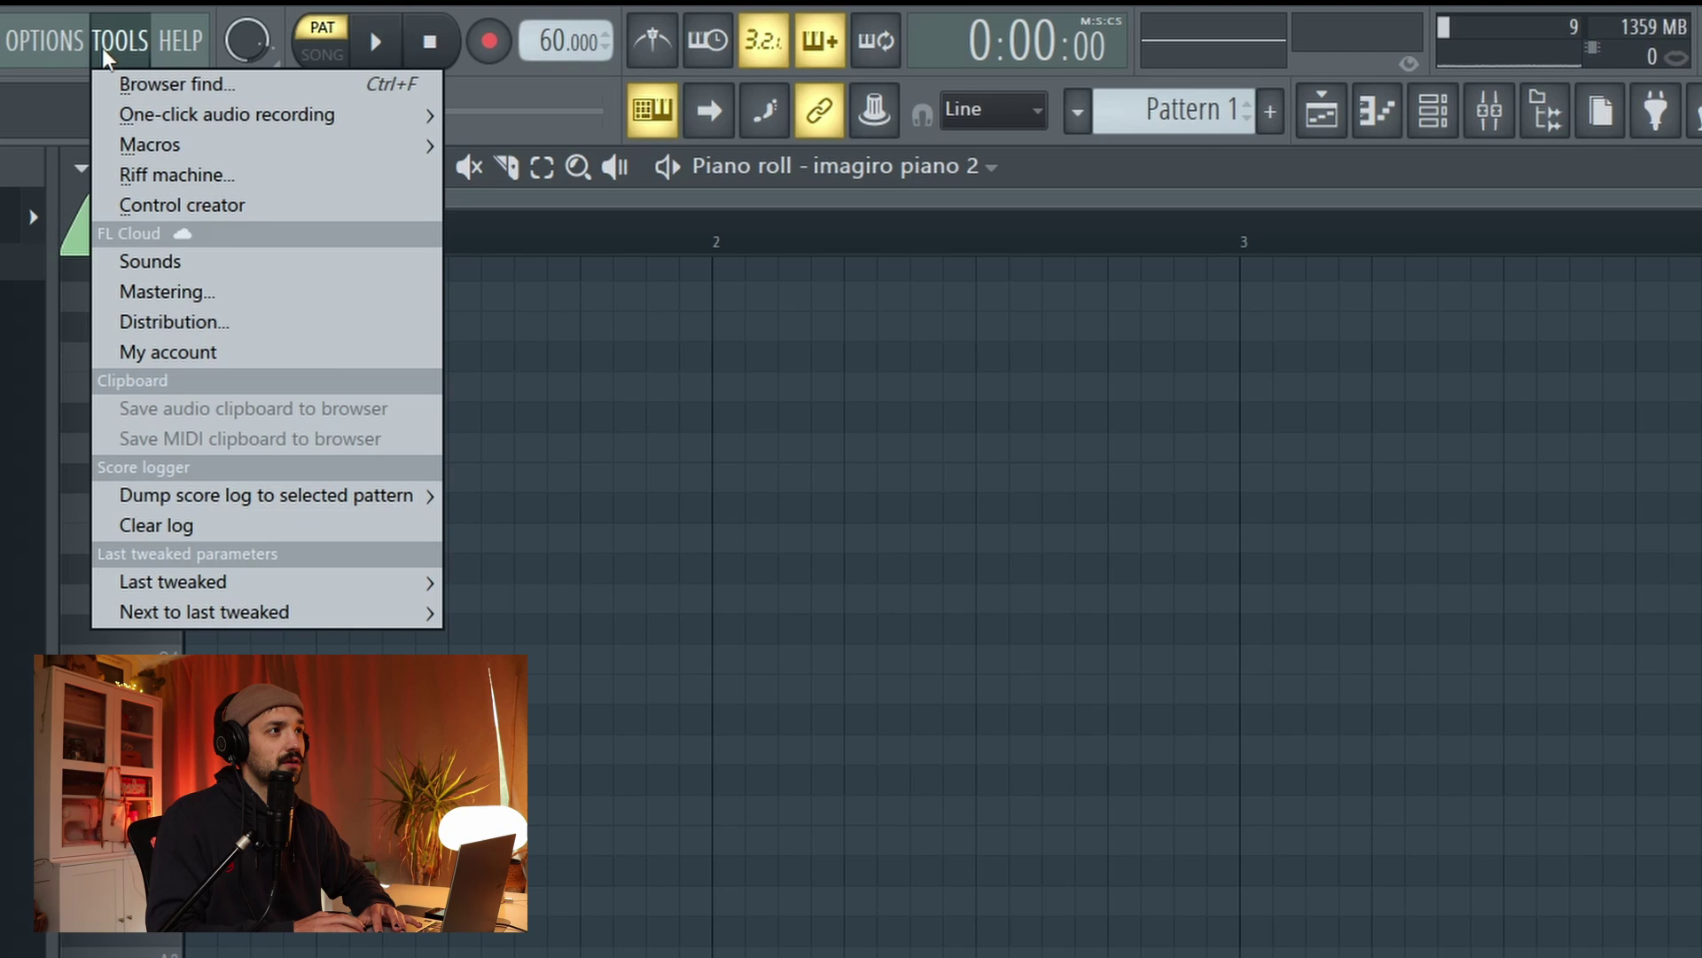
{"action": "mouse_move", "coordinate": [219, 497]}
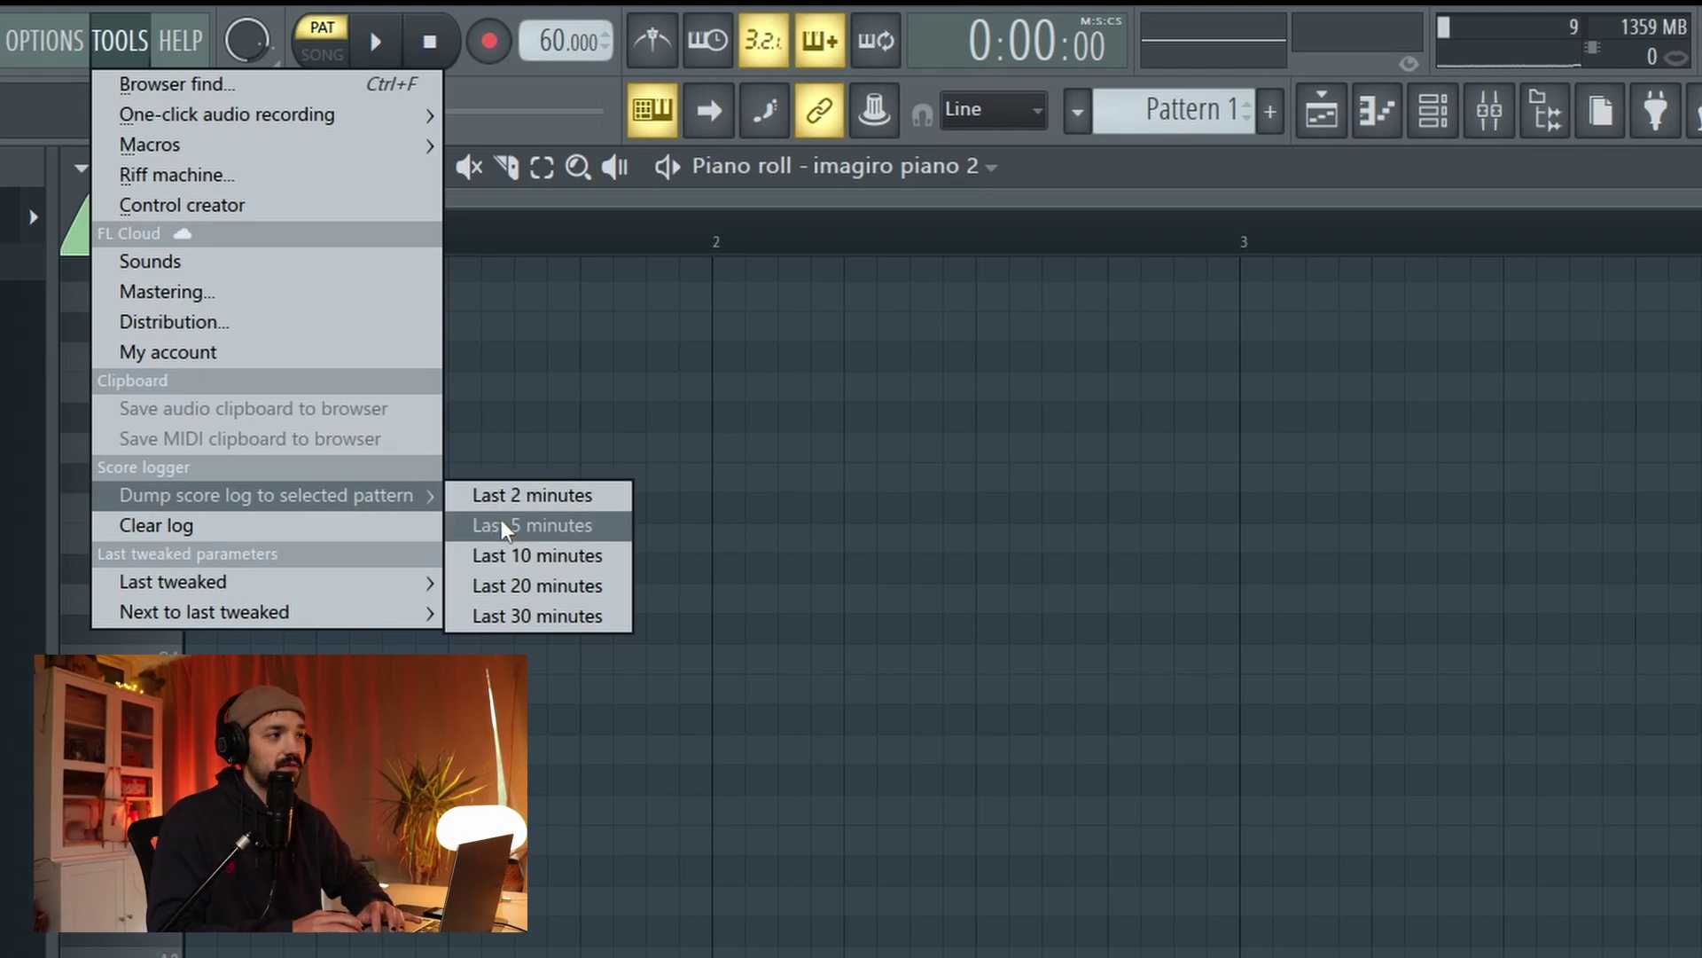
{"action": "left_click", "coordinate": [560, 500]}
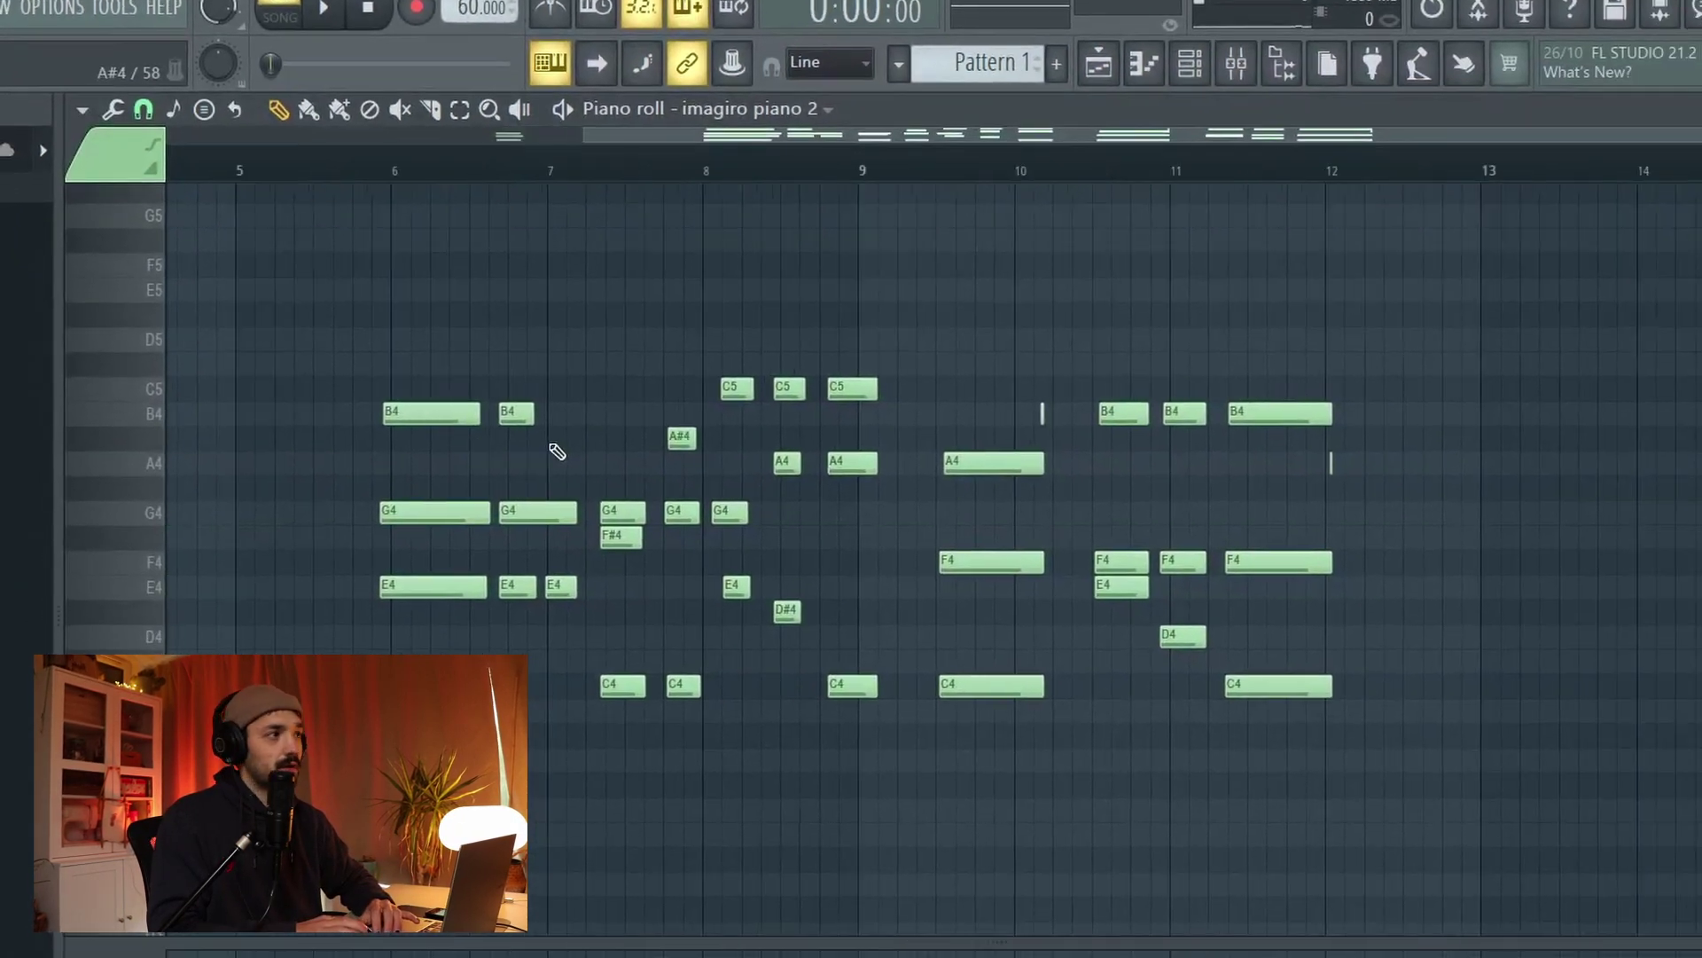
- Delete the notes in bars 4–10 and move the remaining nine notes to bar 1
{"action": "scroll", "coordinate": [557, 452], "scroll_direction": "right", "scroll_amount": 3}
{"action": "left_click_drag", "start_coordinate": [1184, 763], "coordinate": [884, 390]}
{"action": "scroll", "coordinate": [1354, 728], "scroll_direction": "left", "scroll_amount": 6}
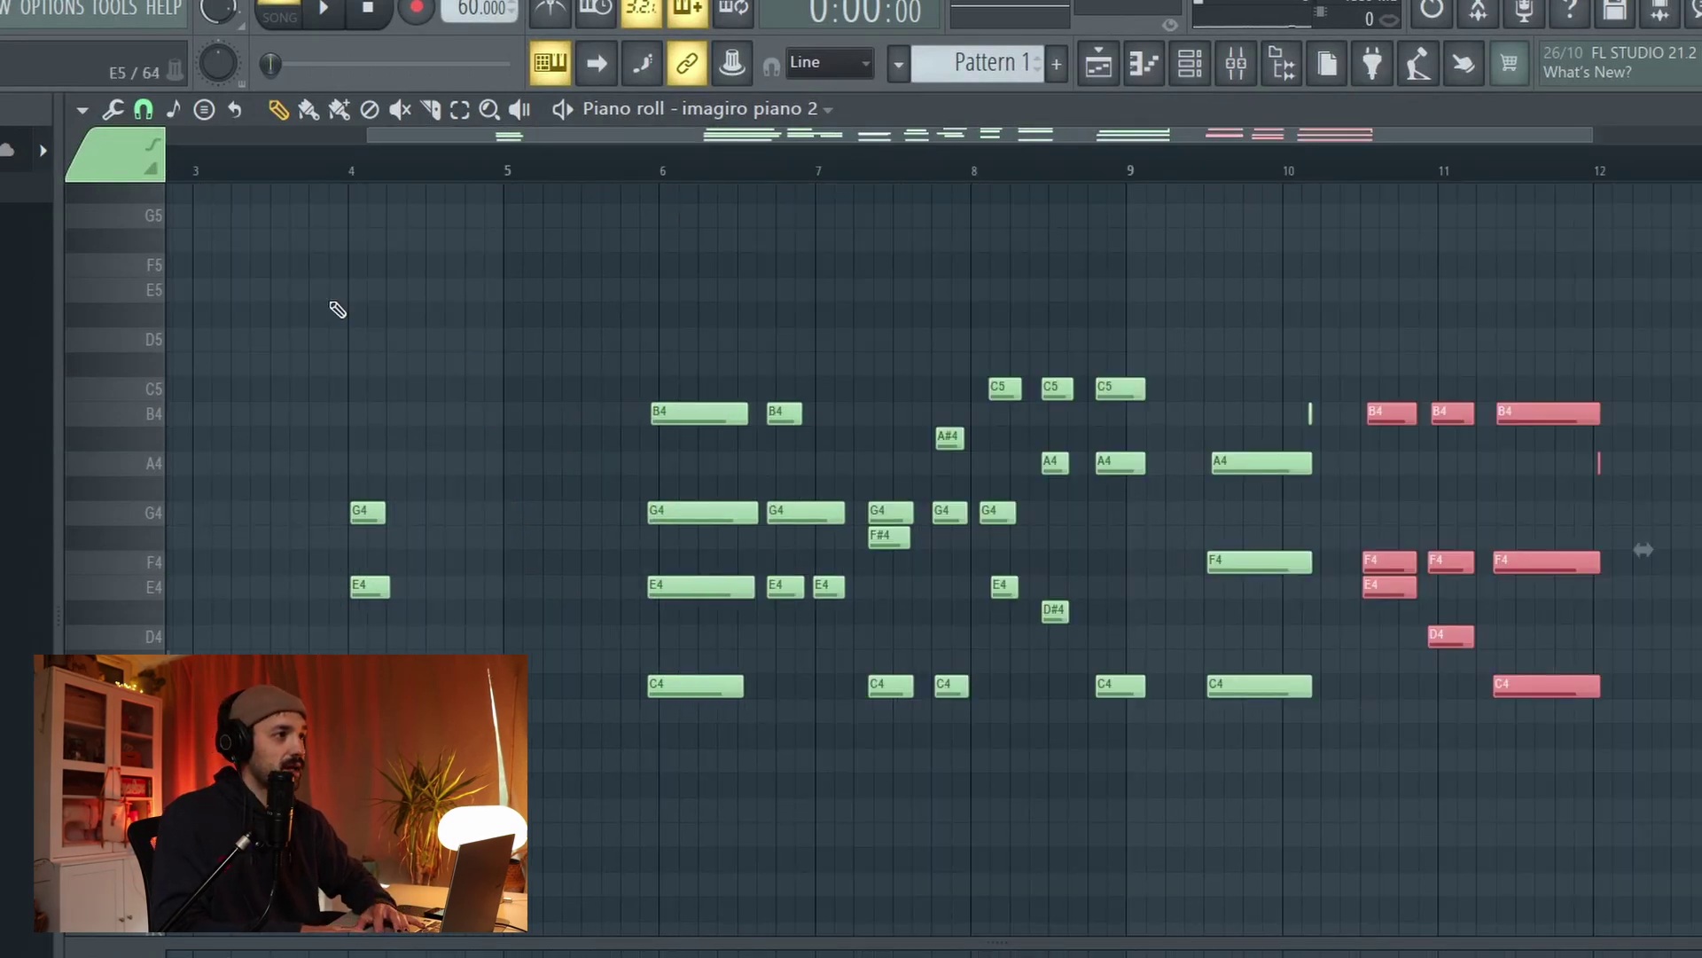
{"action": "left_click_drag", "start_coordinate": [317, 303], "coordinate": [1328, 818]}
{"action": "key", "text": "Delete"}
{"action": "key", "text": "ctrl+a"}
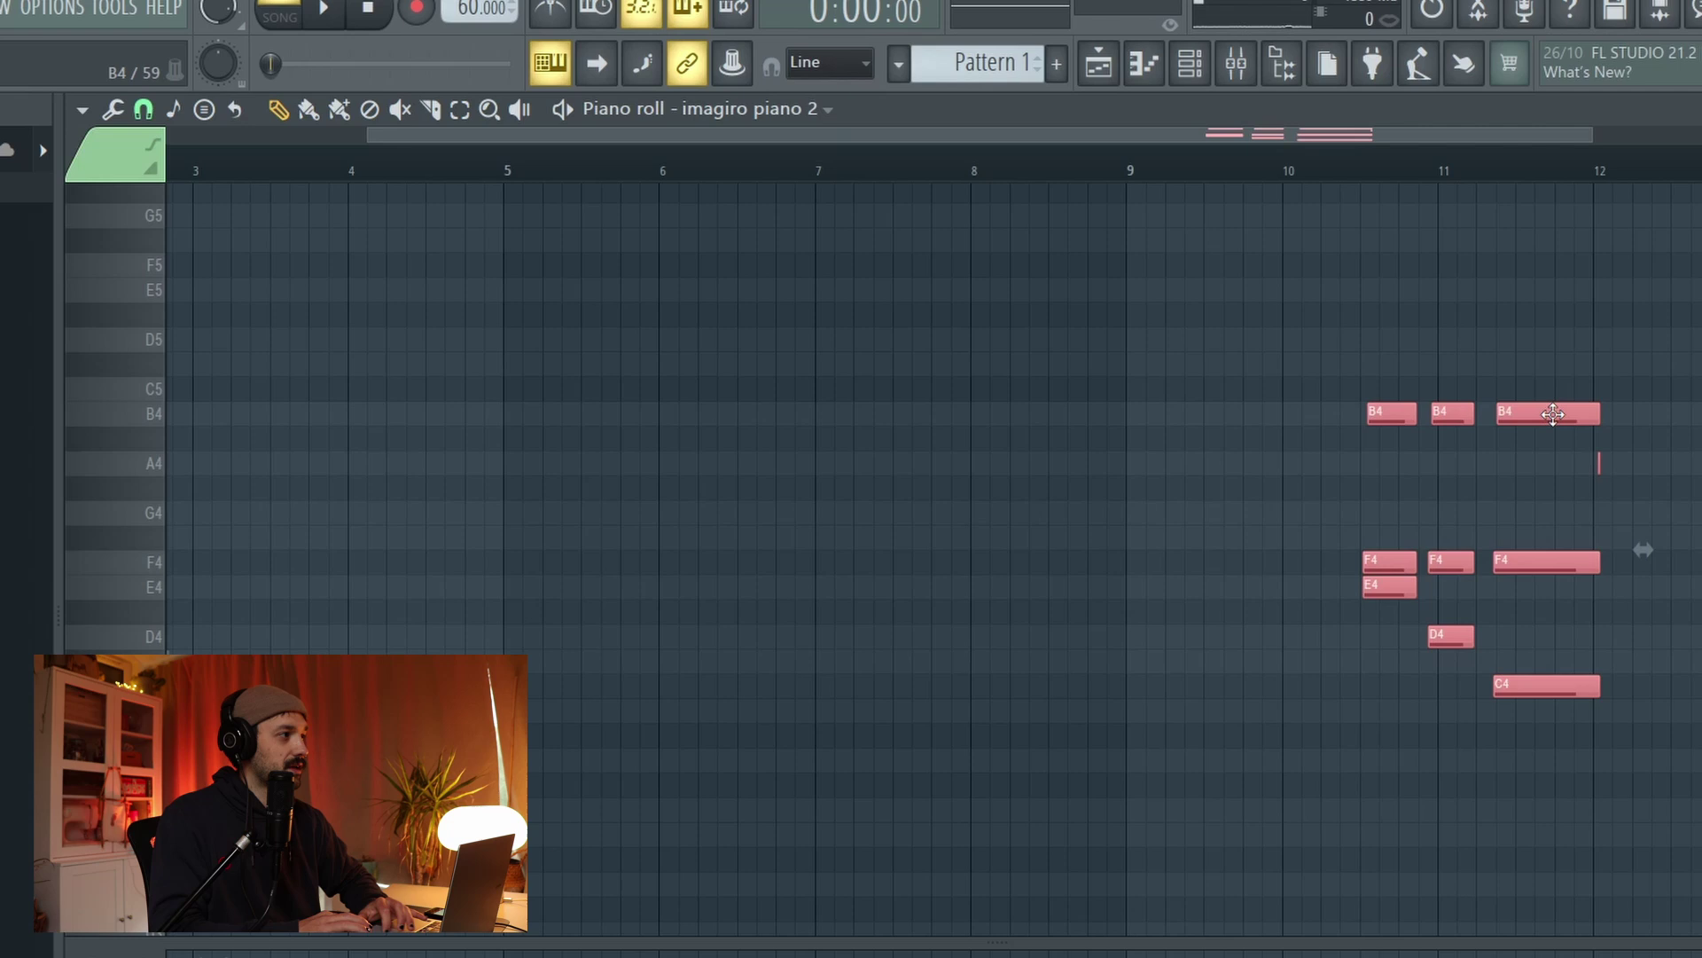
{"action": "left_click_drag", "start_coordinate": [1553, 414], "coordinate": [354, 415]}
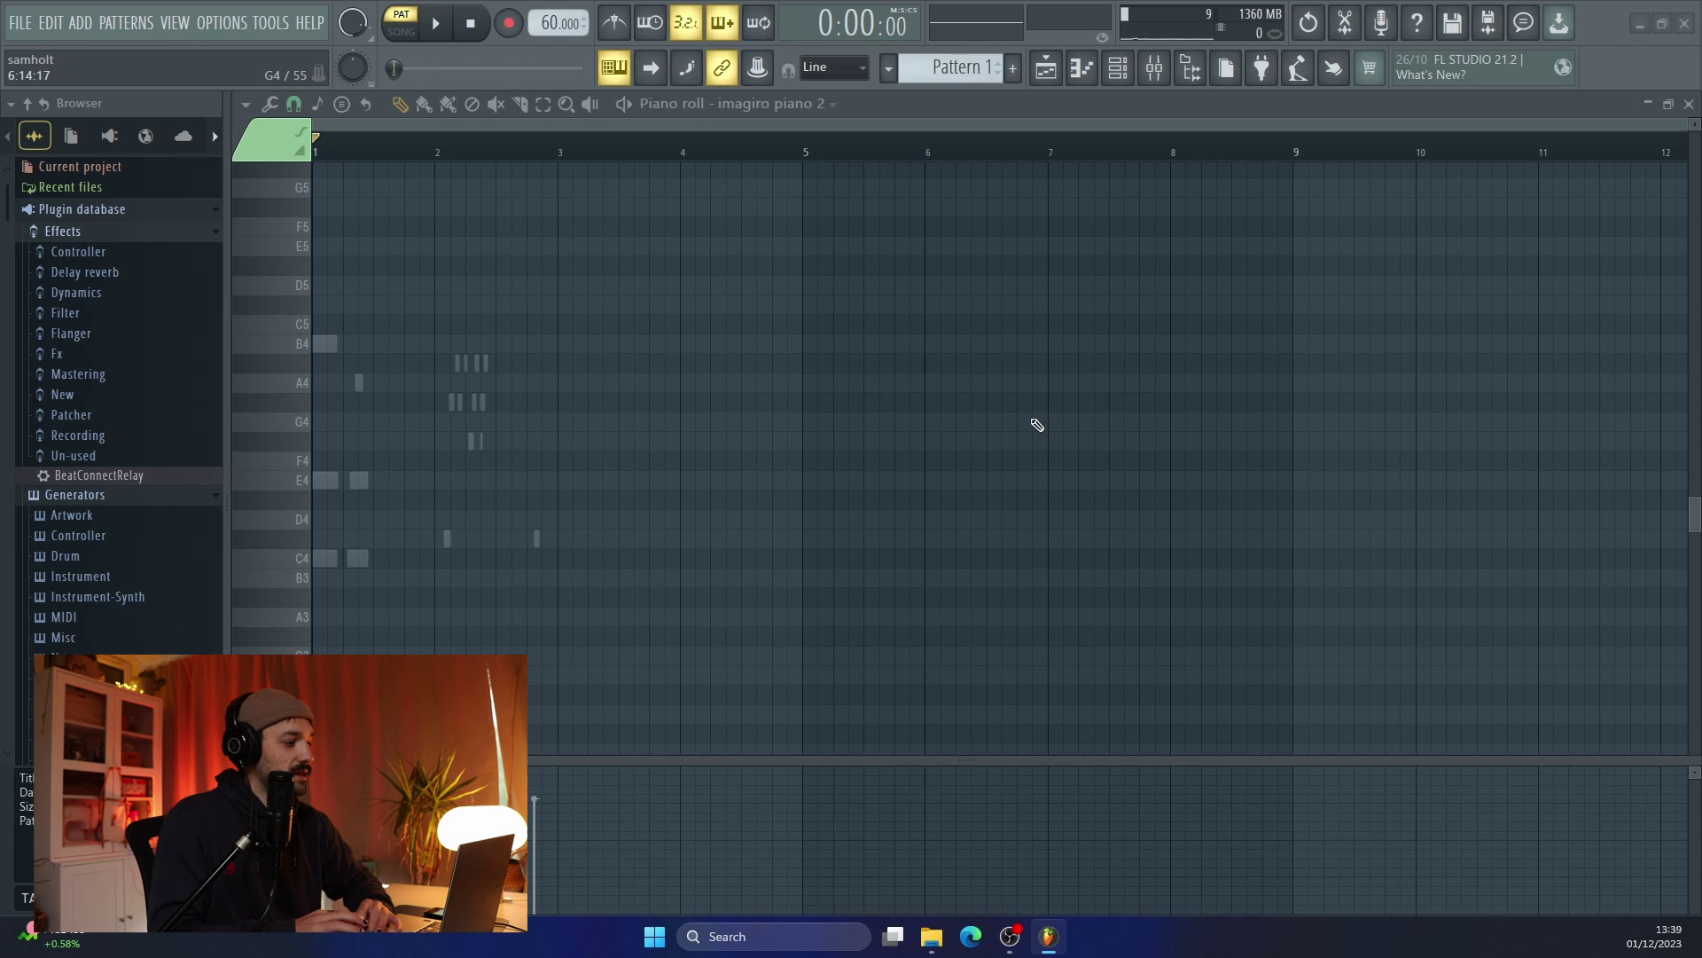
- Bring up the mixer with F9 and move its window up and left
{"action": "key", "text": "F9"}
{"action": "left_click_drag", "start_coordinate": [904, 393], "coordinate": [783, 287]}
- Insert Cymatics Origin in the master's third FX slot and open the plugin database folder in Explorer
{"action": "left_click", "coordinate": [887, 392]}
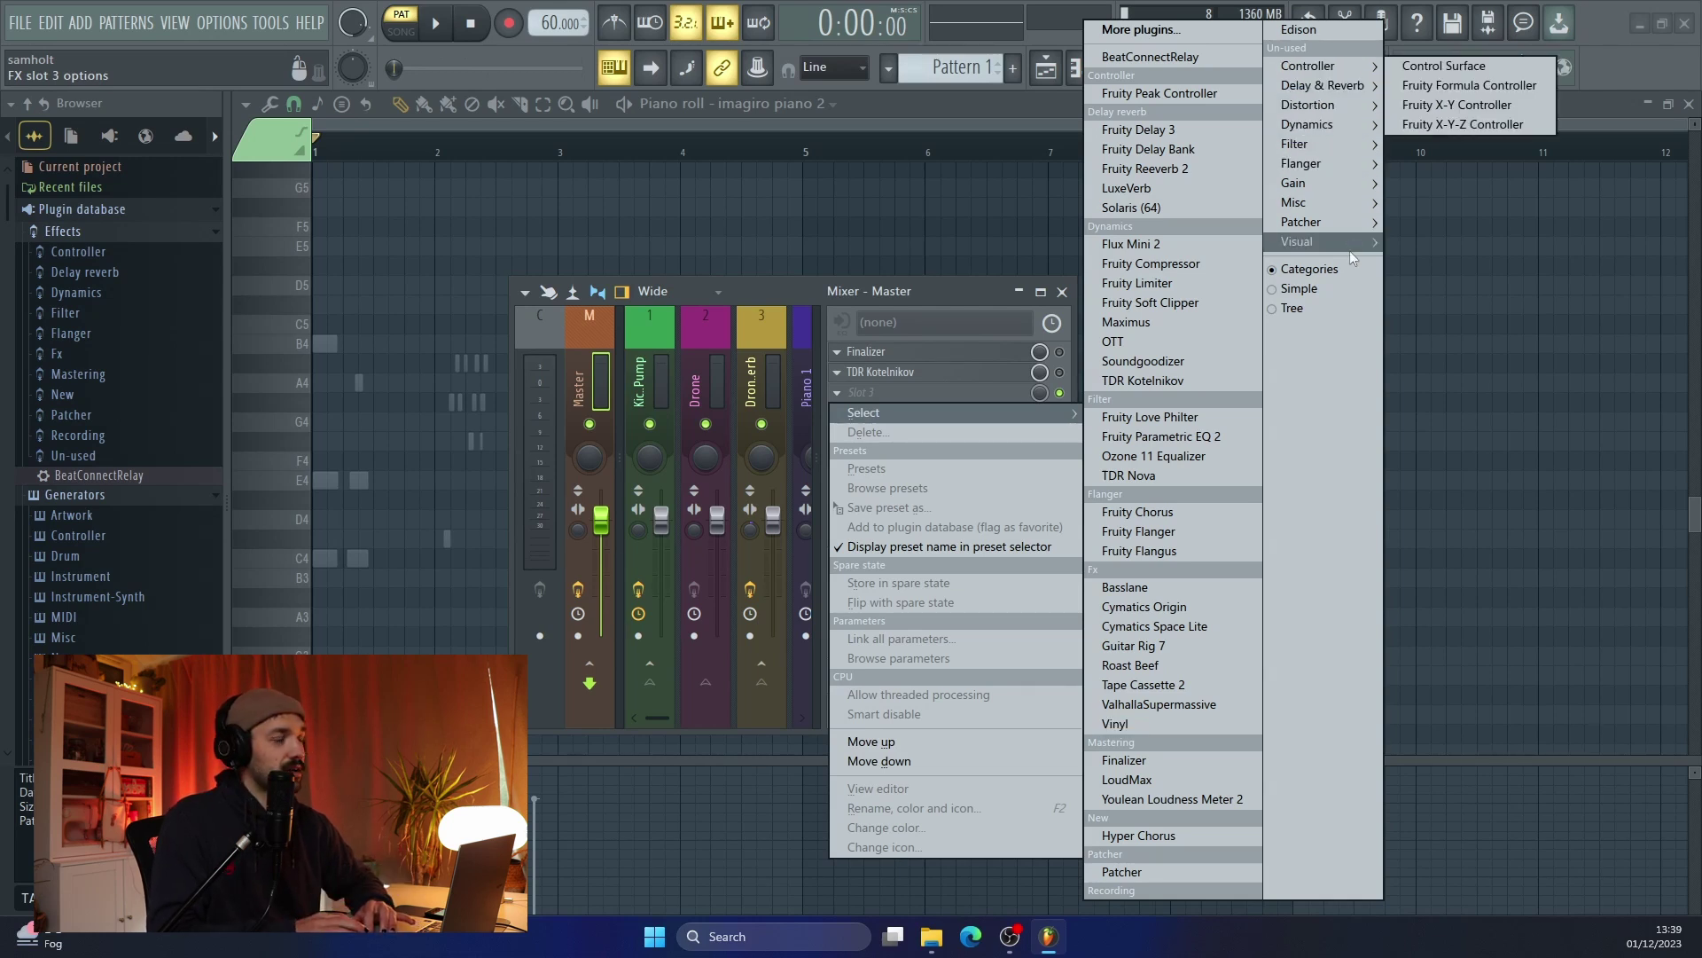
{"action": "left_click", "coordinate": [1146, 606]}
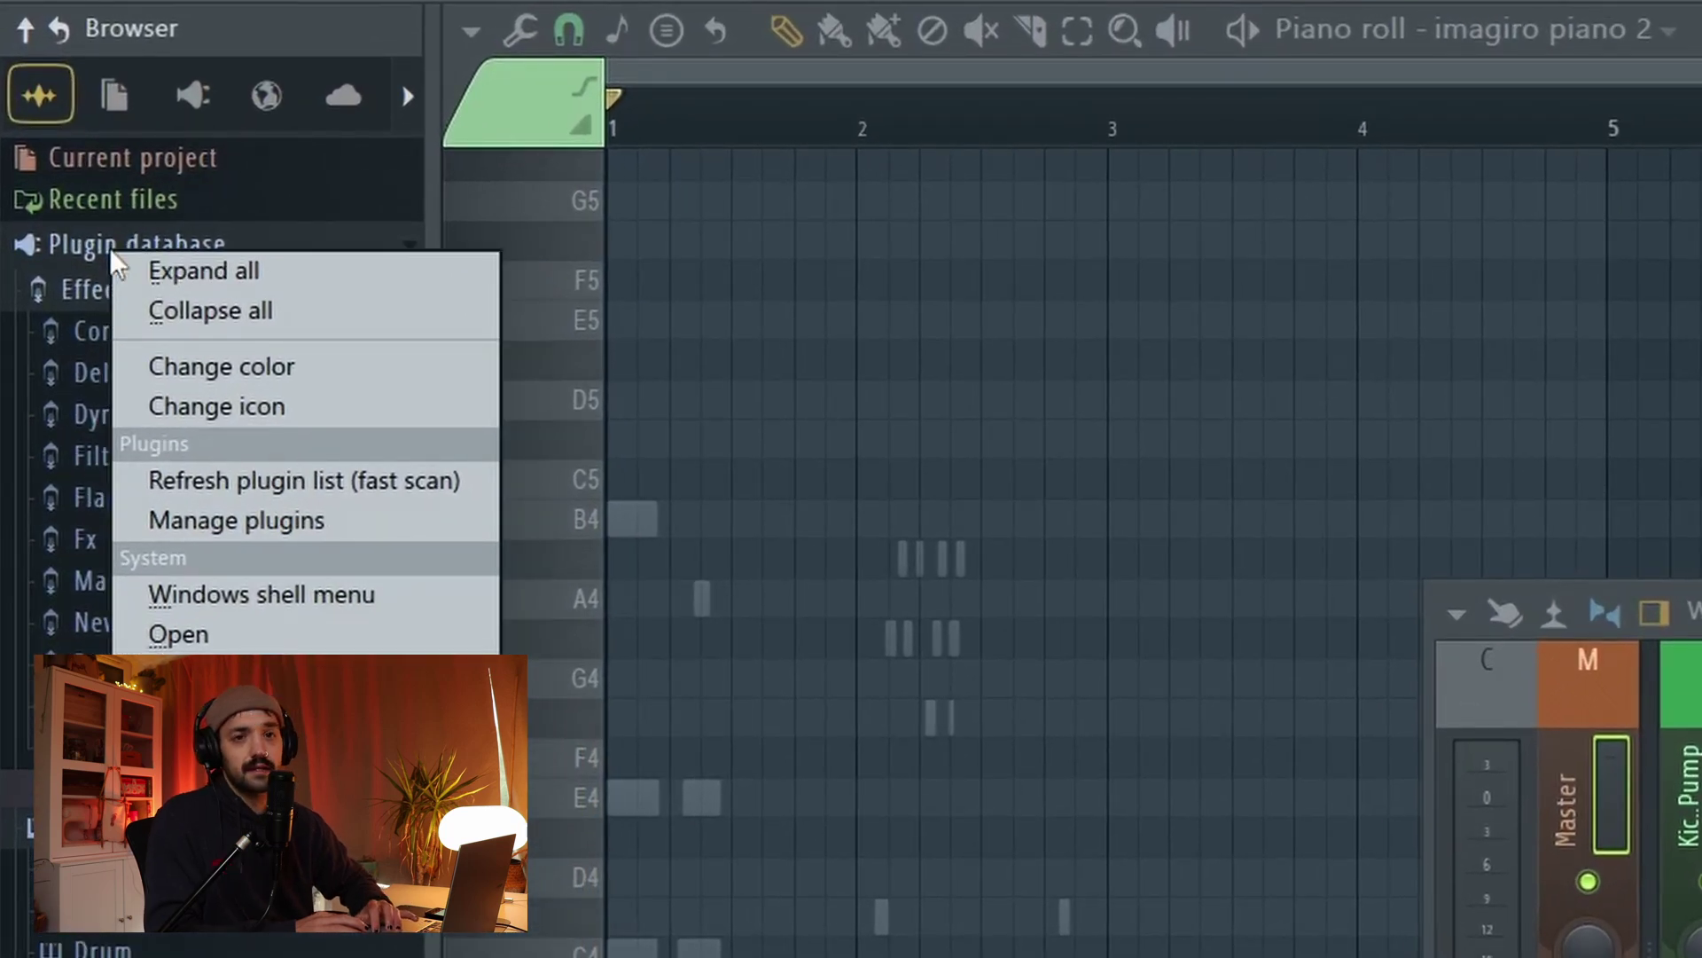
{"action": "left_click", "coordinate": [207, 638]}
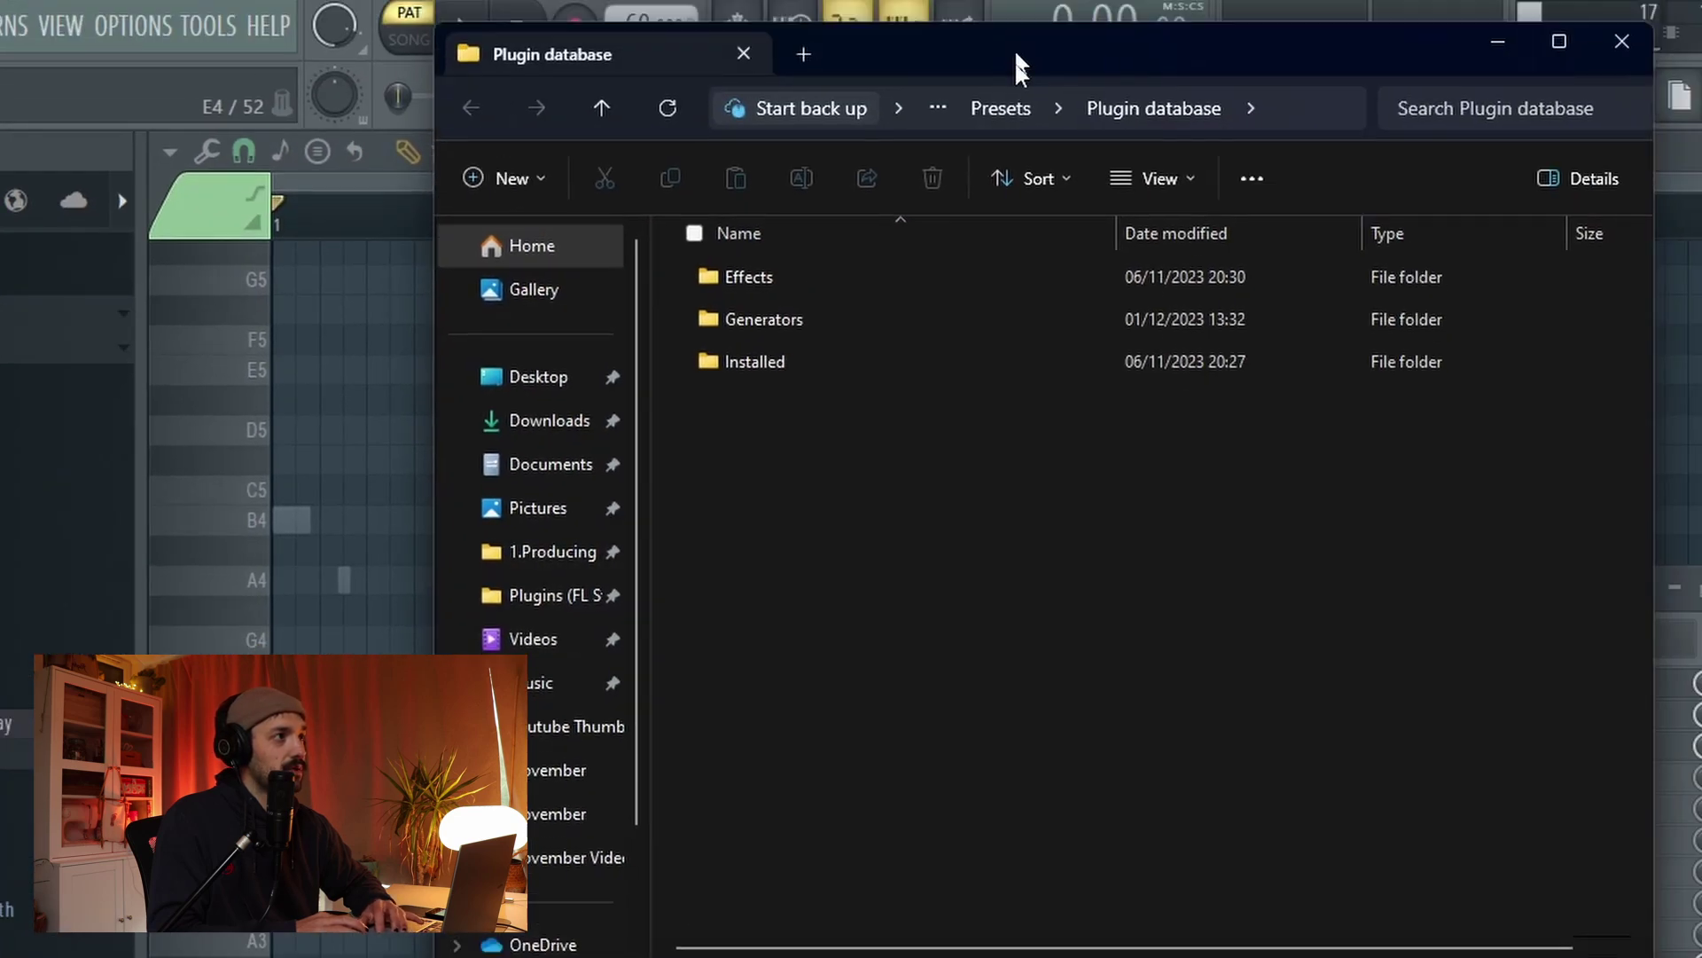
- In the Effects folder, move the BeatConnectRelay preset into the Un-used folder
{"action": "left_click_drag", "start_coordinate": [1015, 64], "coordinate": [992, 242]}
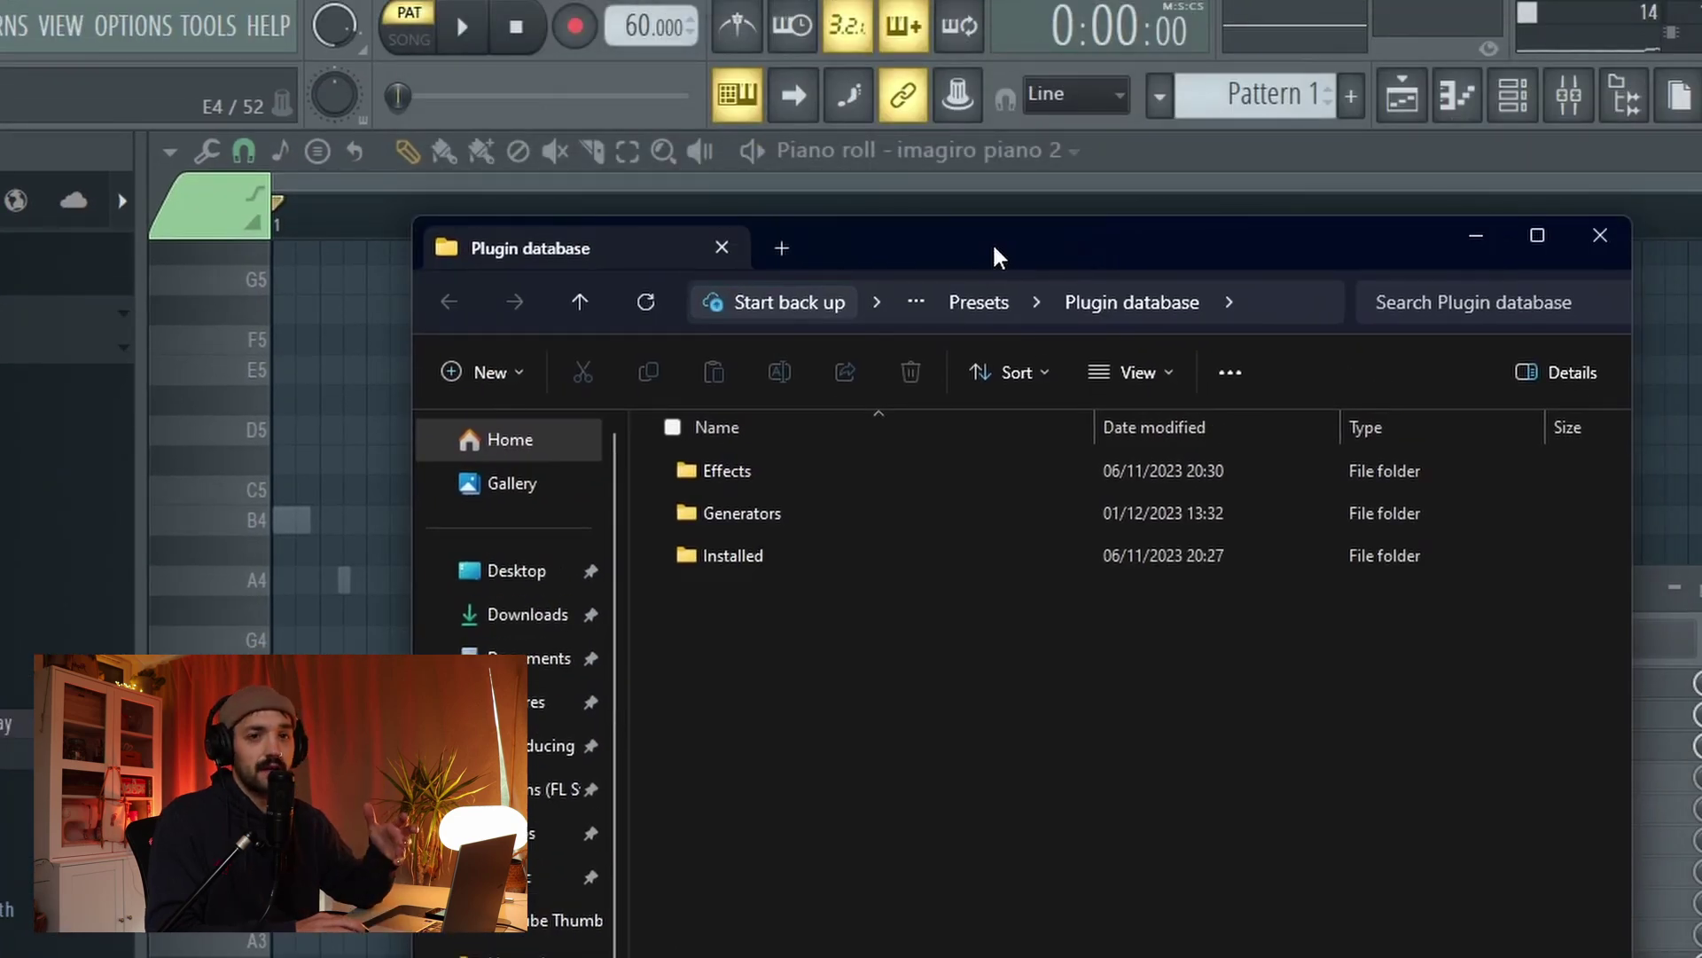
{"action": "double_click", "coordinate": [725, 473]}
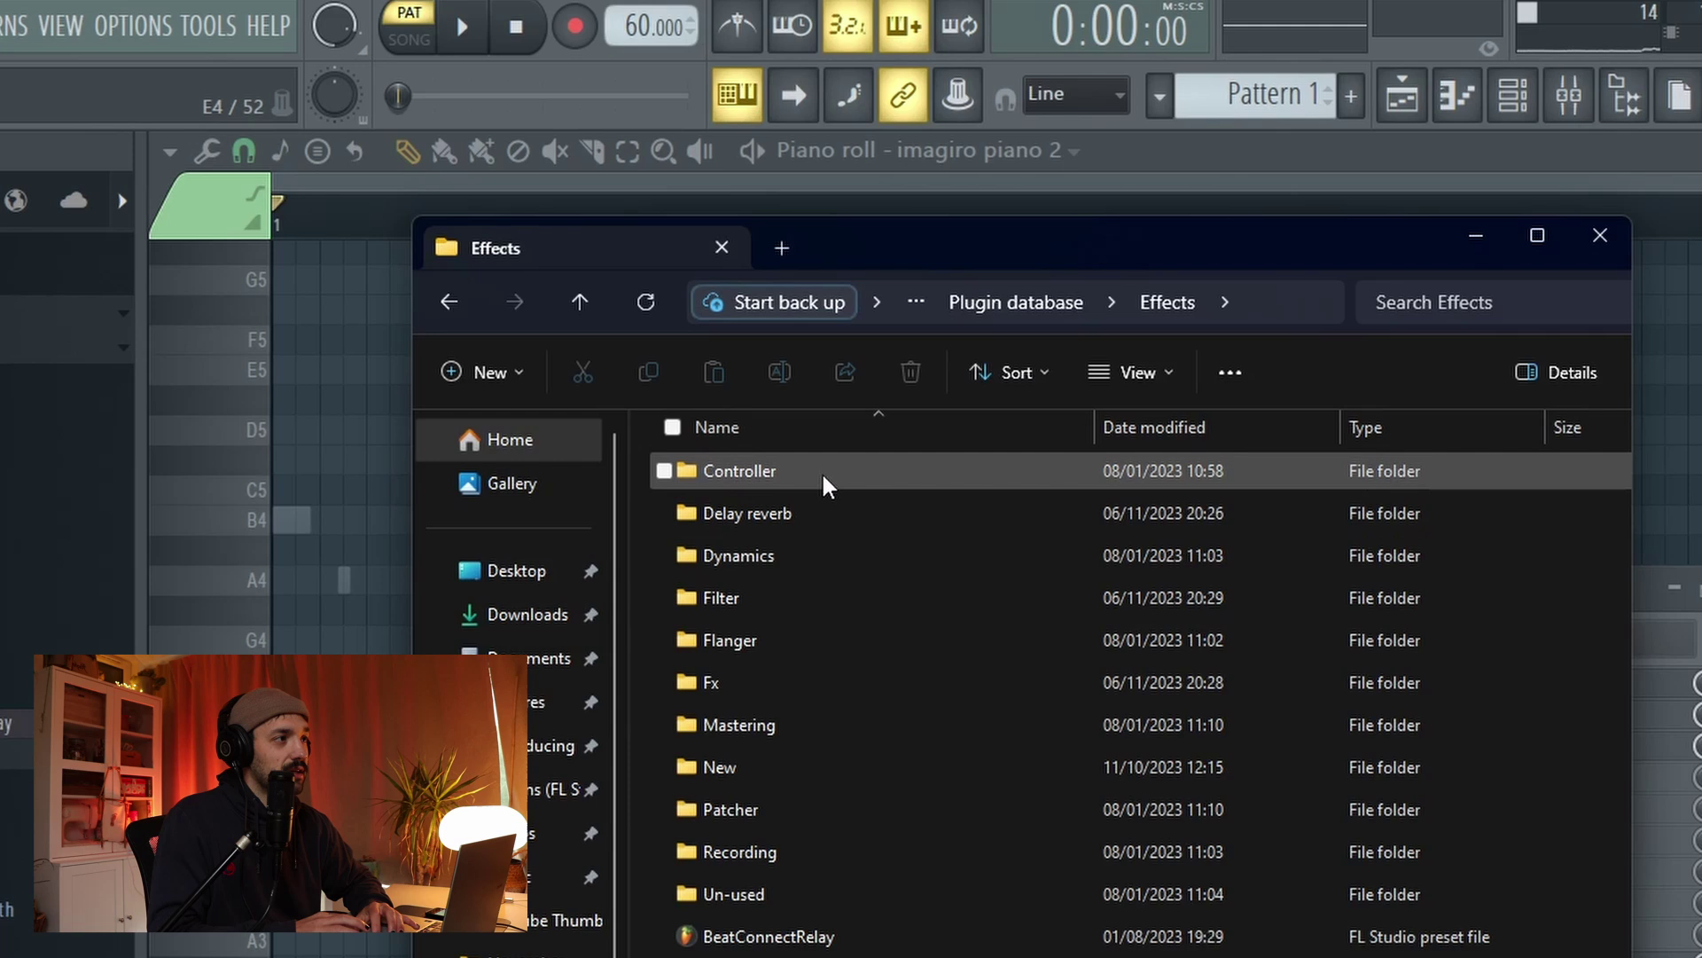
{"action": "left_click", "coordinate": [810, 937]}
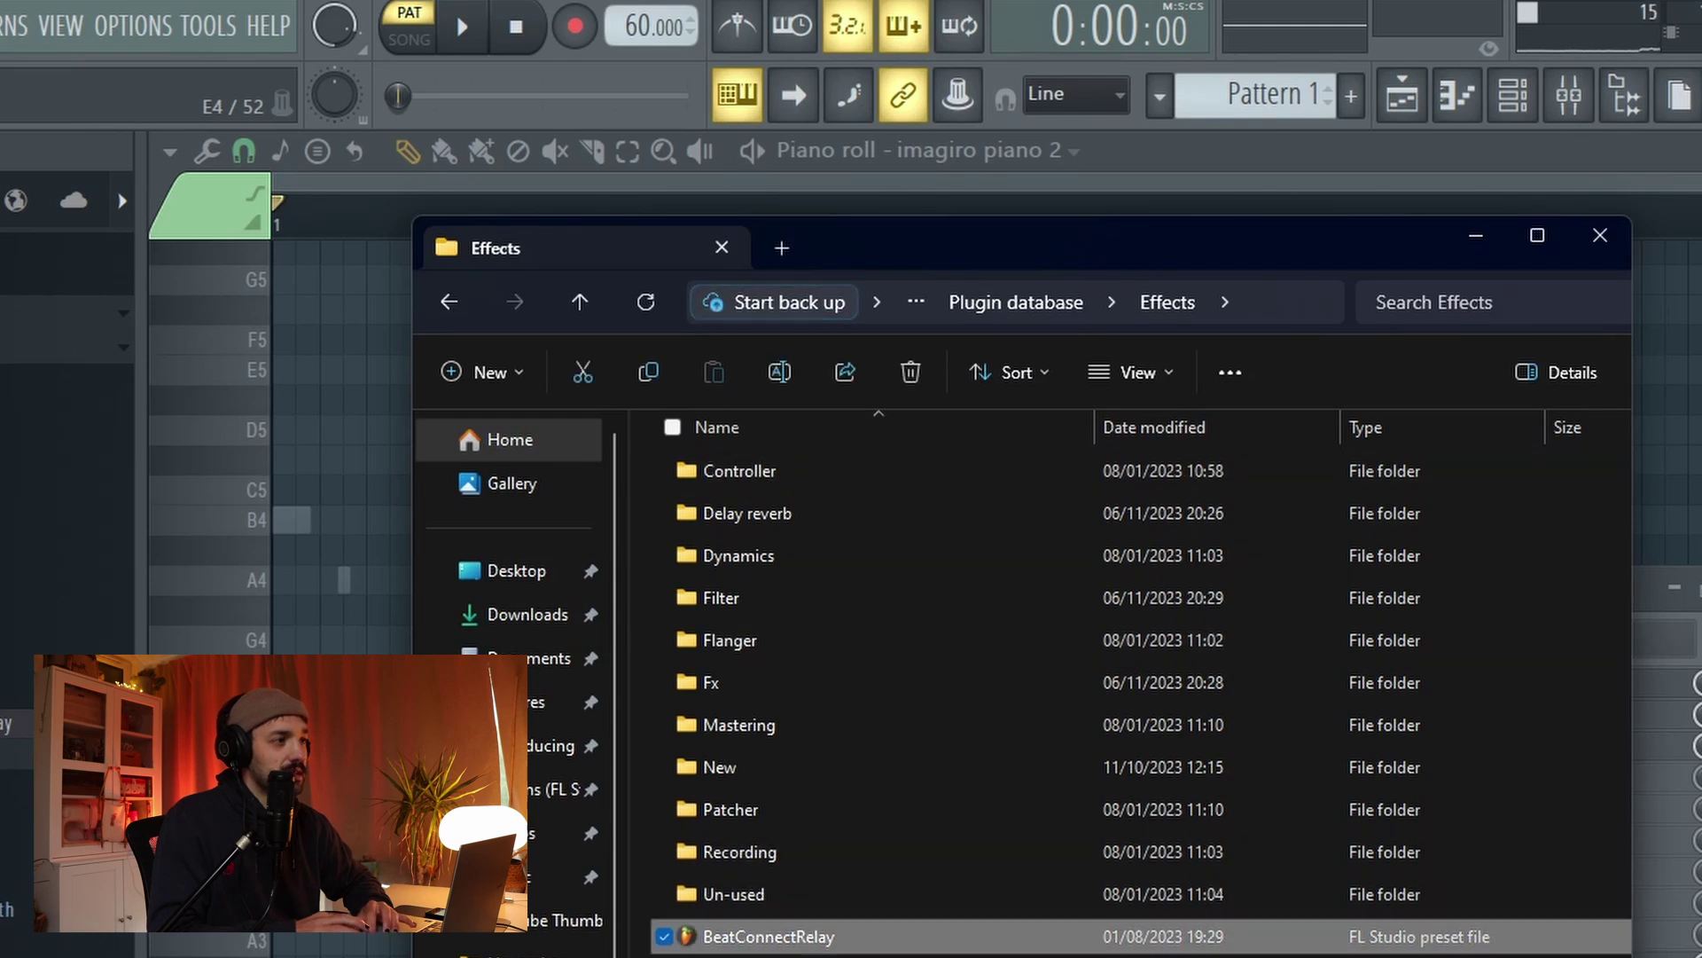
{"action": "left_click_drag", "start_coordinate": [772, 940], "coordinate": [735, 896]}
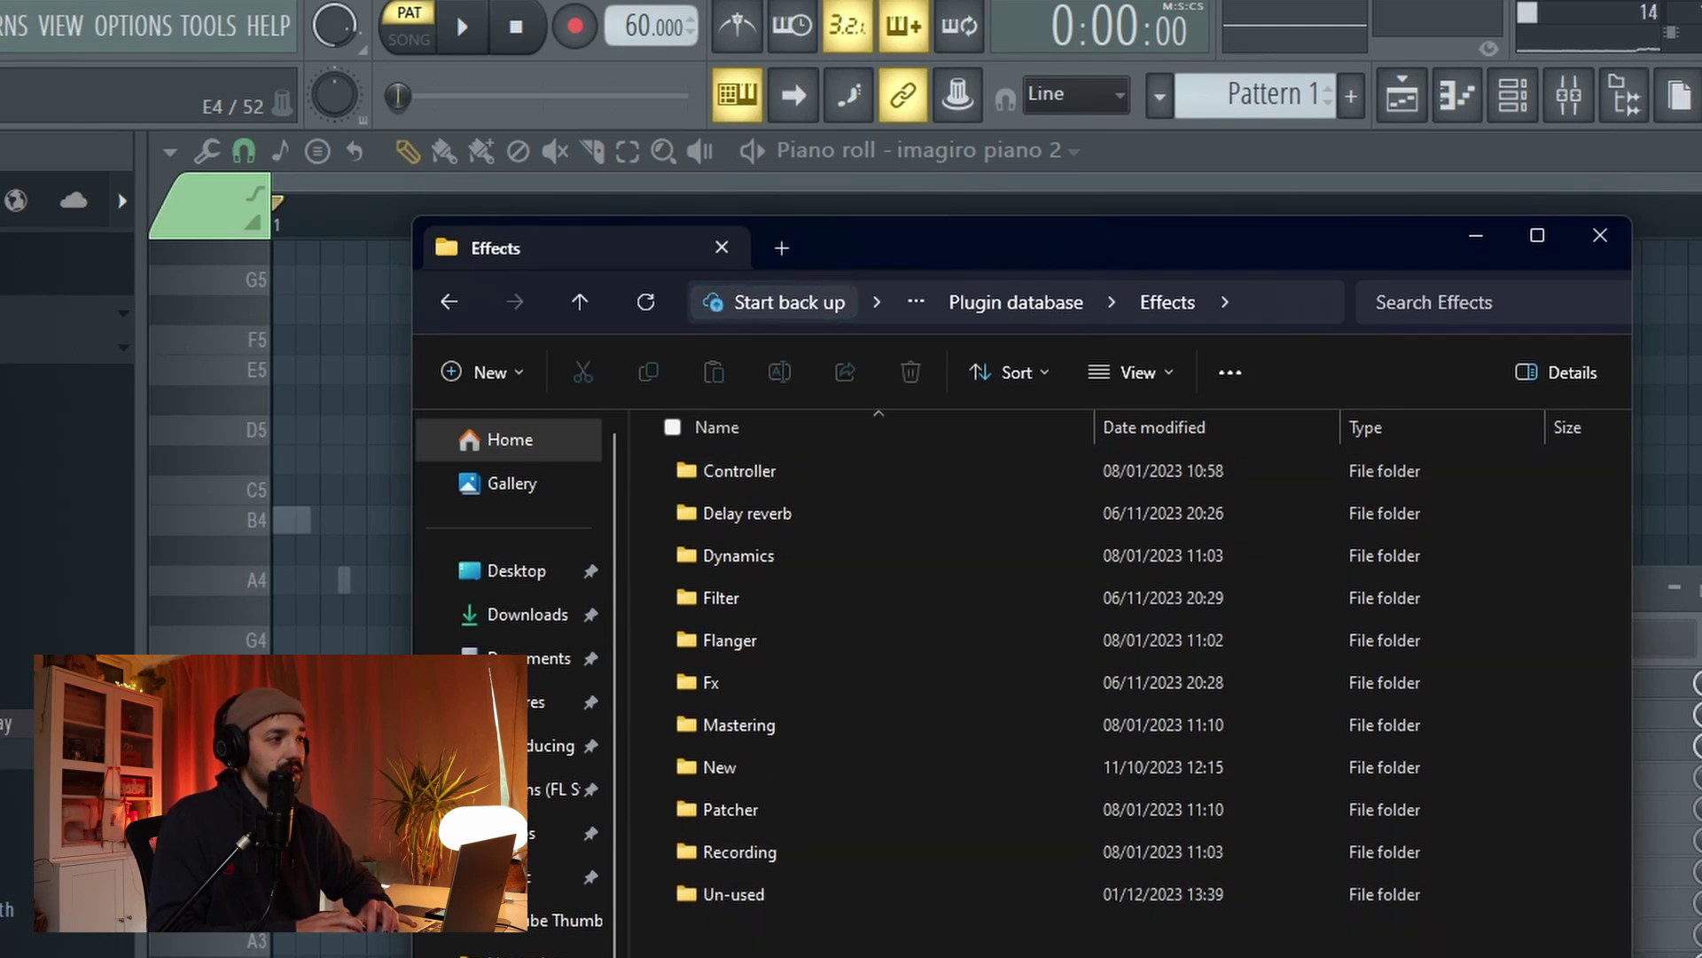
- Copy the ValhallaSupermassive preset from Fx into the Delay reverb folder
{"action": "double_click", "coordinate": [798, 682]}
{"action": "left_click", "coordinate": [810, 727]}
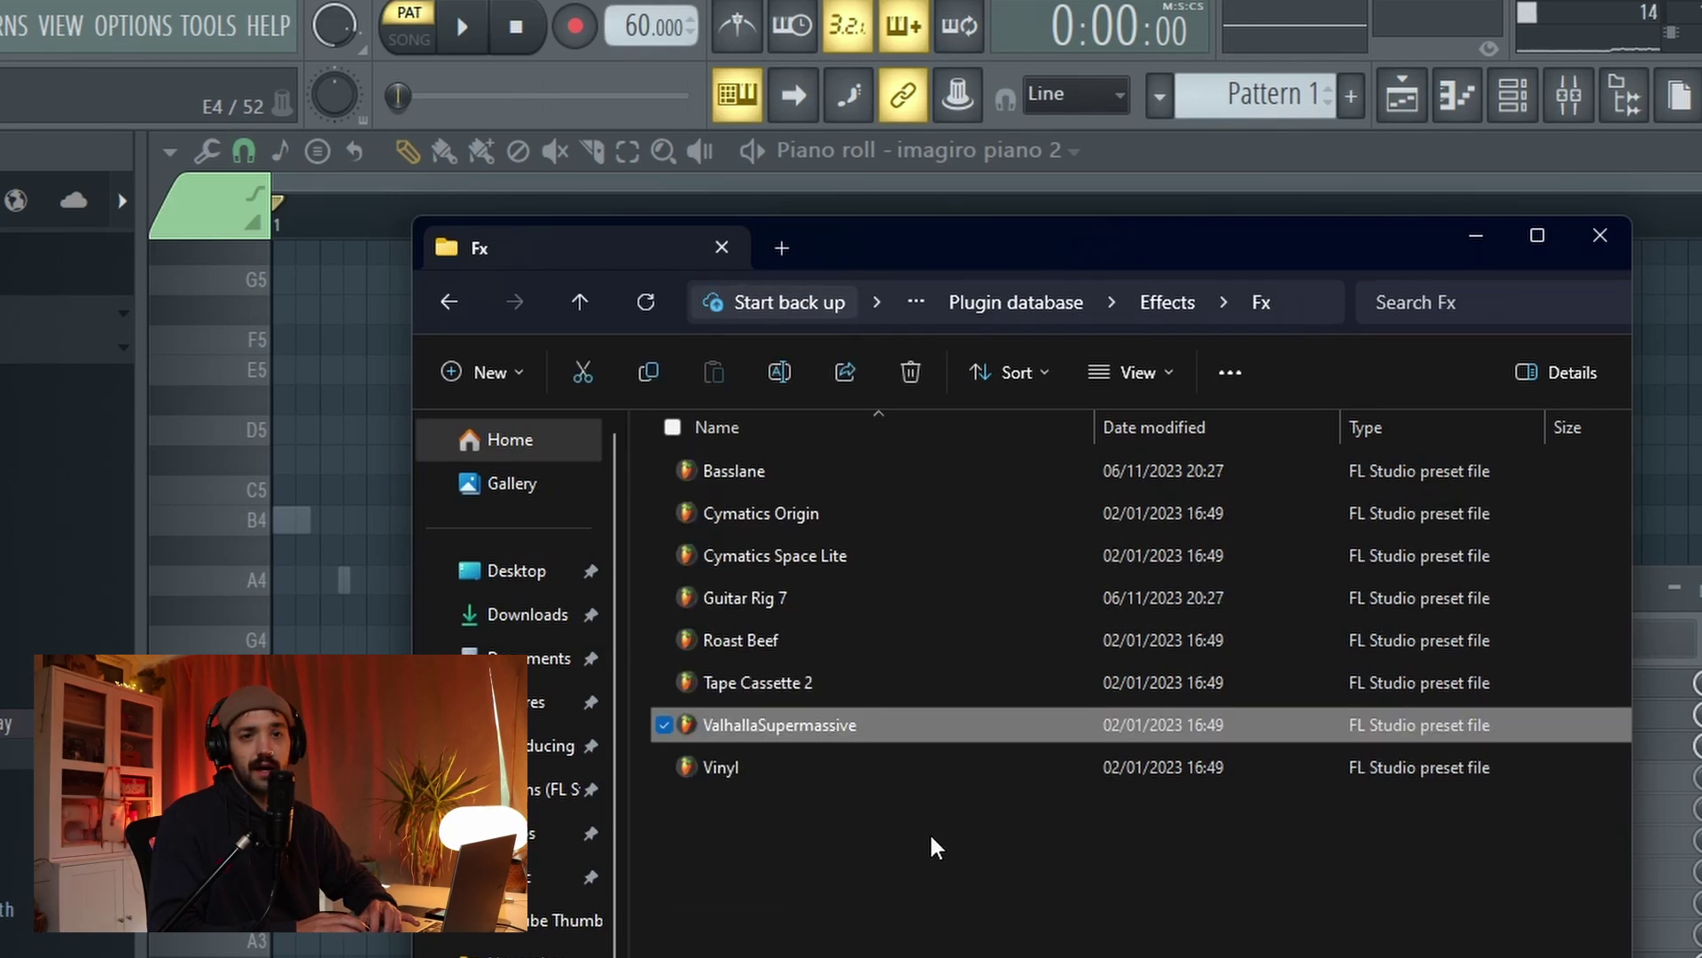
{"action": "key", "text": "ctrl+c"}
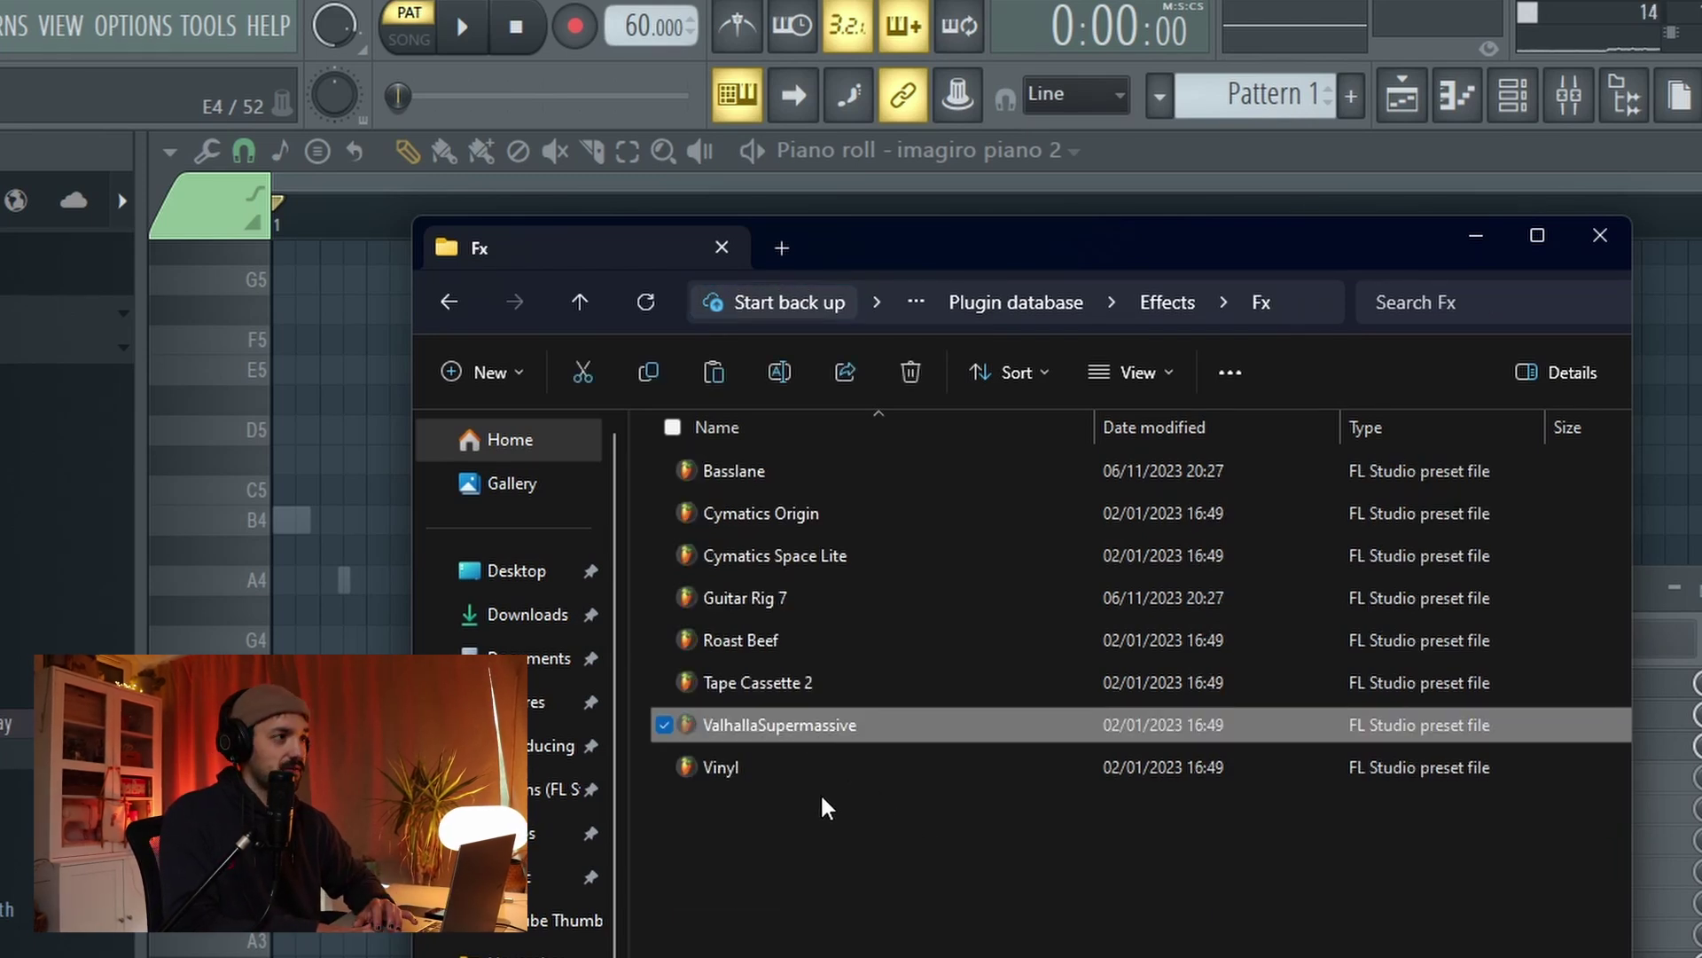
{"action": "key", "text": "BackSpace"}
{"action": "double_click", "coordinate": [779, 523]}
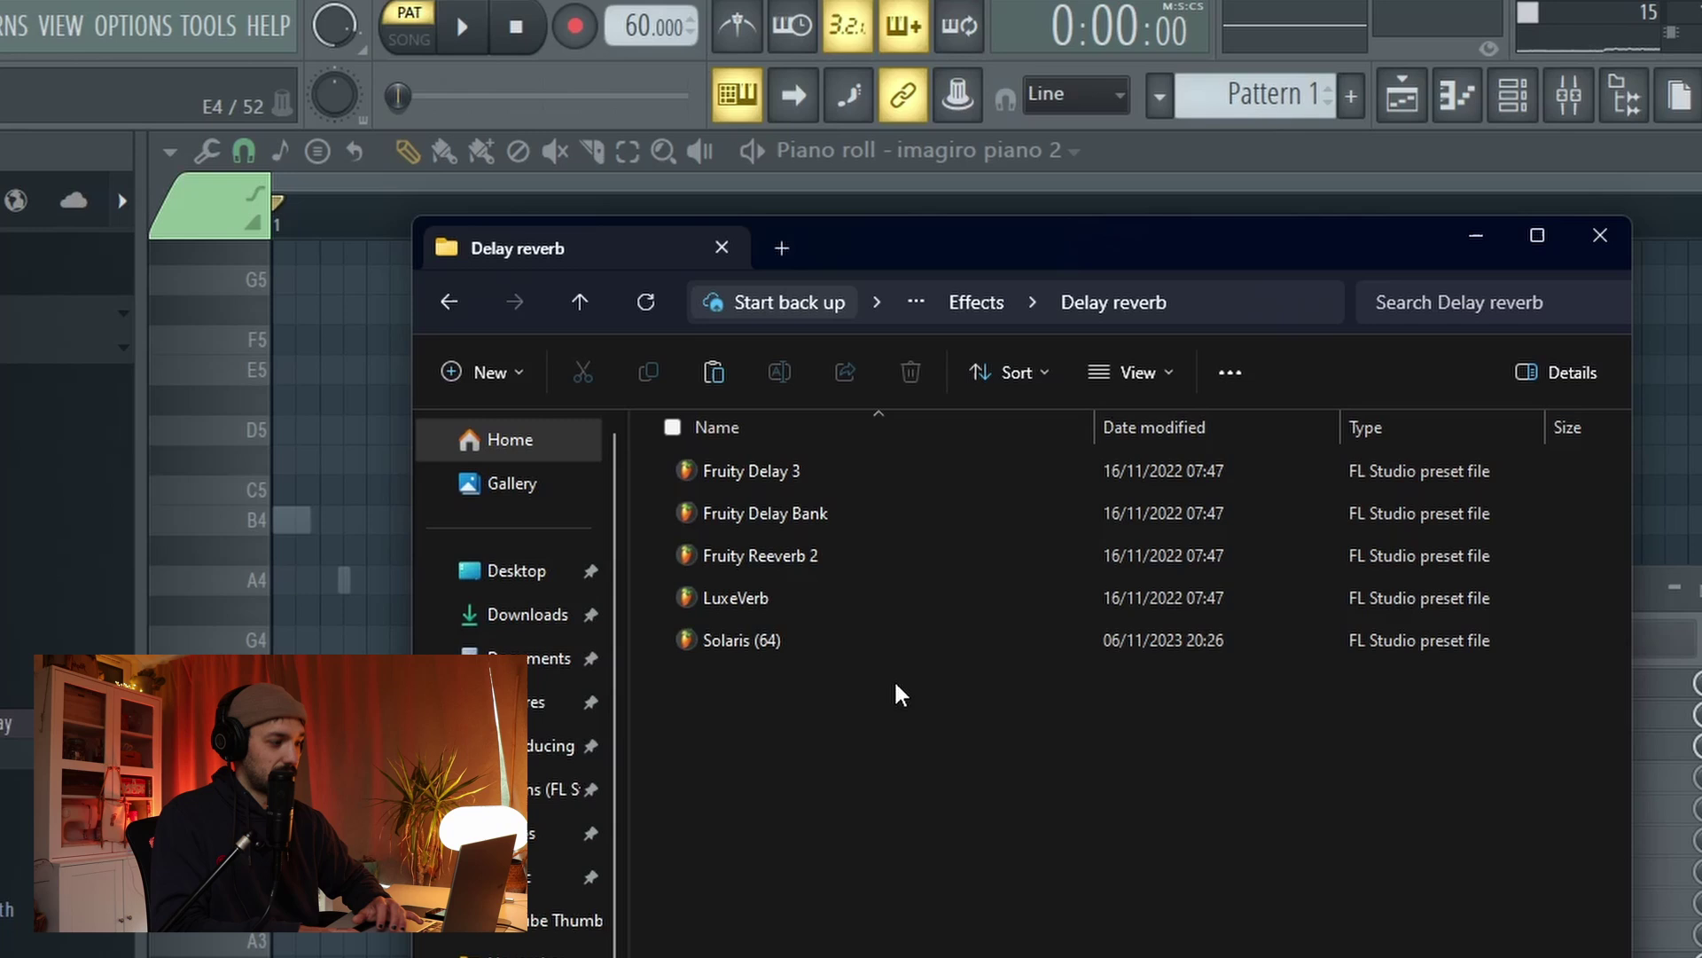
{"action": "key", "text": "ctrl+v"}
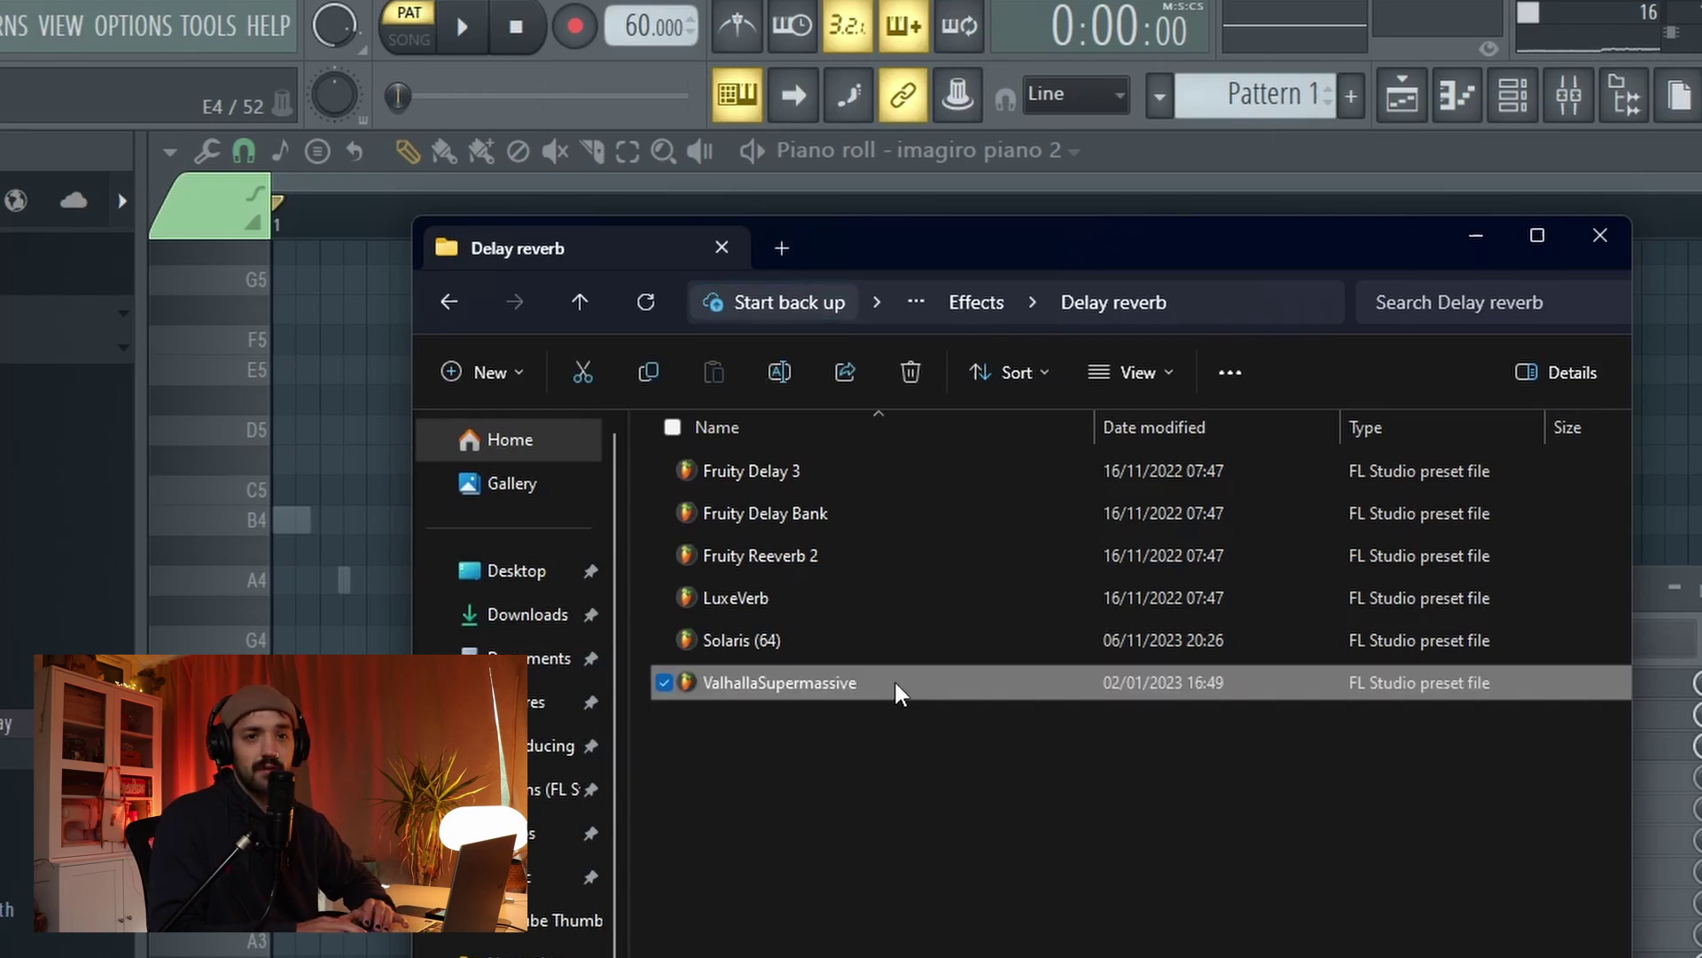
- Check that ValhallaSupermassive is listed under Delay reverb in mixer slot 4's plugin list, then close the mixer
{"action": "left_click", "coordinate": [1600, 236]}
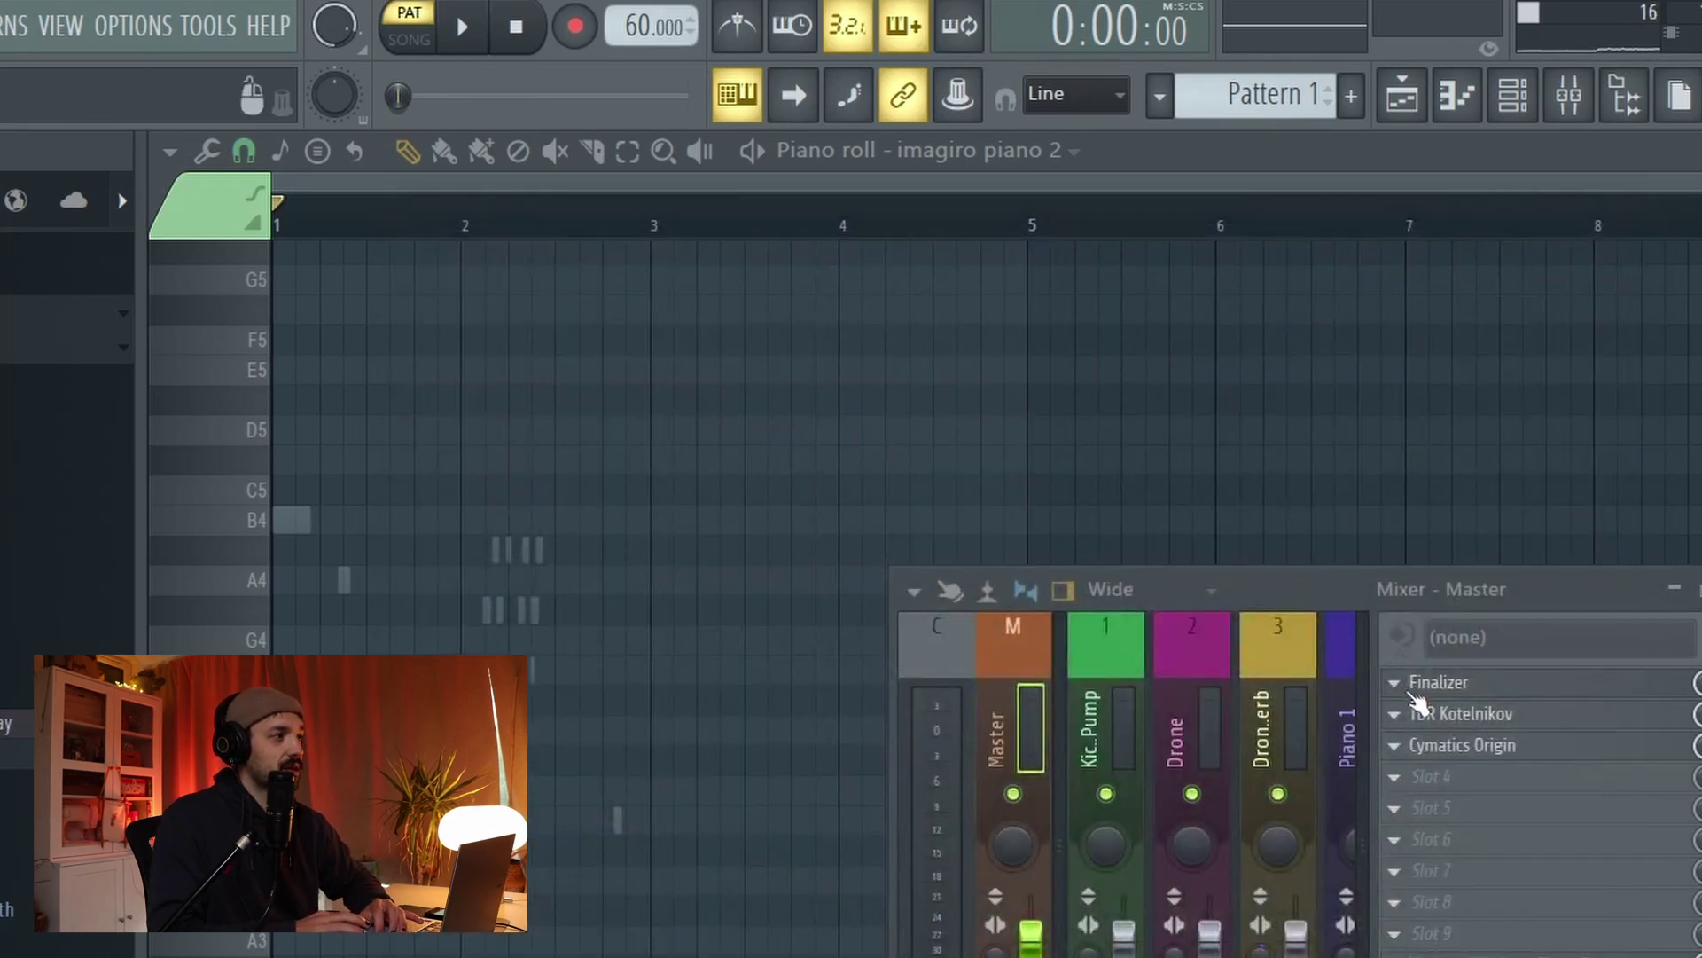
{"action": "left_click", "coordinate": [1417, 785]}
{"action": "mouse_move", "coordinate": [1544, 690]}
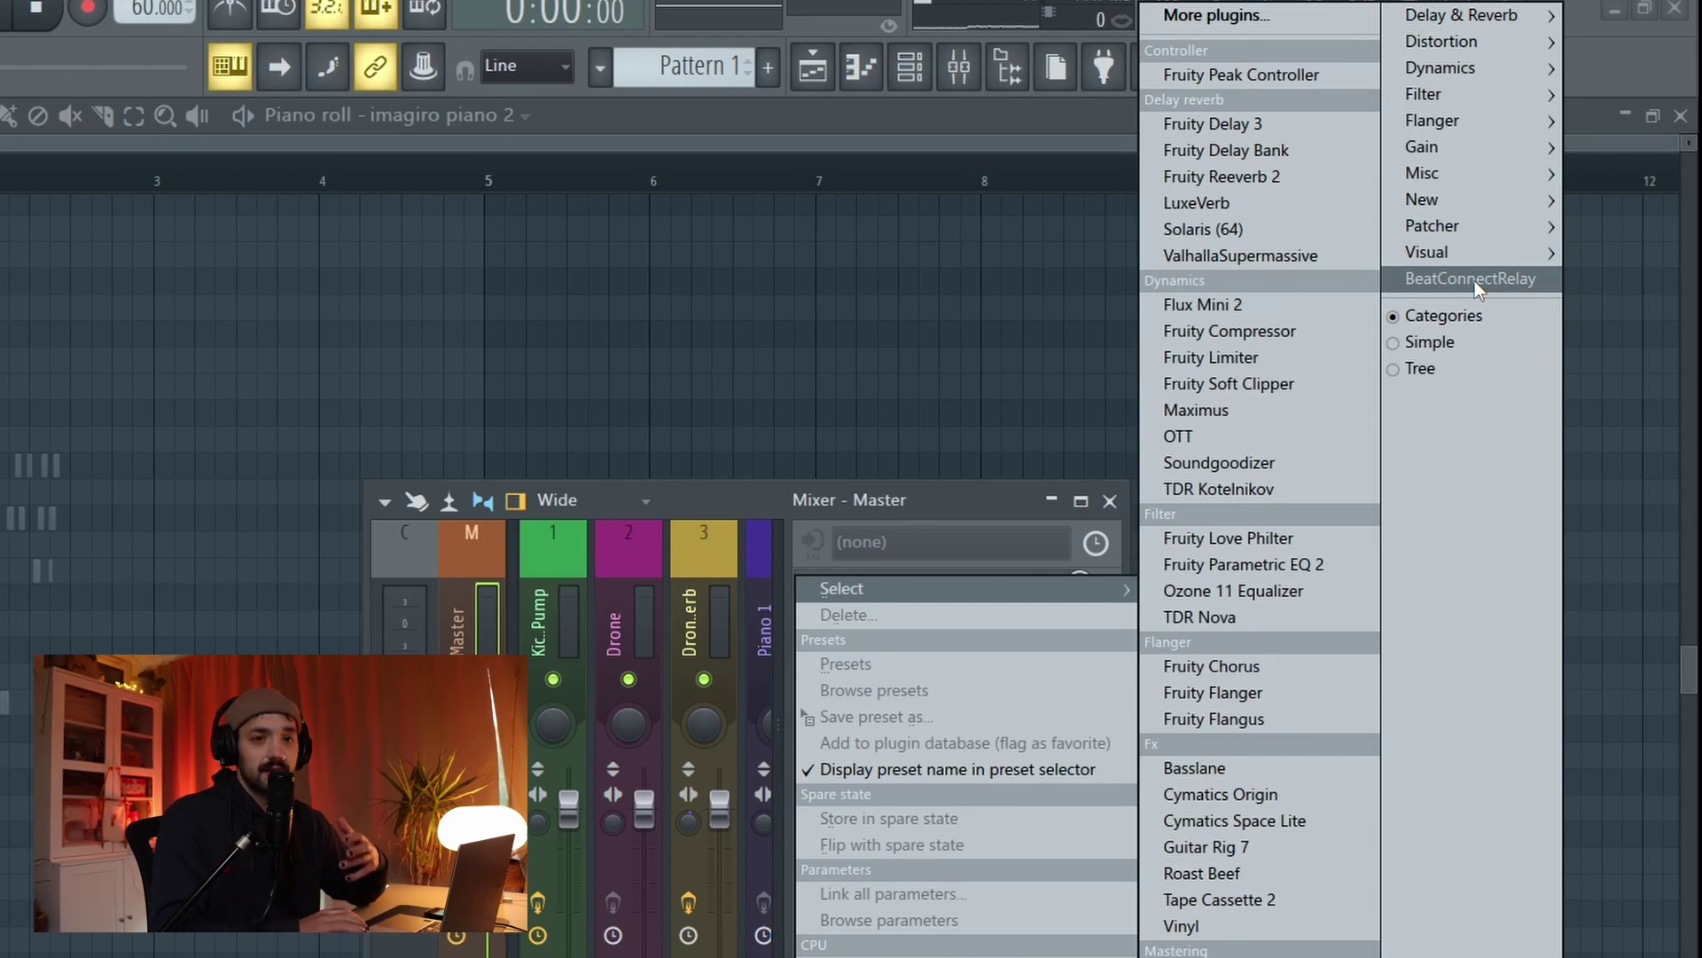
{"action": "left_click", "coordinate": [690, 488]}
{"action": "key", "text": "F9"}
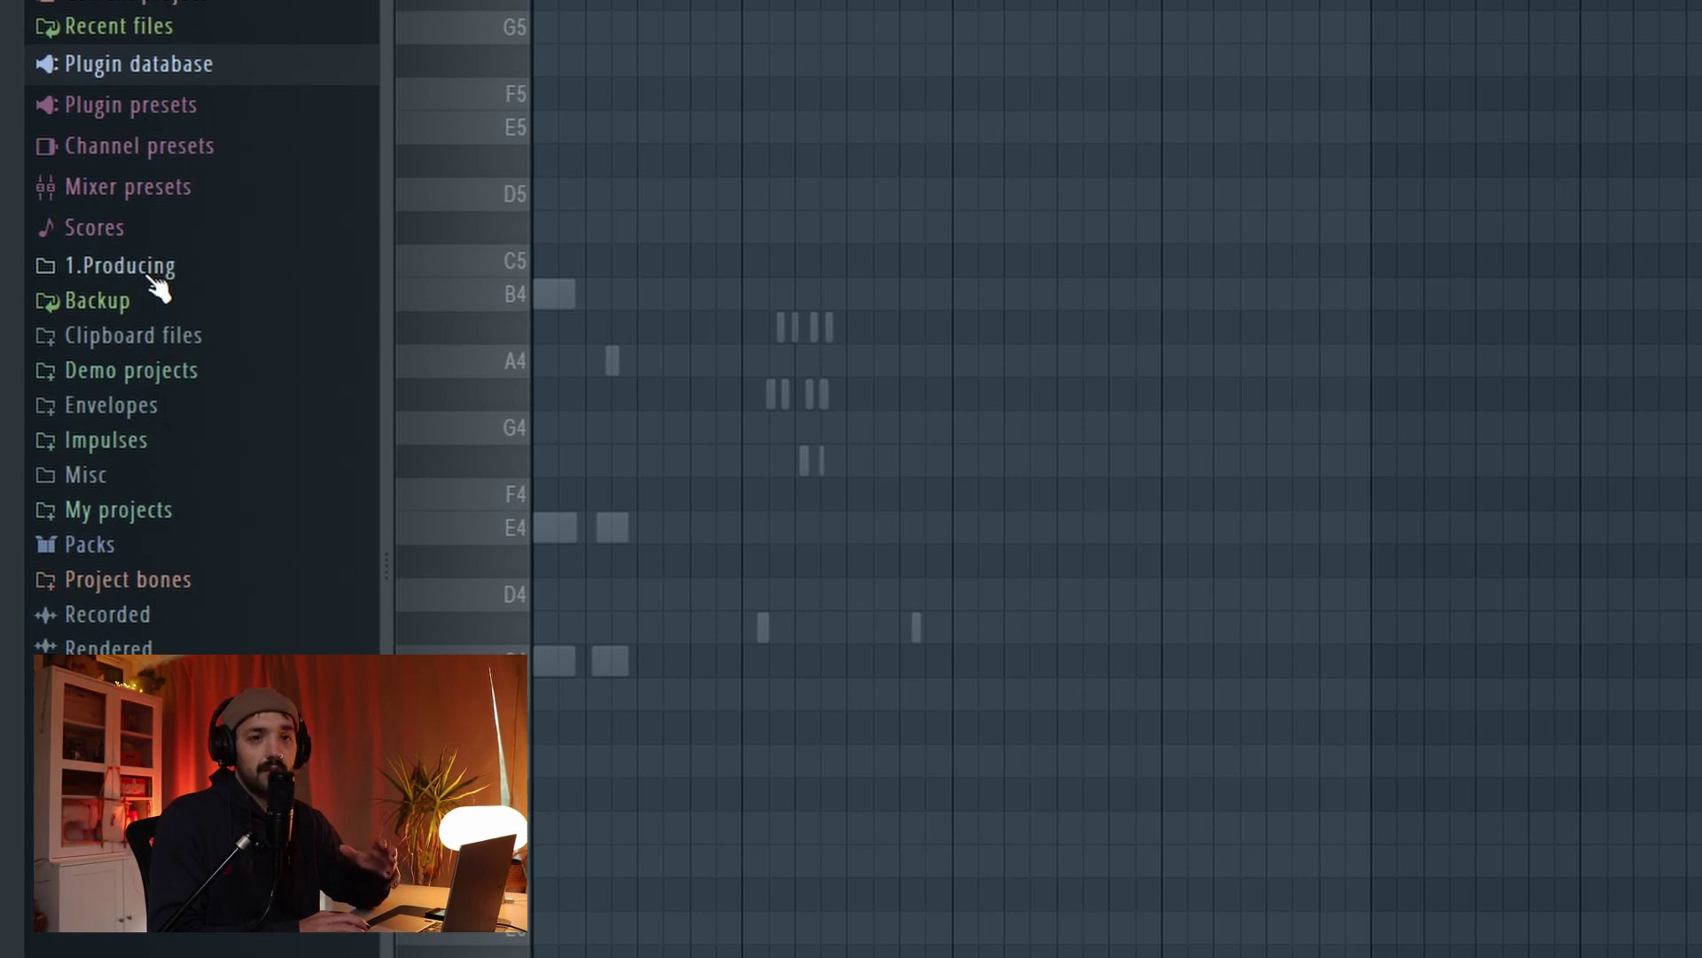
- Expand the 1.Producing folder in the browser and open it in File Explorer
{"action": "left_click", "coordinate": [124, 266]}
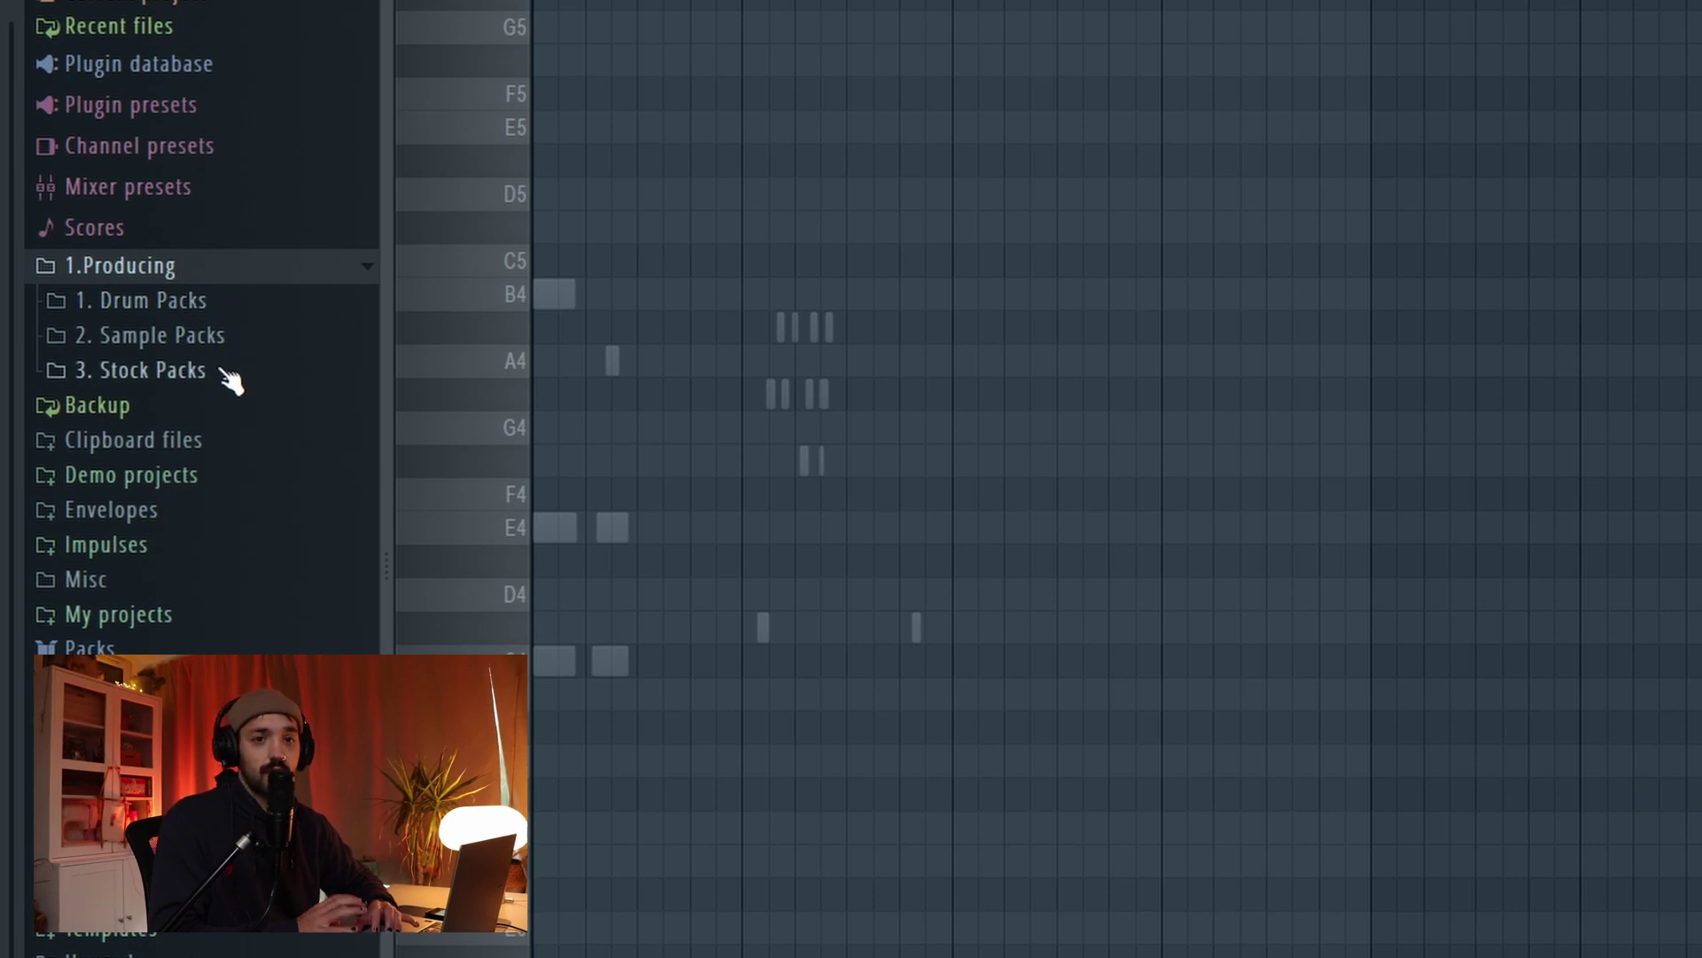
{"action": "right_click", "coordinate": [191, 347]}
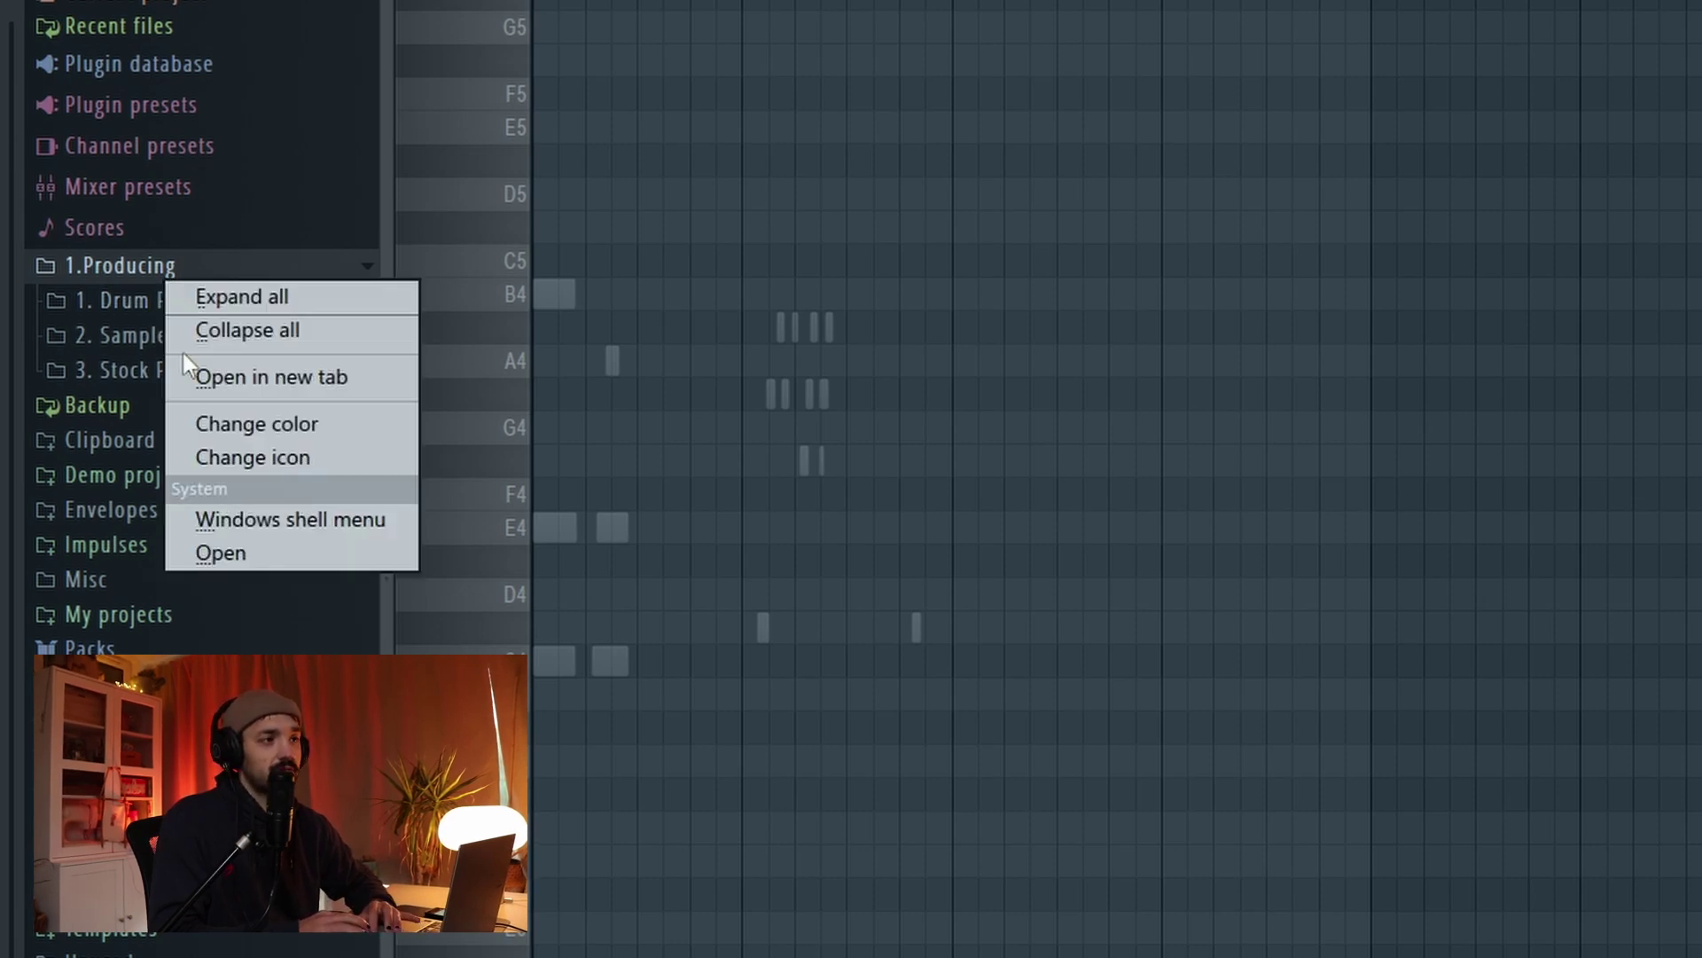
{"action": "left_click", "coordinate": [222, 552]}
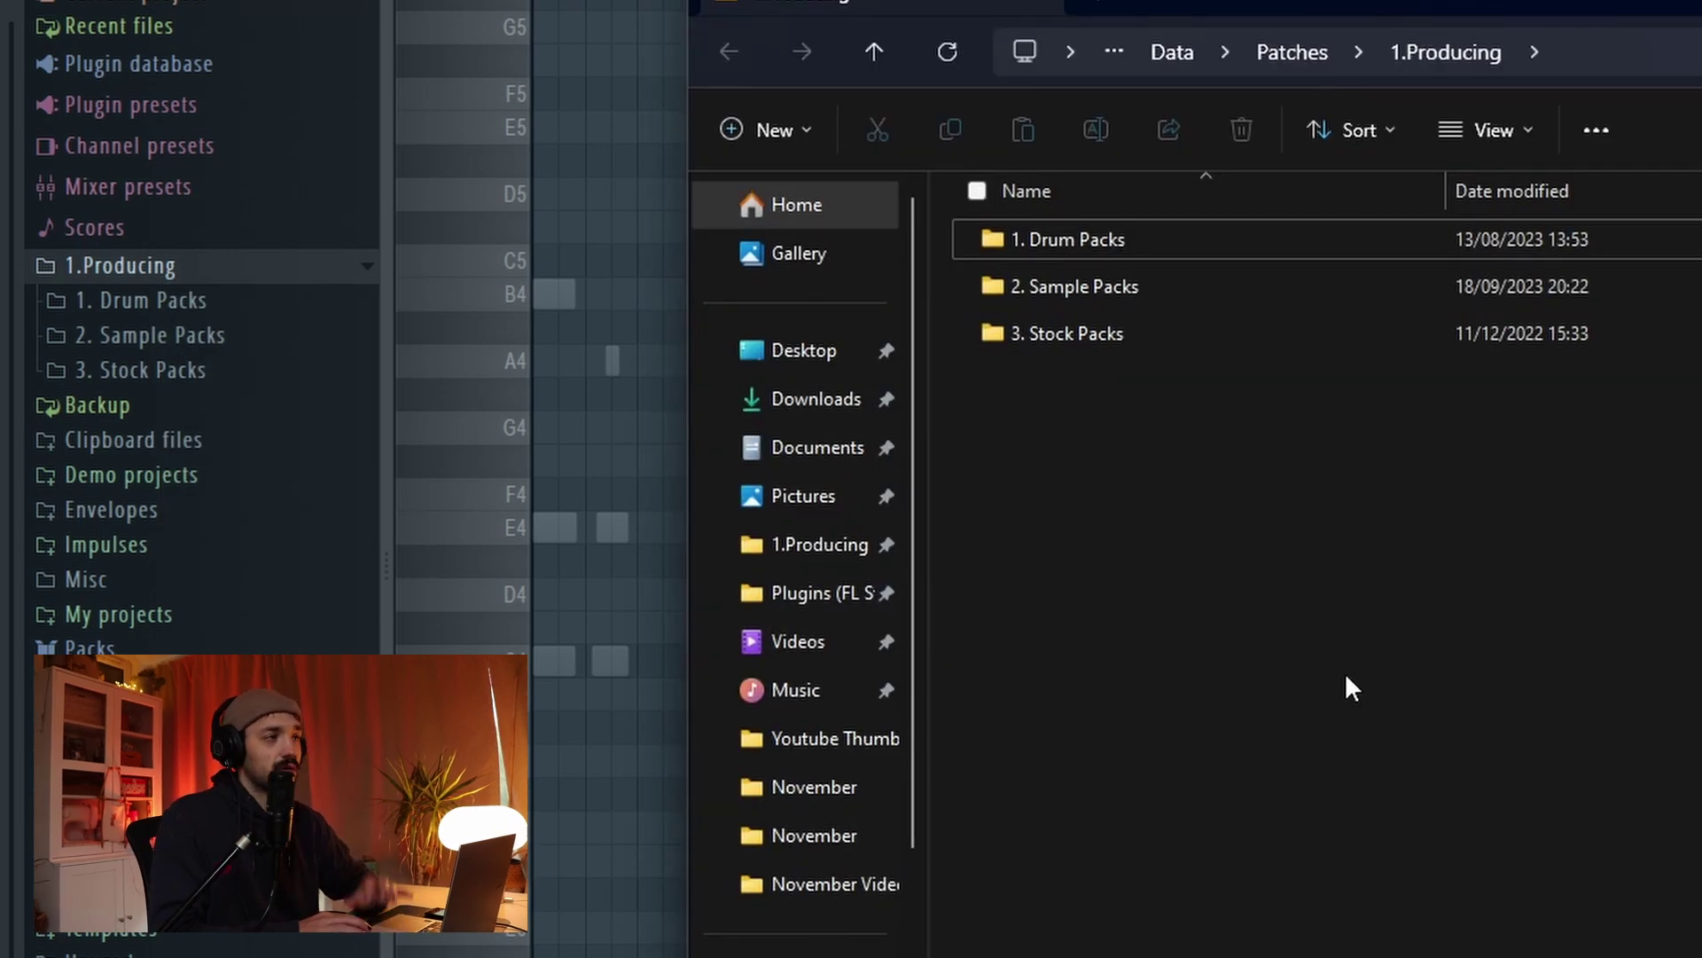
- Browse the 1. Drum Packs, 2. Sample Packs and 3. Stock Packs subfolders of 1.Producing
{"action": "double_click", "coordinate": [1087, 241]}
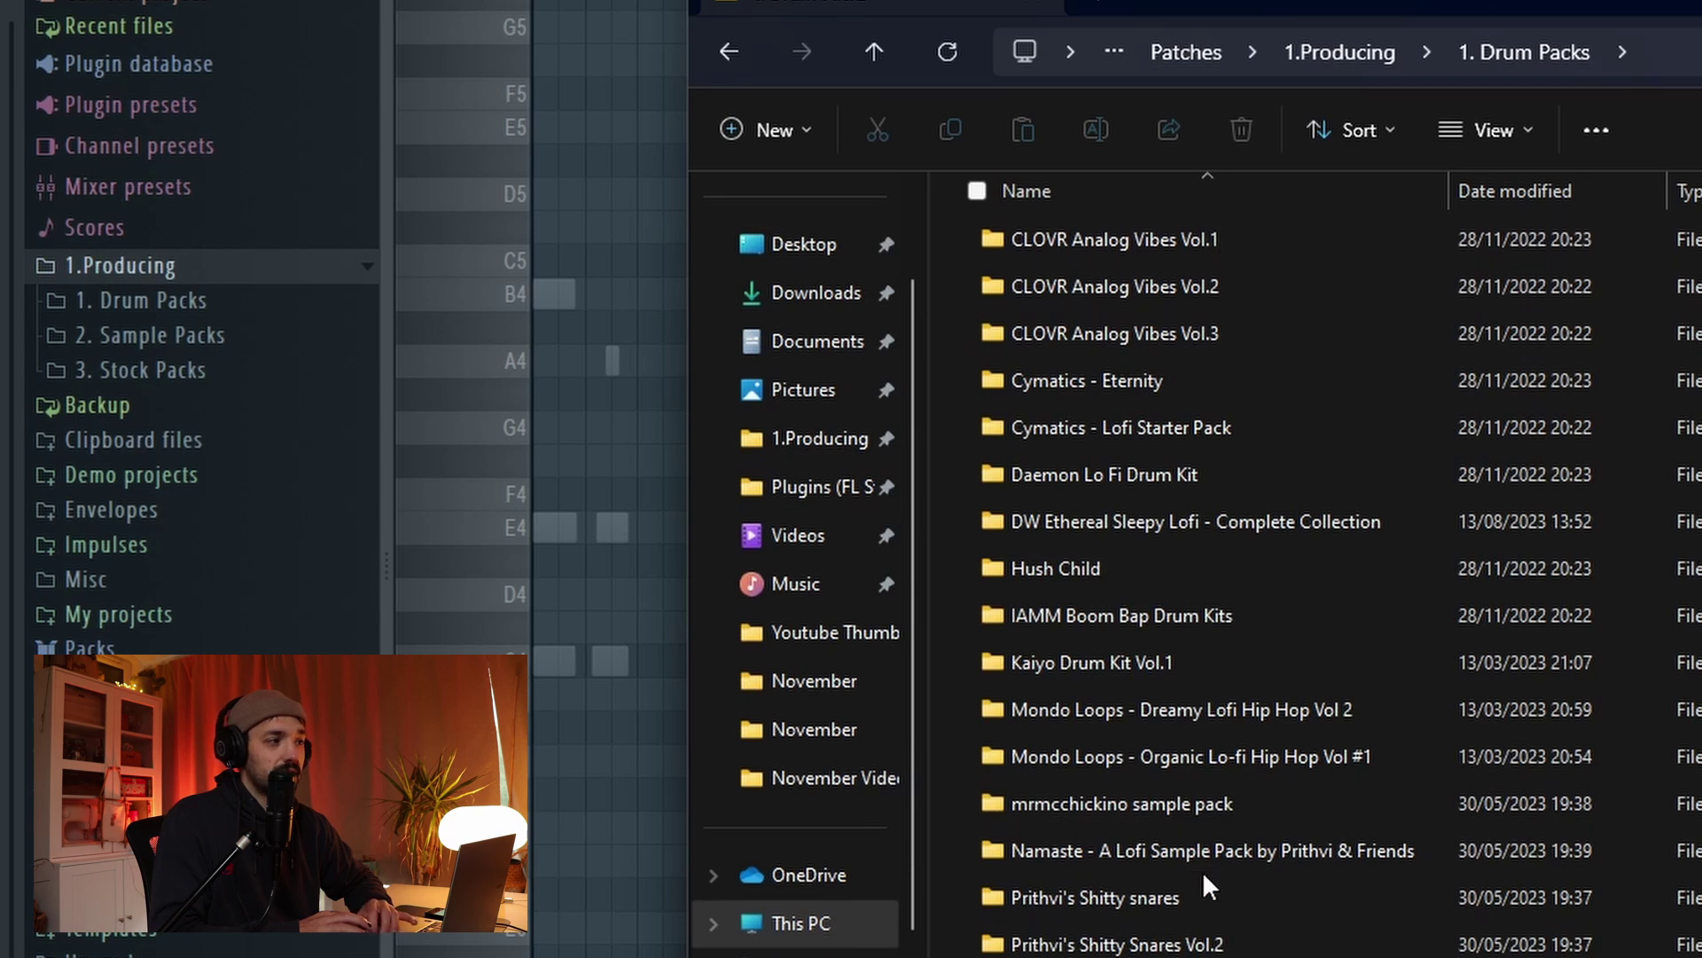
{"action": "scroll", "coordinate": [1162, 567], "scroll_direction": "down", "scroll_amount": 1}
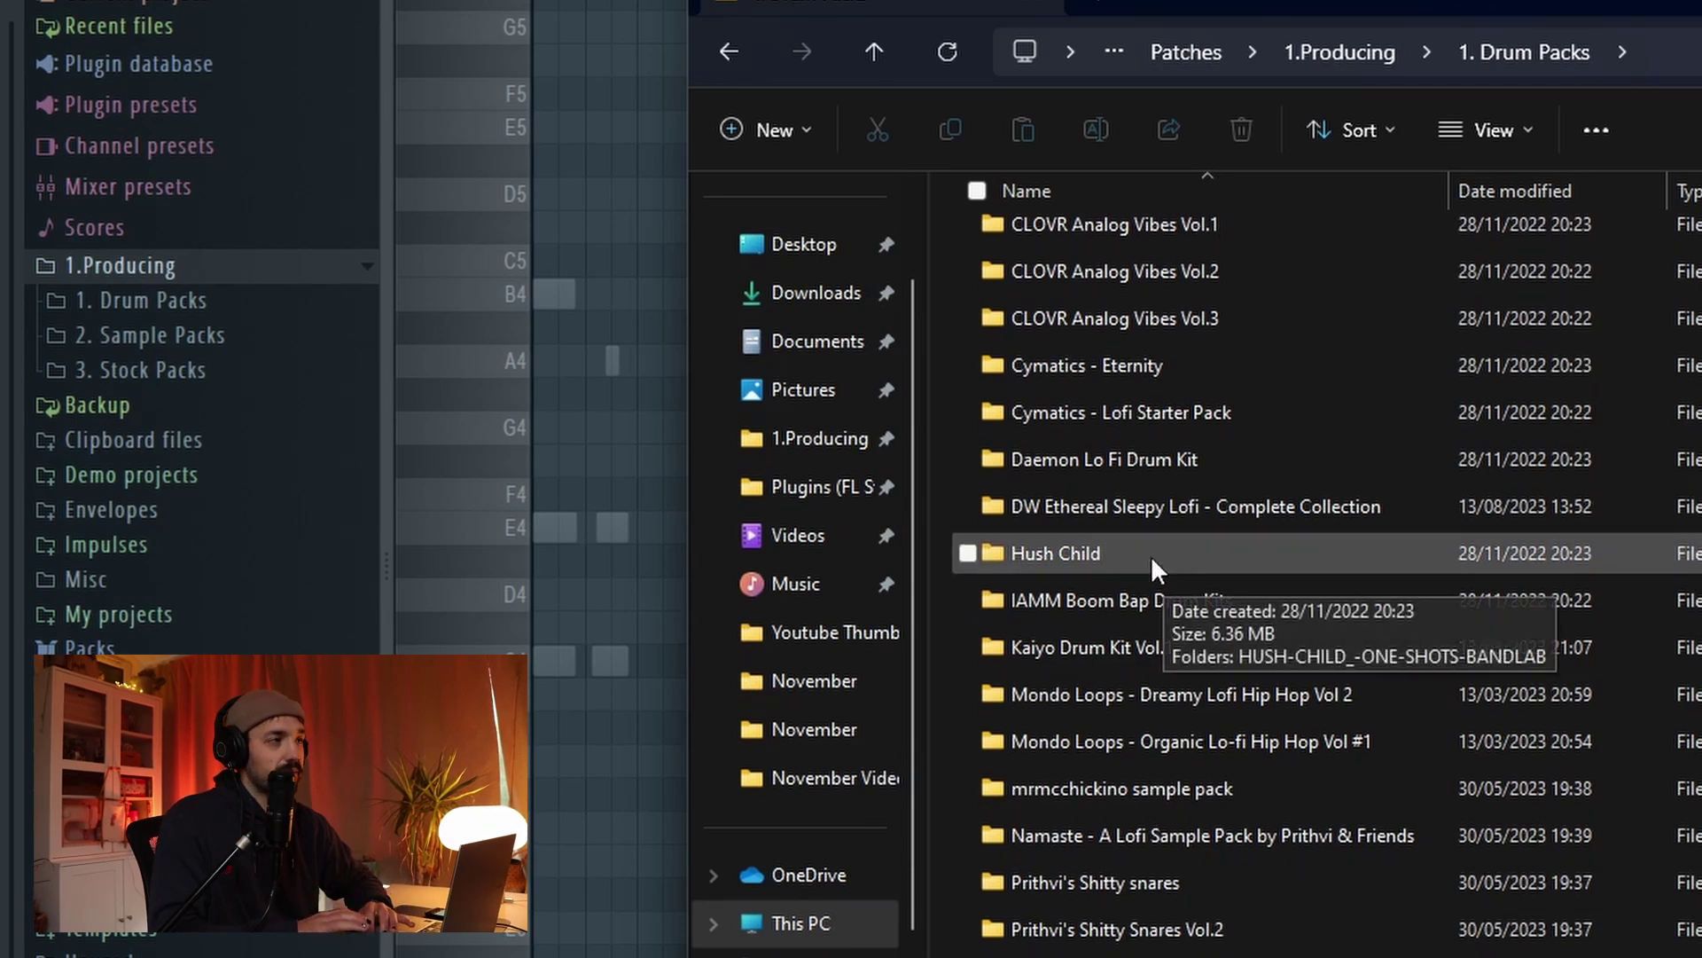
{"action": "left_click", "coordinate": [874, 51]}
{"action": "double_click", "coordinate": [1139, 288]}
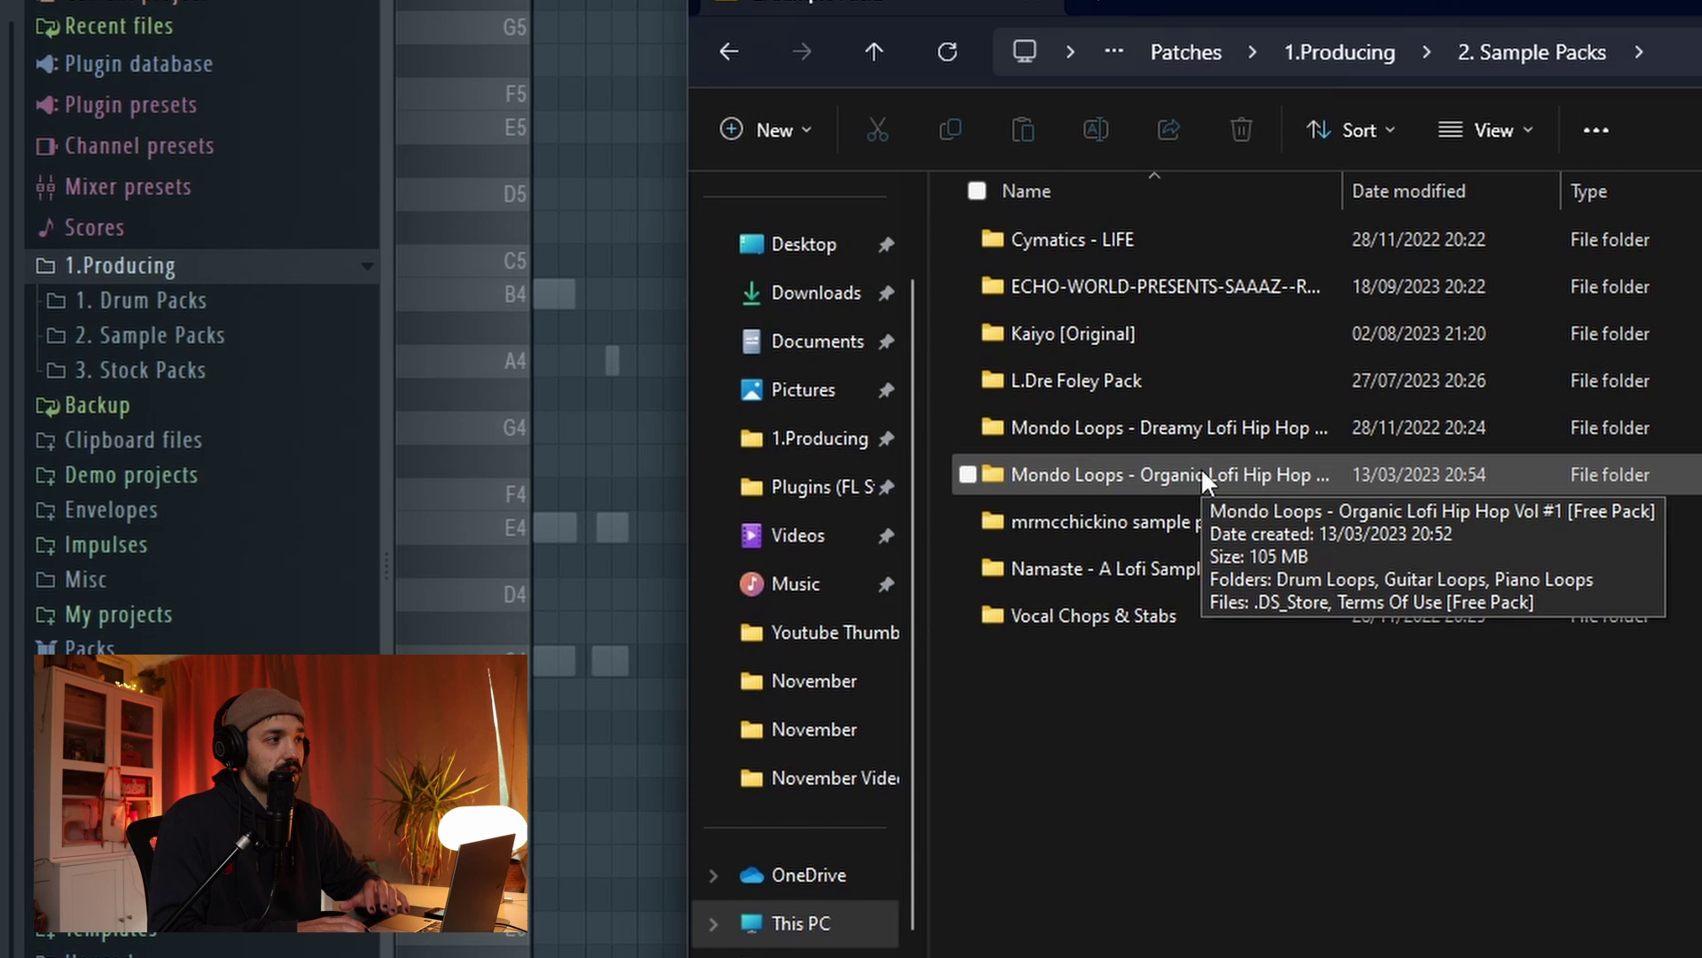
{"action": "left_click", "coordinate": [874, 54]}
{"action": "double_click", "coordinate": [1049, 330]}
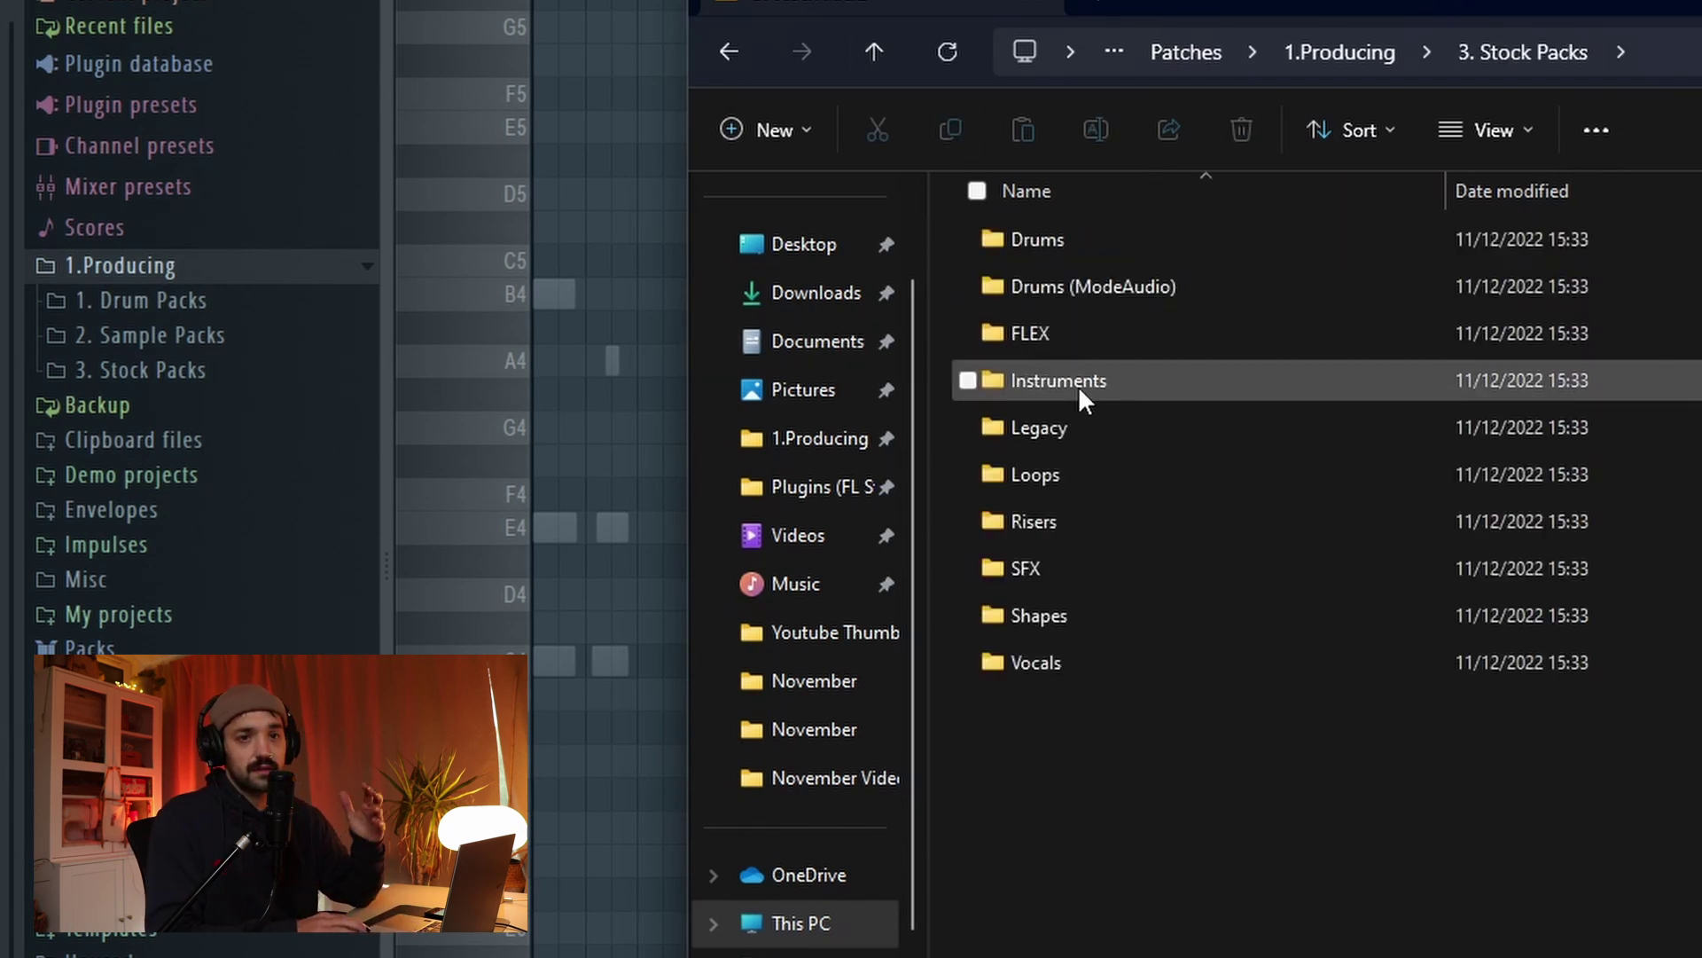
{"action": "mouse_move", "coordinate": [1078, 386]}
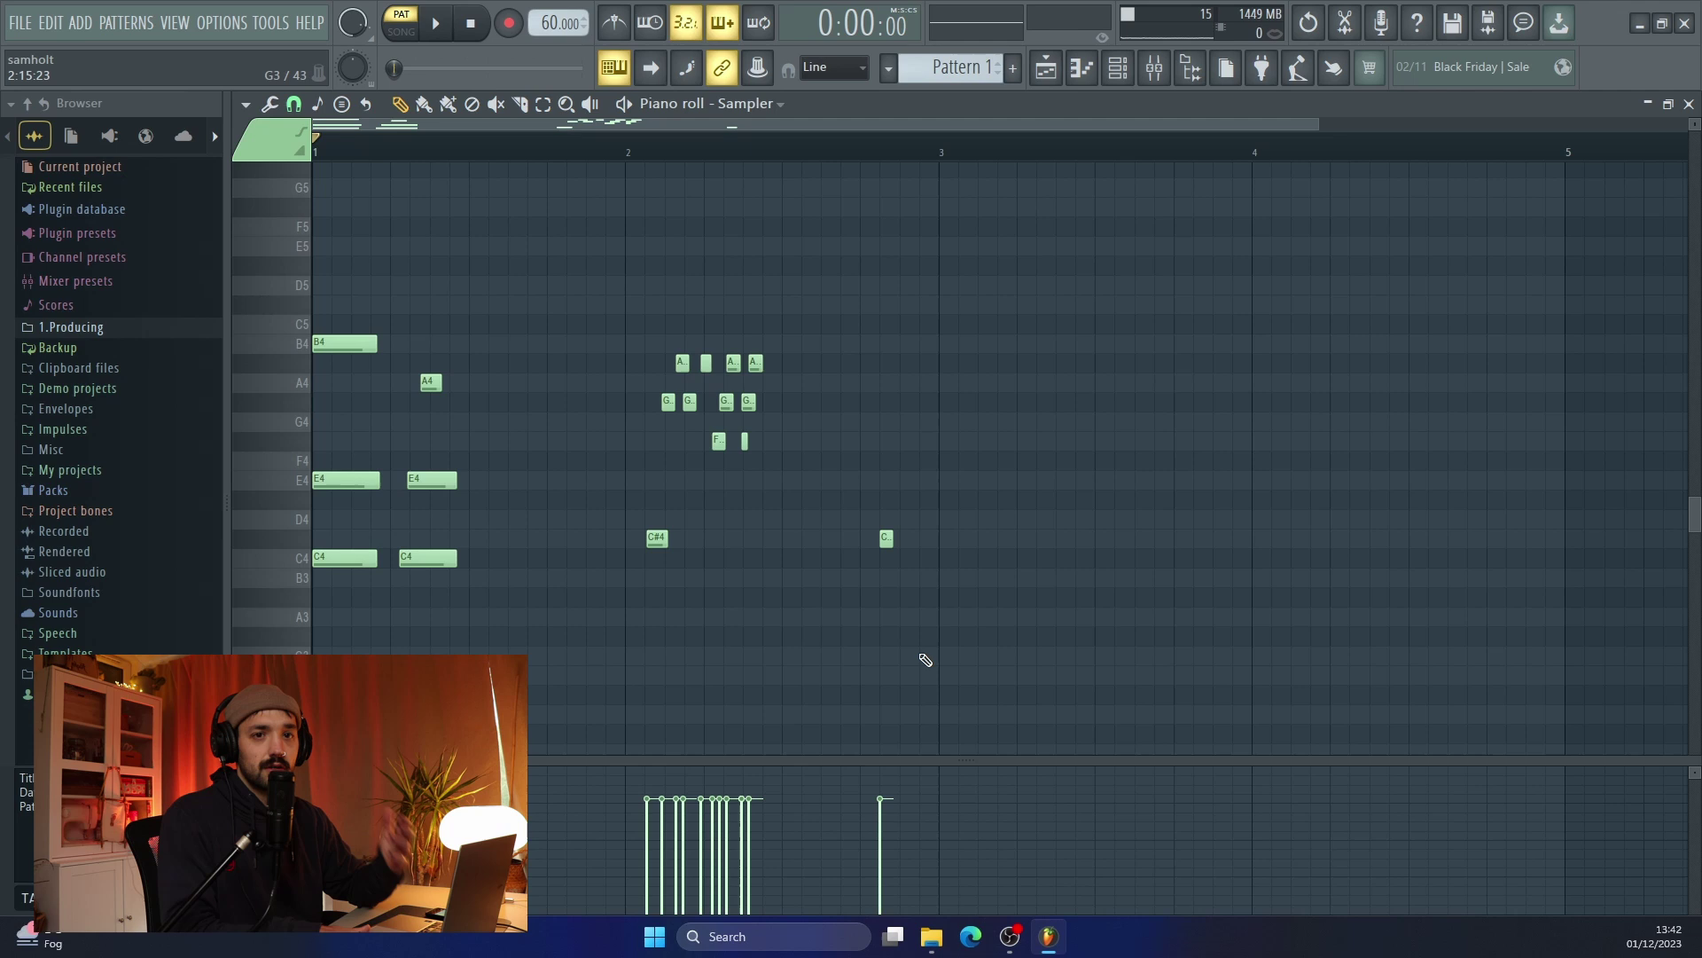
- Duplicate the Sampler's notes twice with Ctrl+A and Ctrl+B, then open the randomizer with Alt+R
{"action": "key", "text": "ctrl+a"}
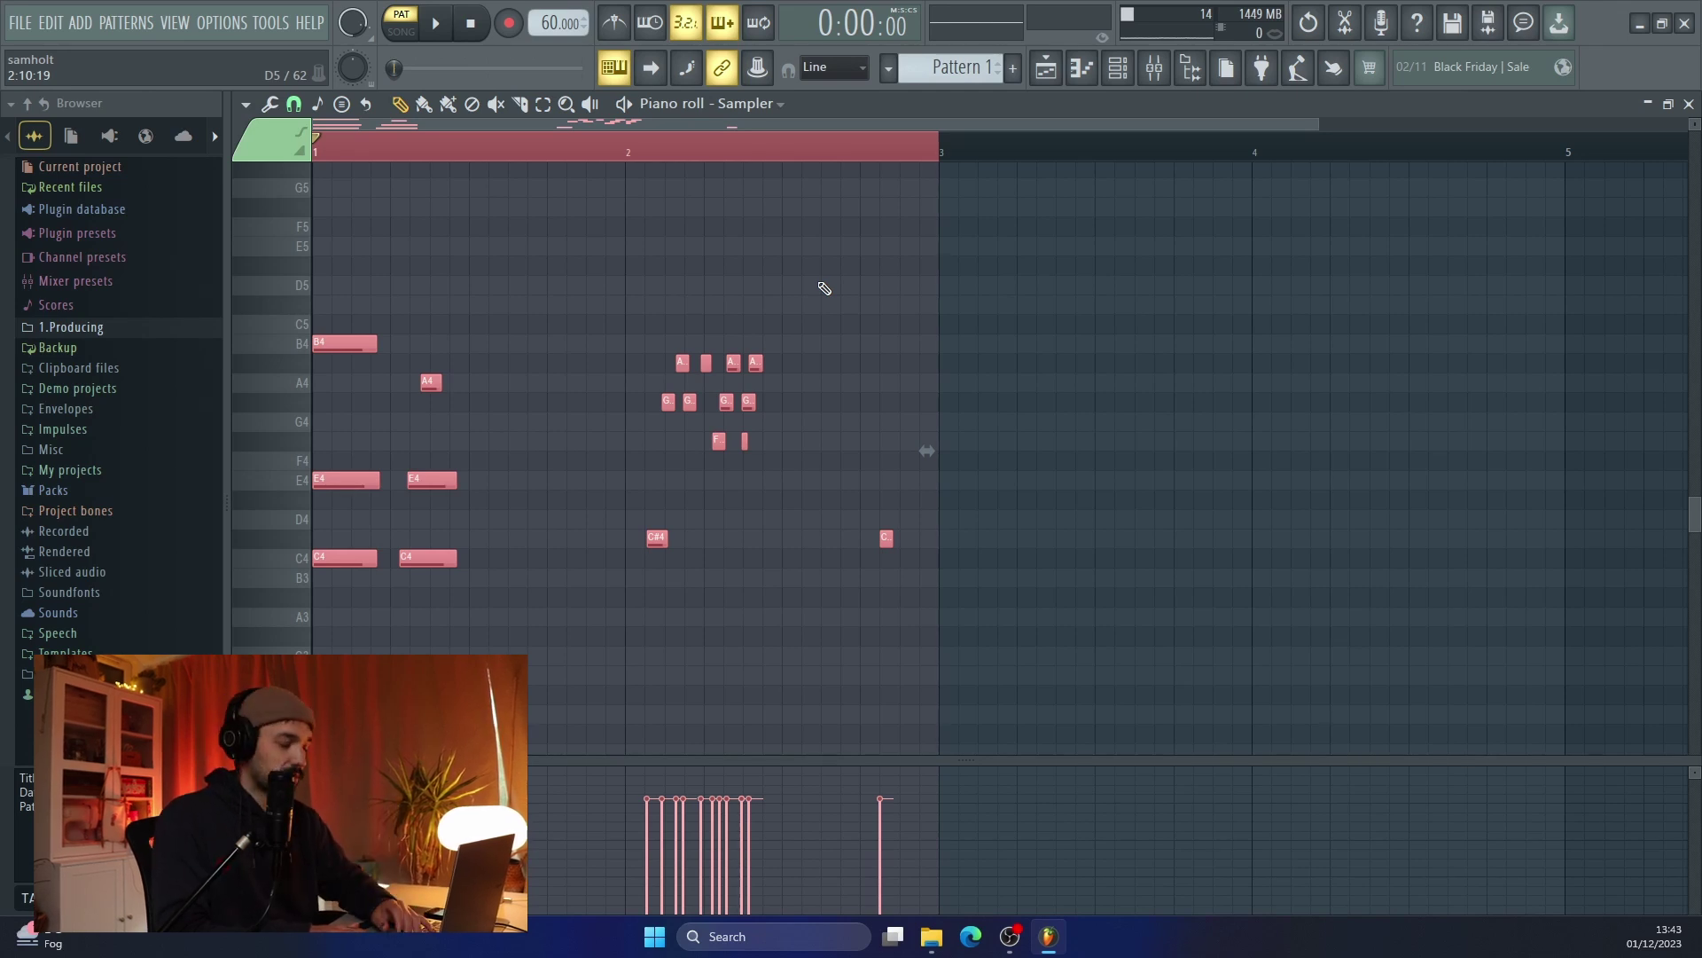
{"action": "key", "text": "ctrl+b"}
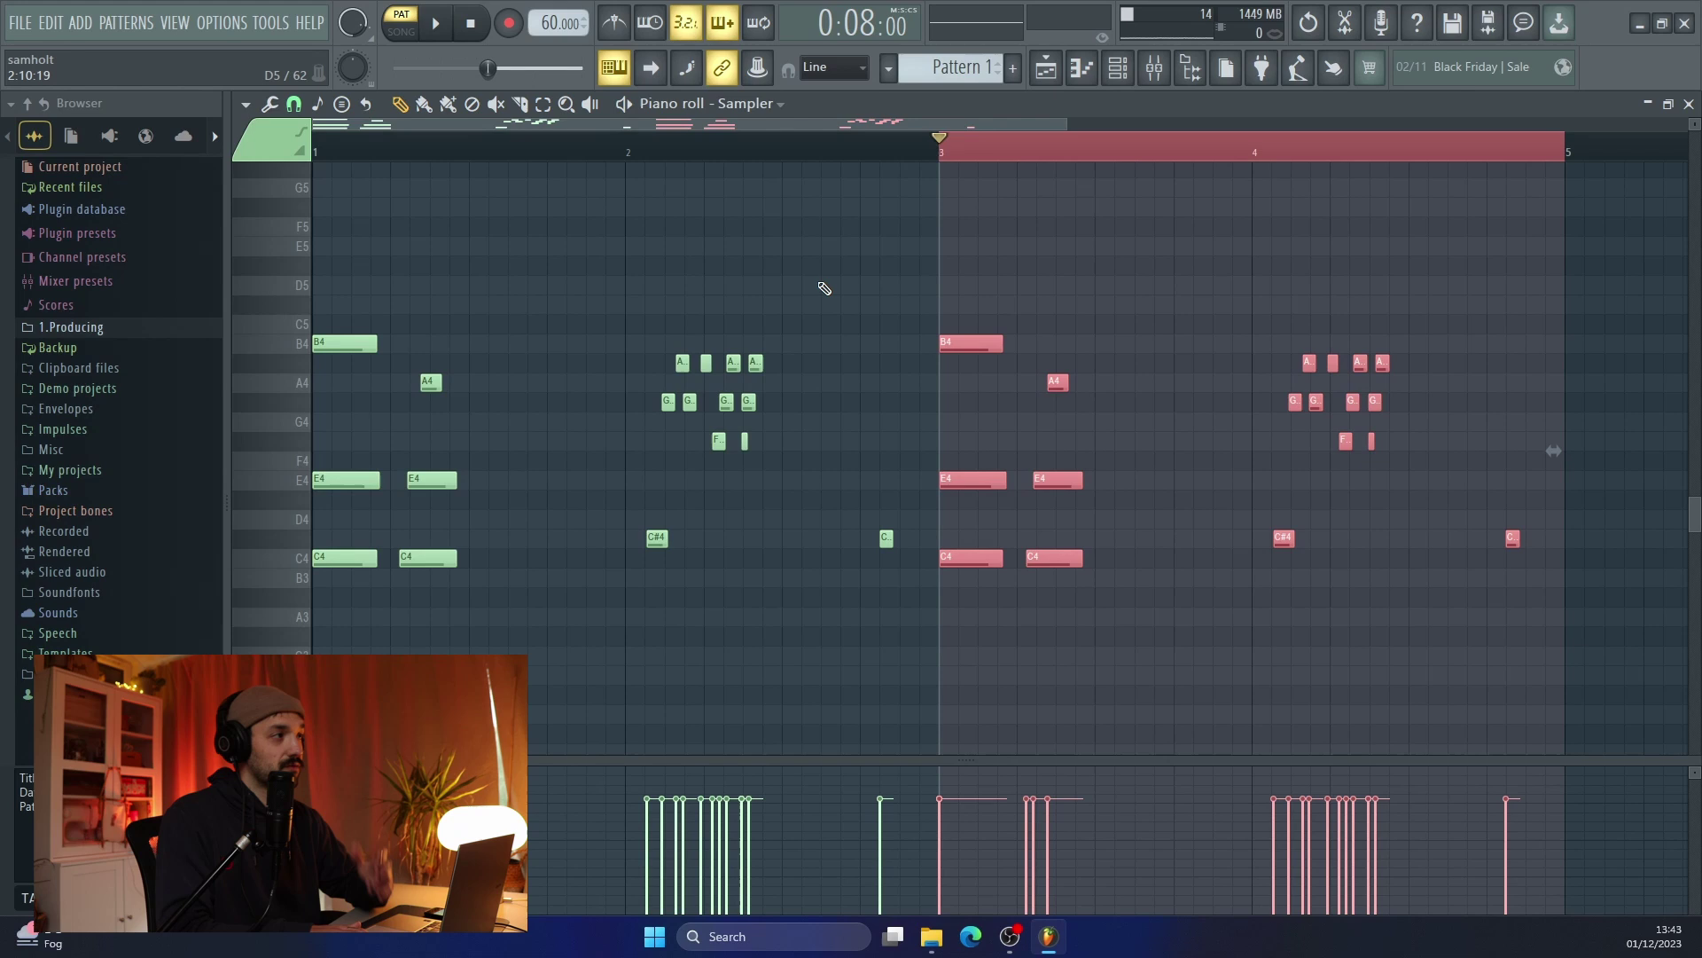
{"action": "scroll", "coordinate": [846, 353], "scroll_direction": "down", "scroll_amount": 2}
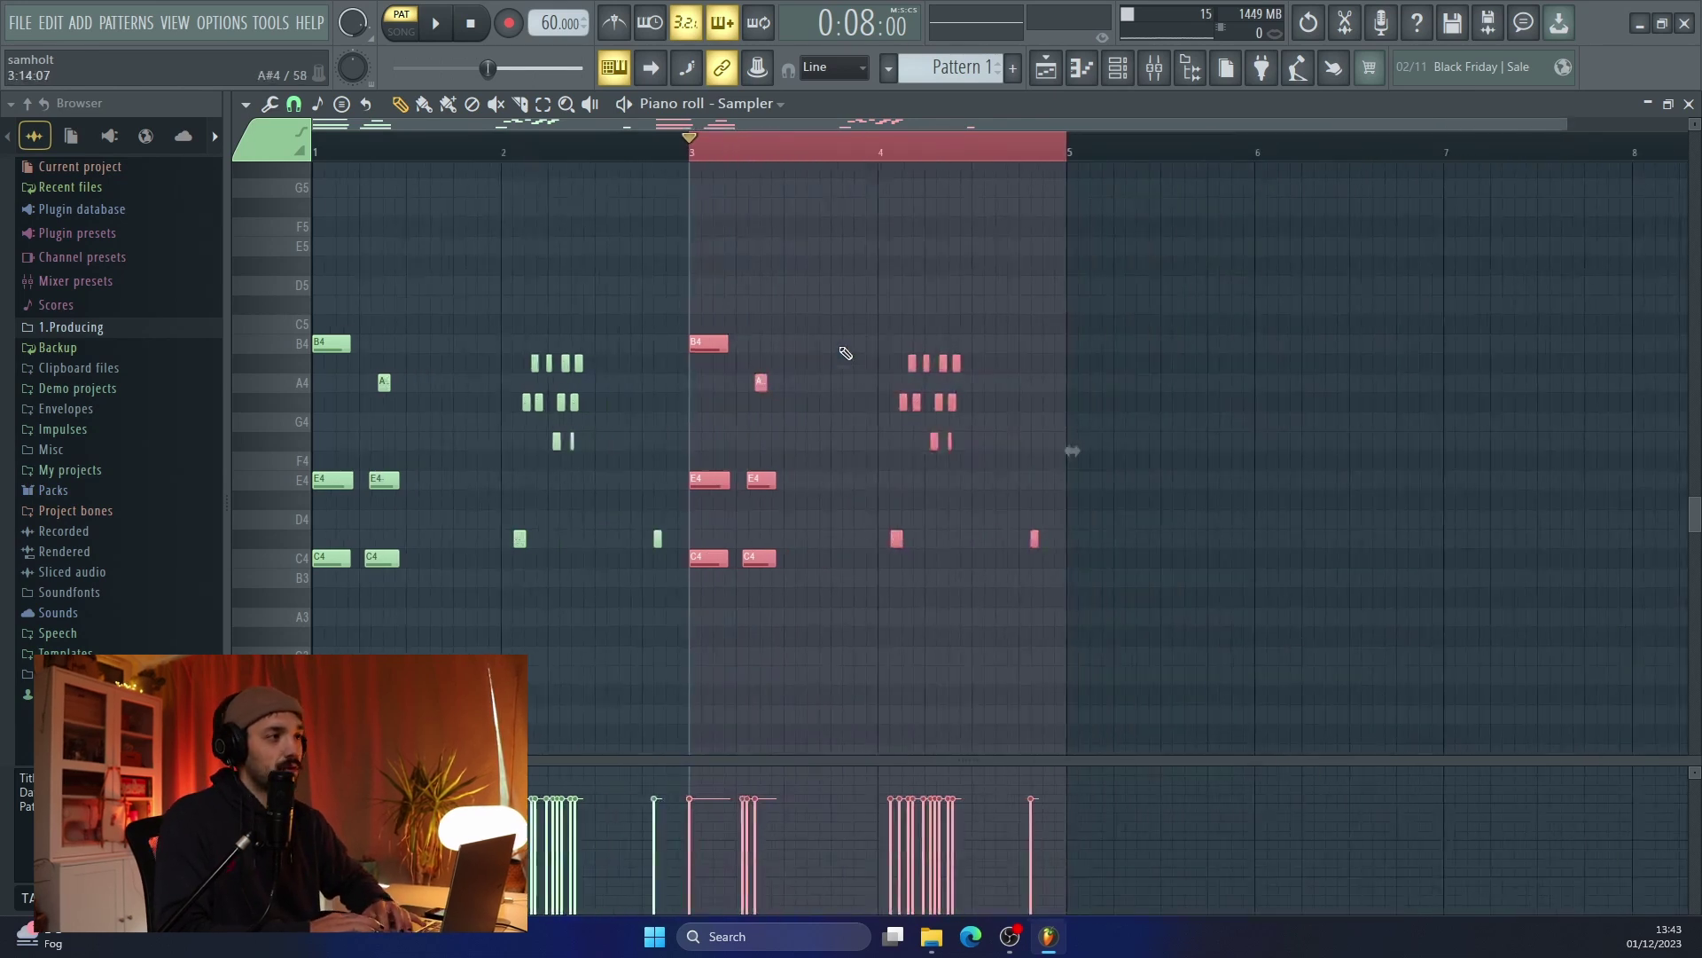
{"action": "key", "text": "ctrl+a"}
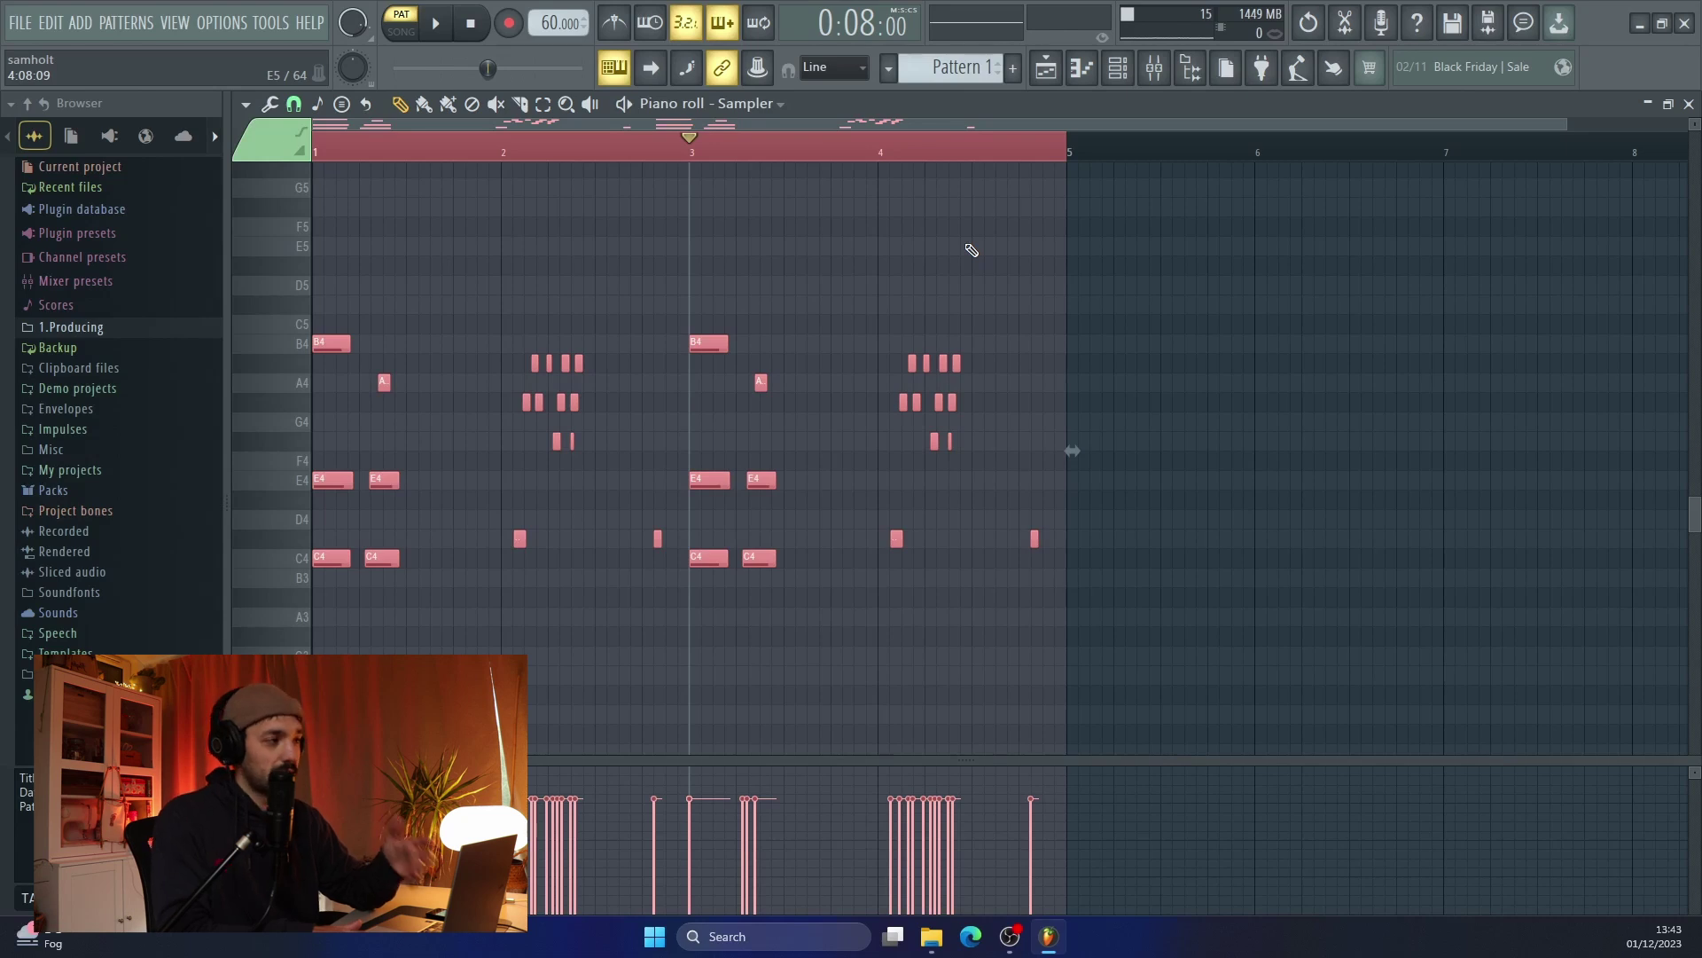
{"action": "key", "text": "ctrl+b"}
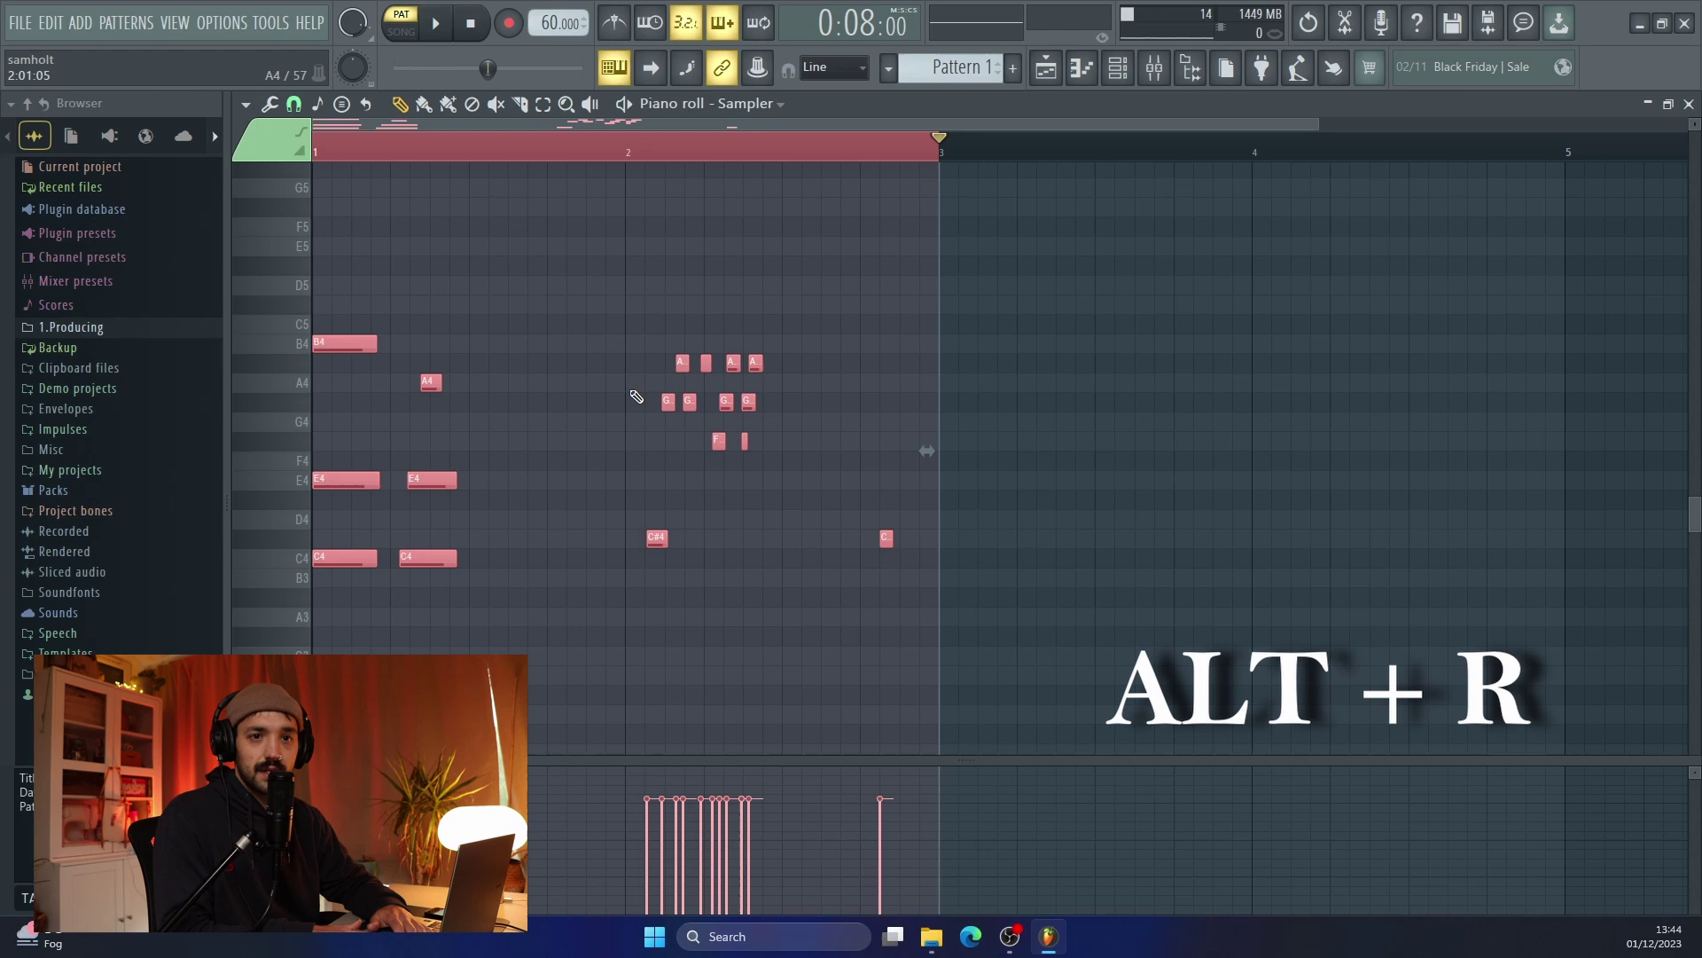
{"action": "key", "text": "alt+r"}
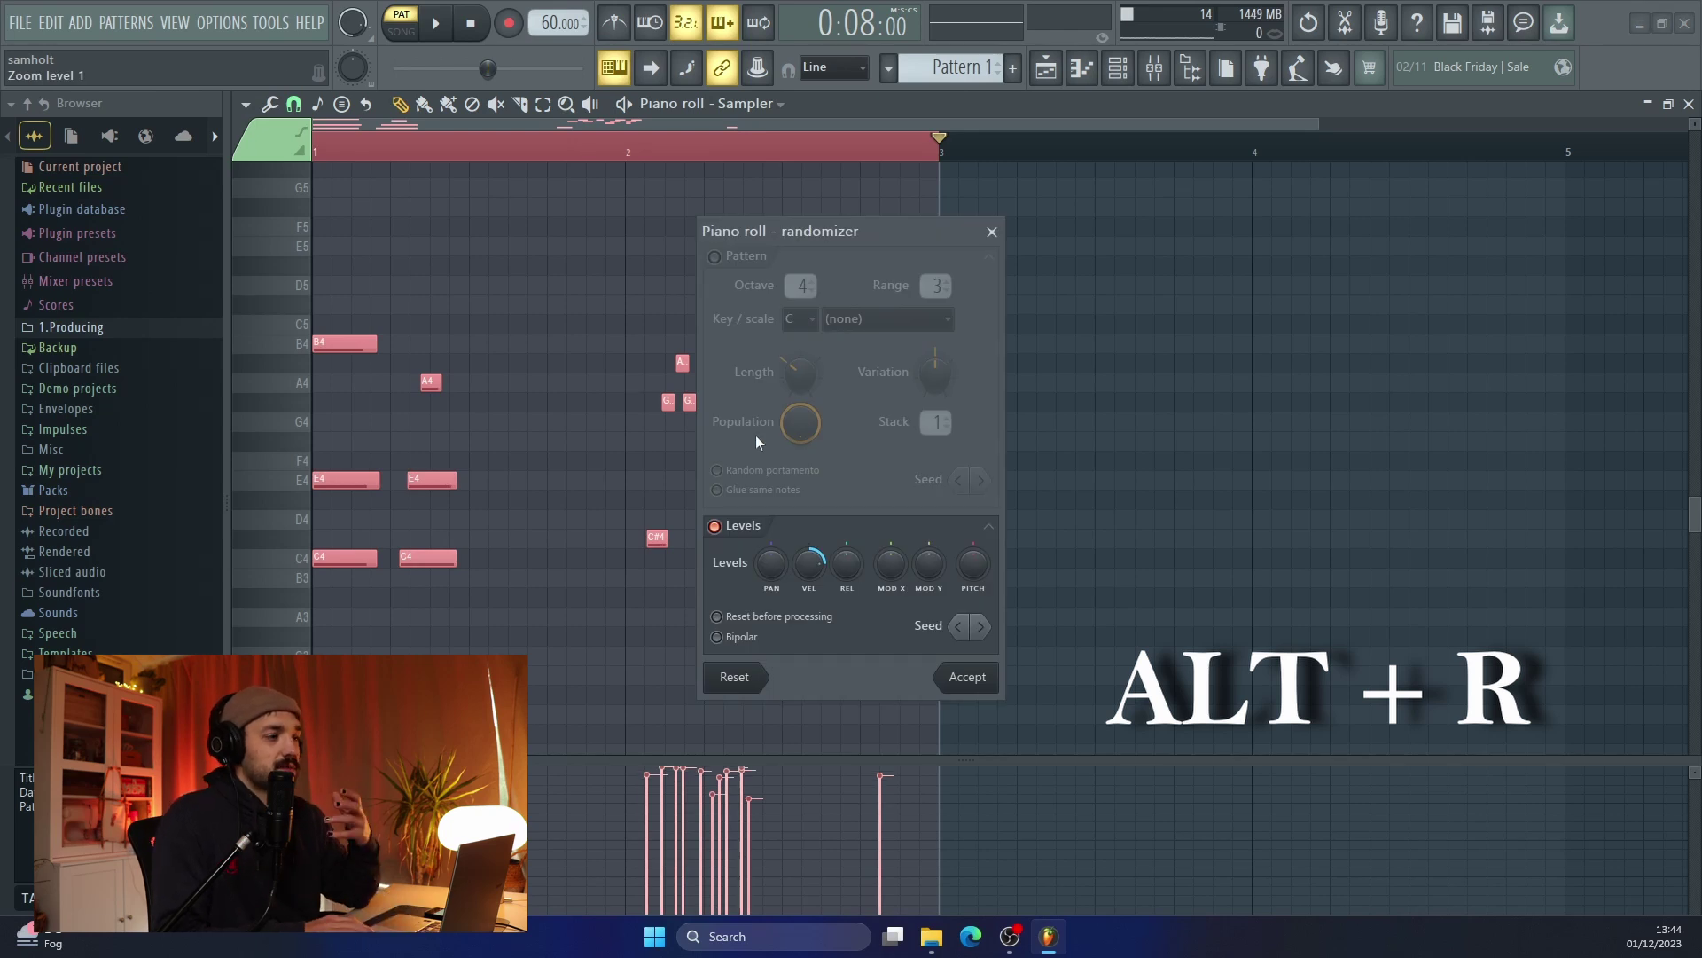
- Set the randomizer's velocity amount to -60% and turn on random Pattern note generation
{"action": "mouse_move", "coordinate": [808, 562]}
{"action": "left_mouse_down"}
{"action": "mouse_move", "coordinate": [809, 602]}
{"action": "mouse_move", "coordinate": [782, 572]}
{"action": "left_mouse_up"}
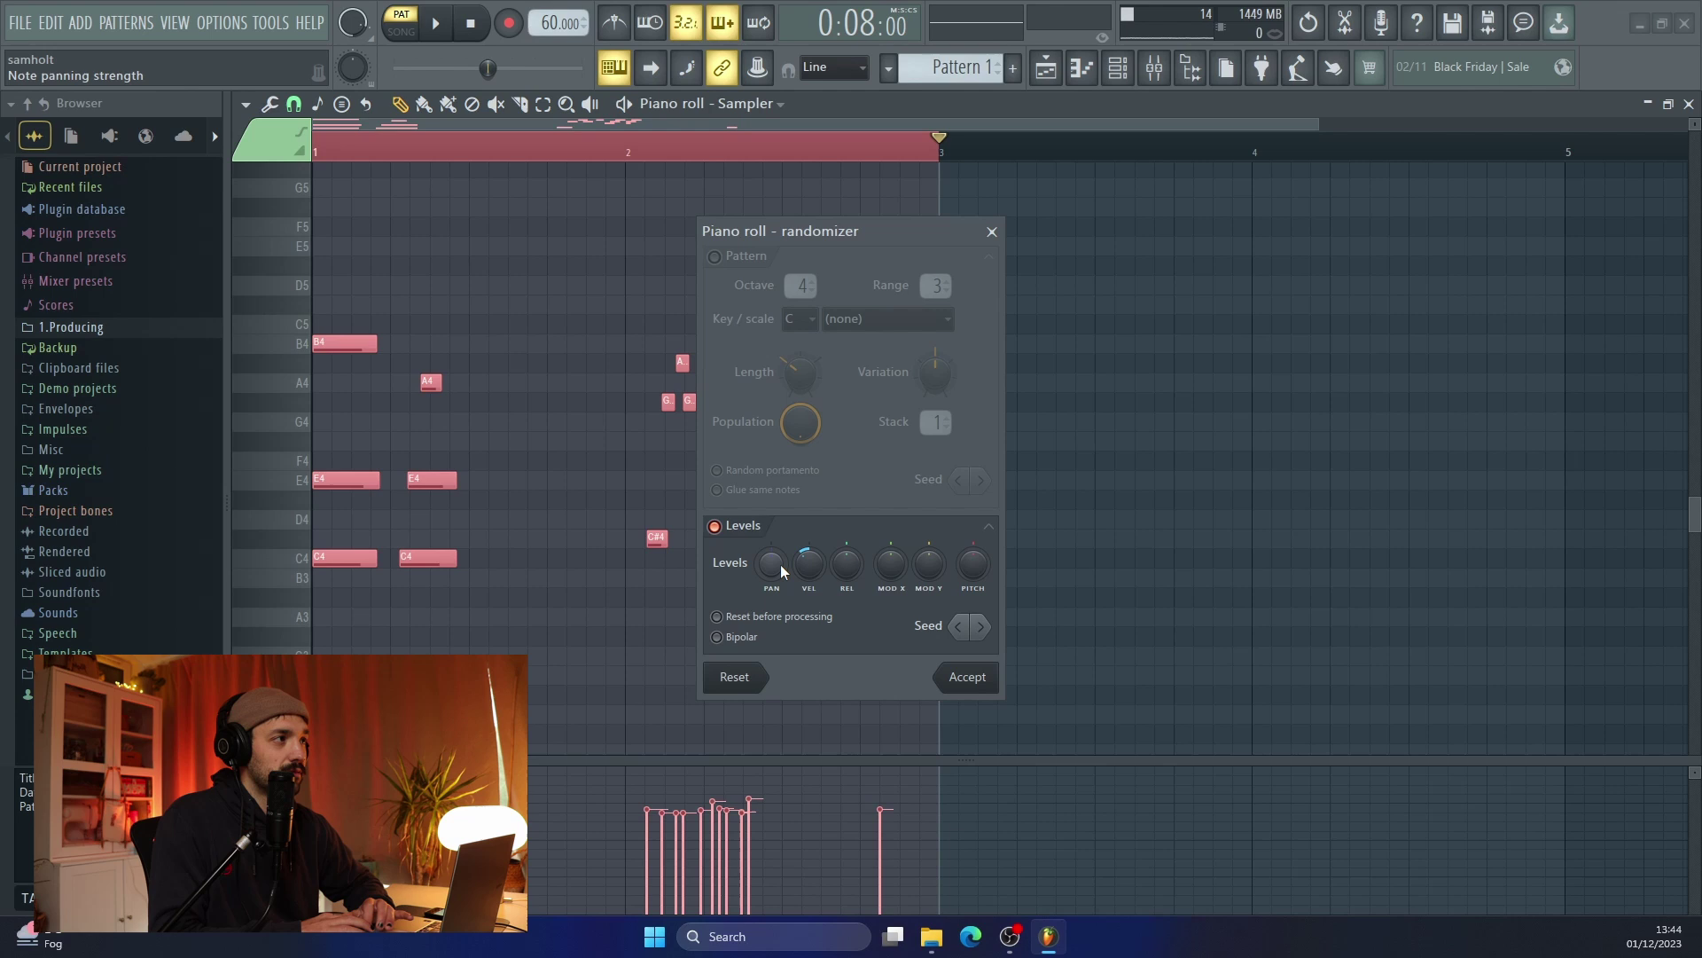
{"action": "left_click", "coordinate": [716, 257]}
{"action": "left_click_drag", "start_coordinate": [832, 236], "coordinate": [1053, 257]}
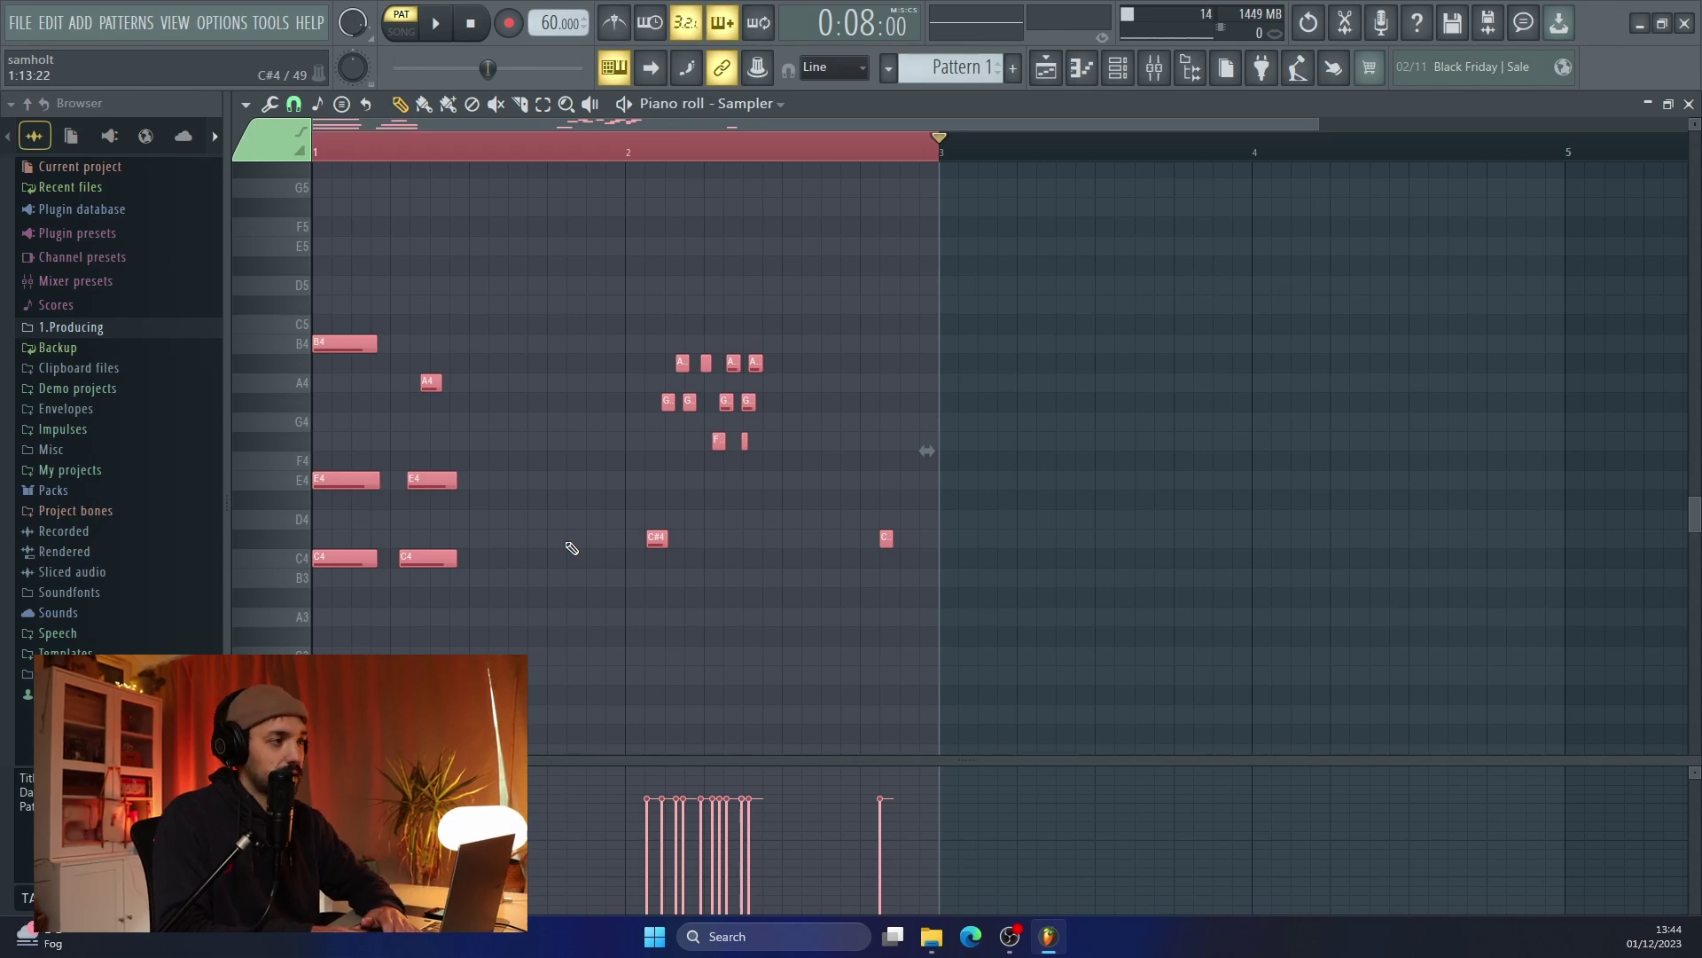
- Preview a chord strum by raising the strumizer's Start Time spread, then close it
{"action": "key", "text": "alt+s"}
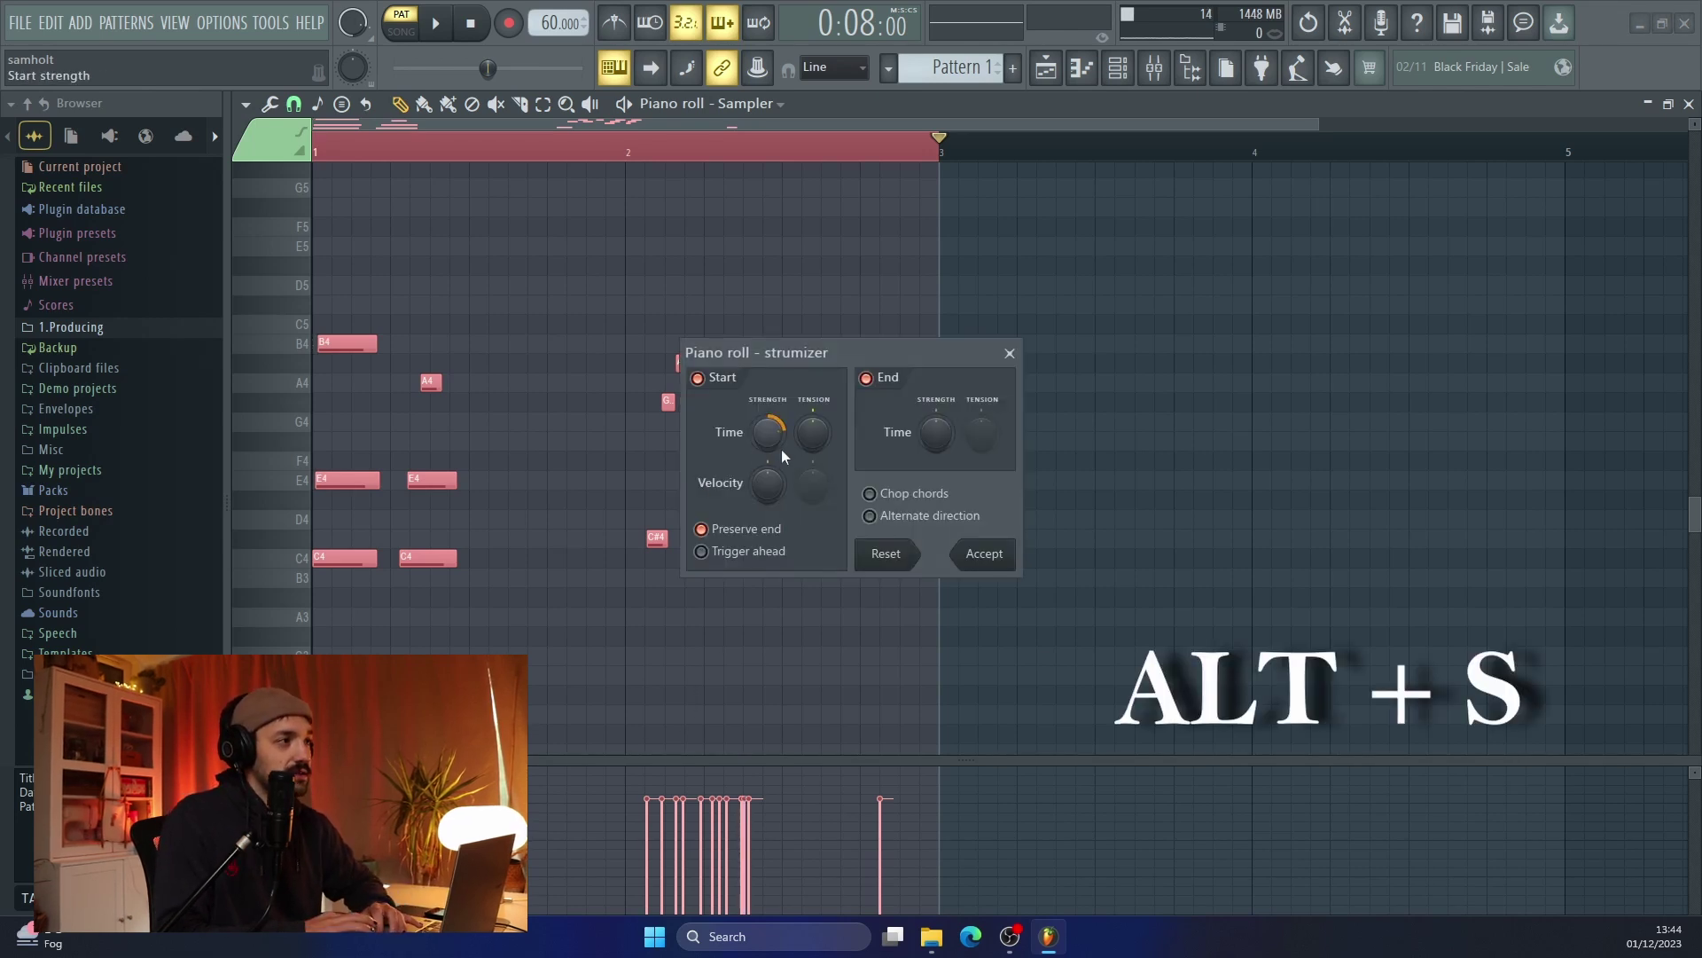
{"action": "left_click_drag", "start_coordinate": [767, 431], "coordinate": [771, 447]}
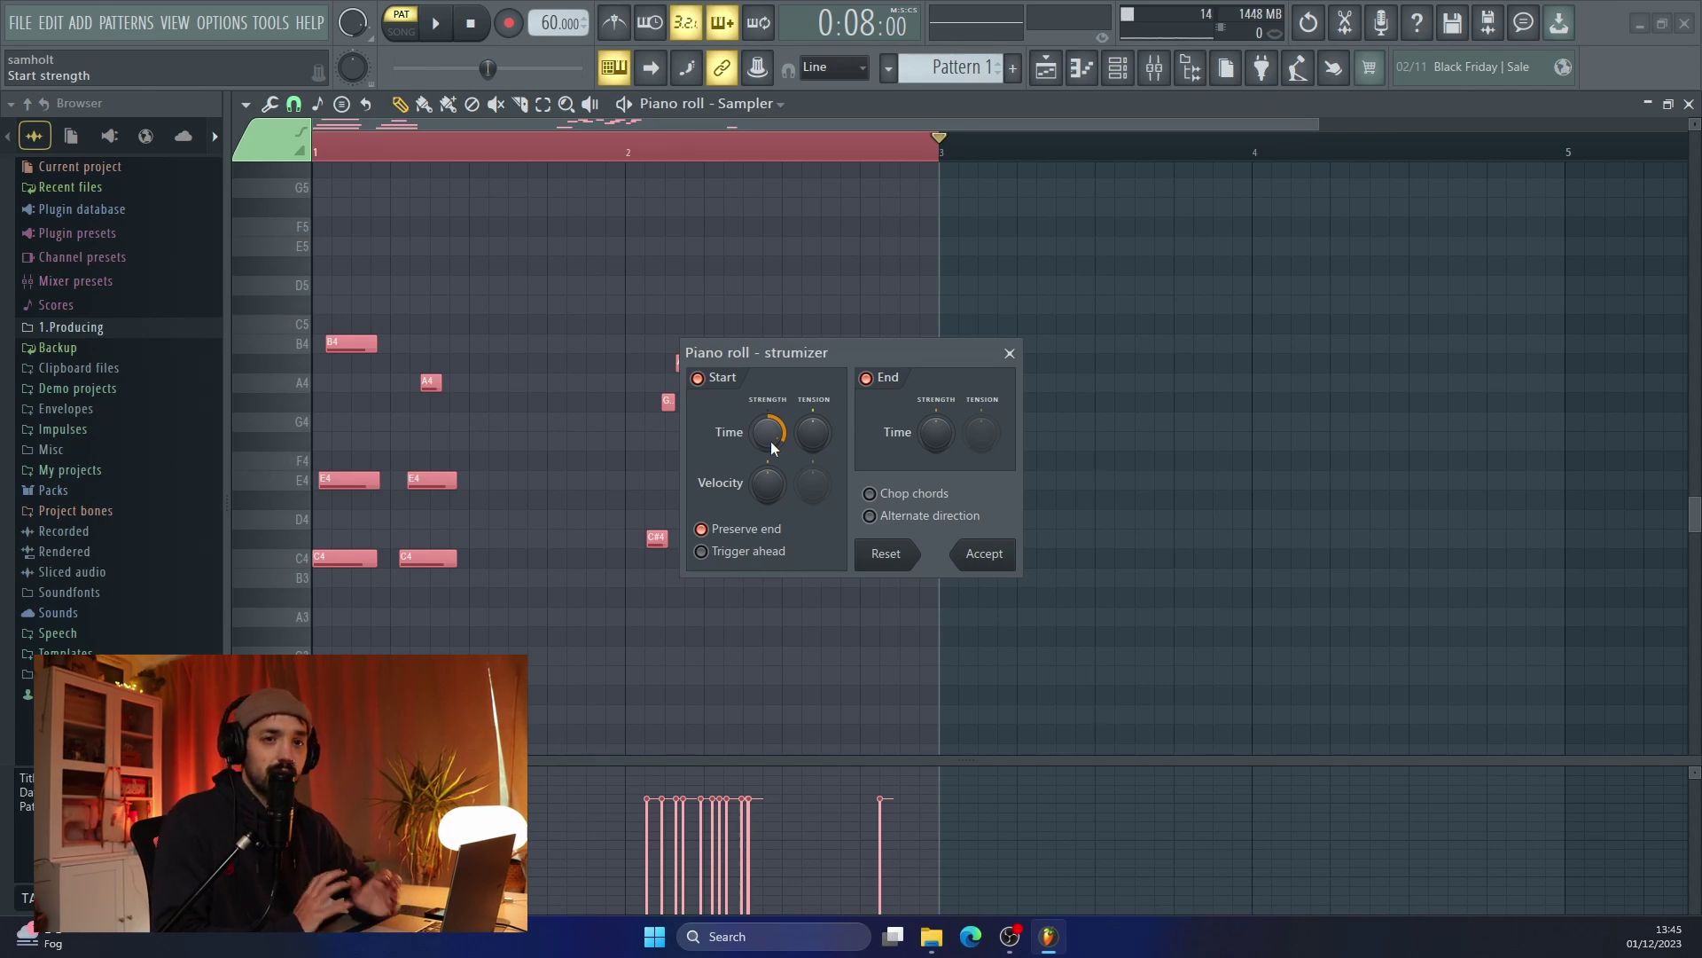
{"action": "left_click", "coordinate": [1010, 353]}
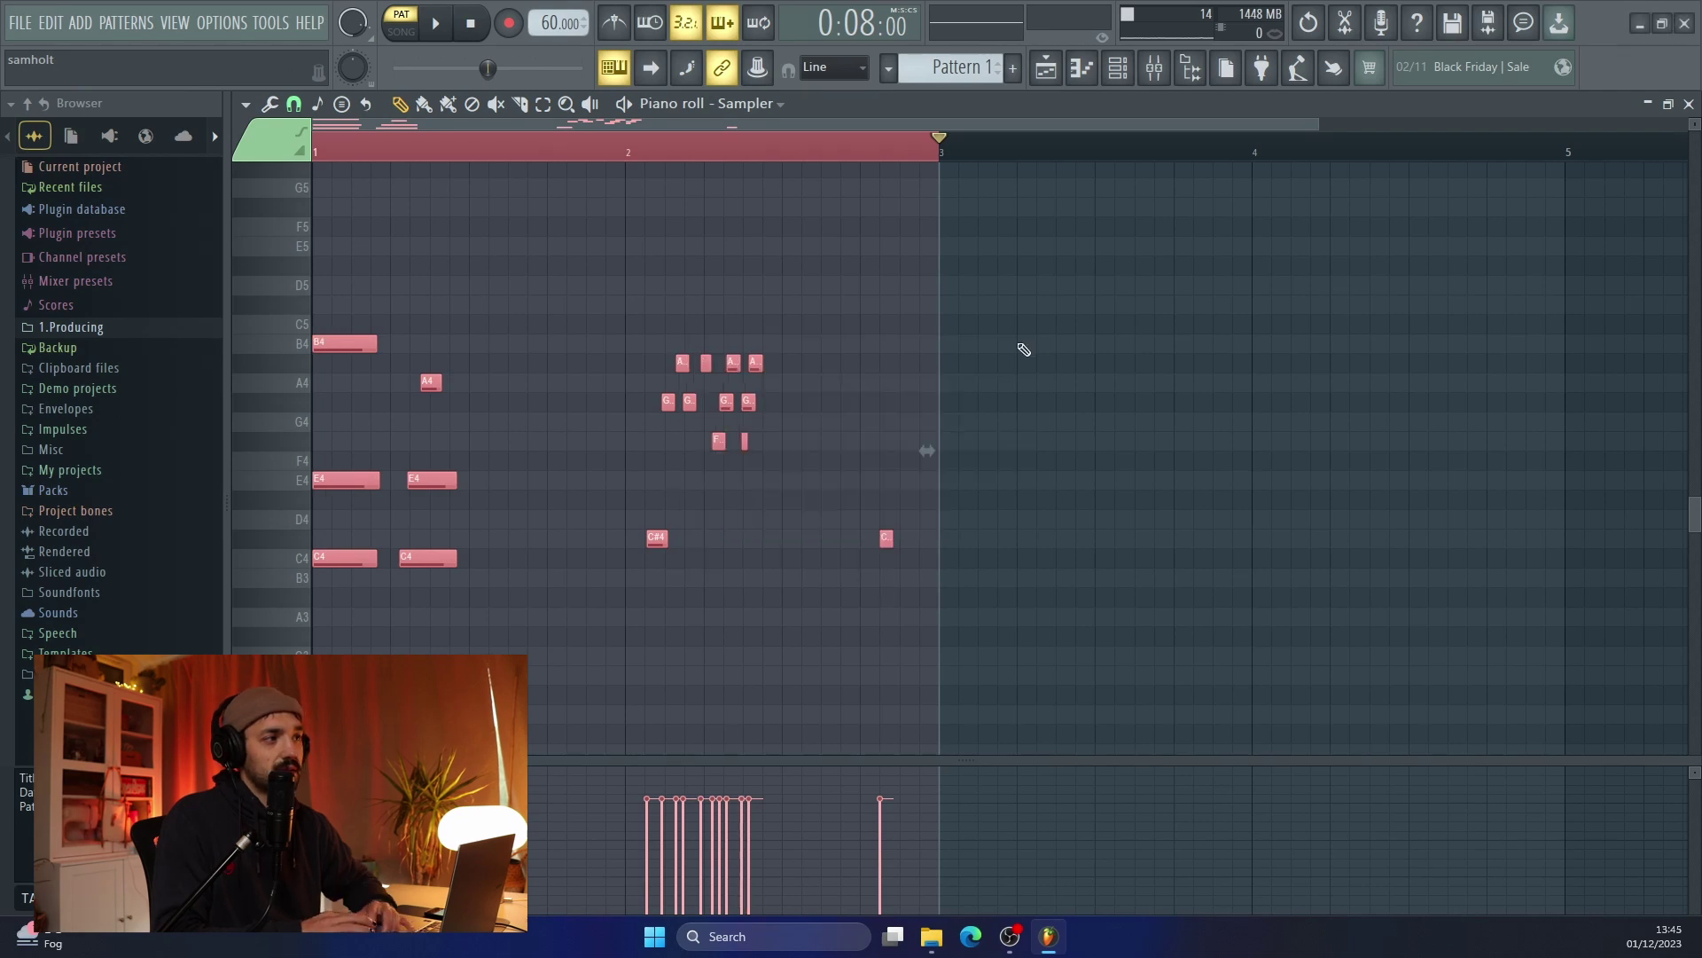
- Select all Sampler notes and stretch them legato with Ctrl+L
{"action": "scroll", "coordinate": [874, 570], "scroll_direction": "up", "scroll_amount": 3}
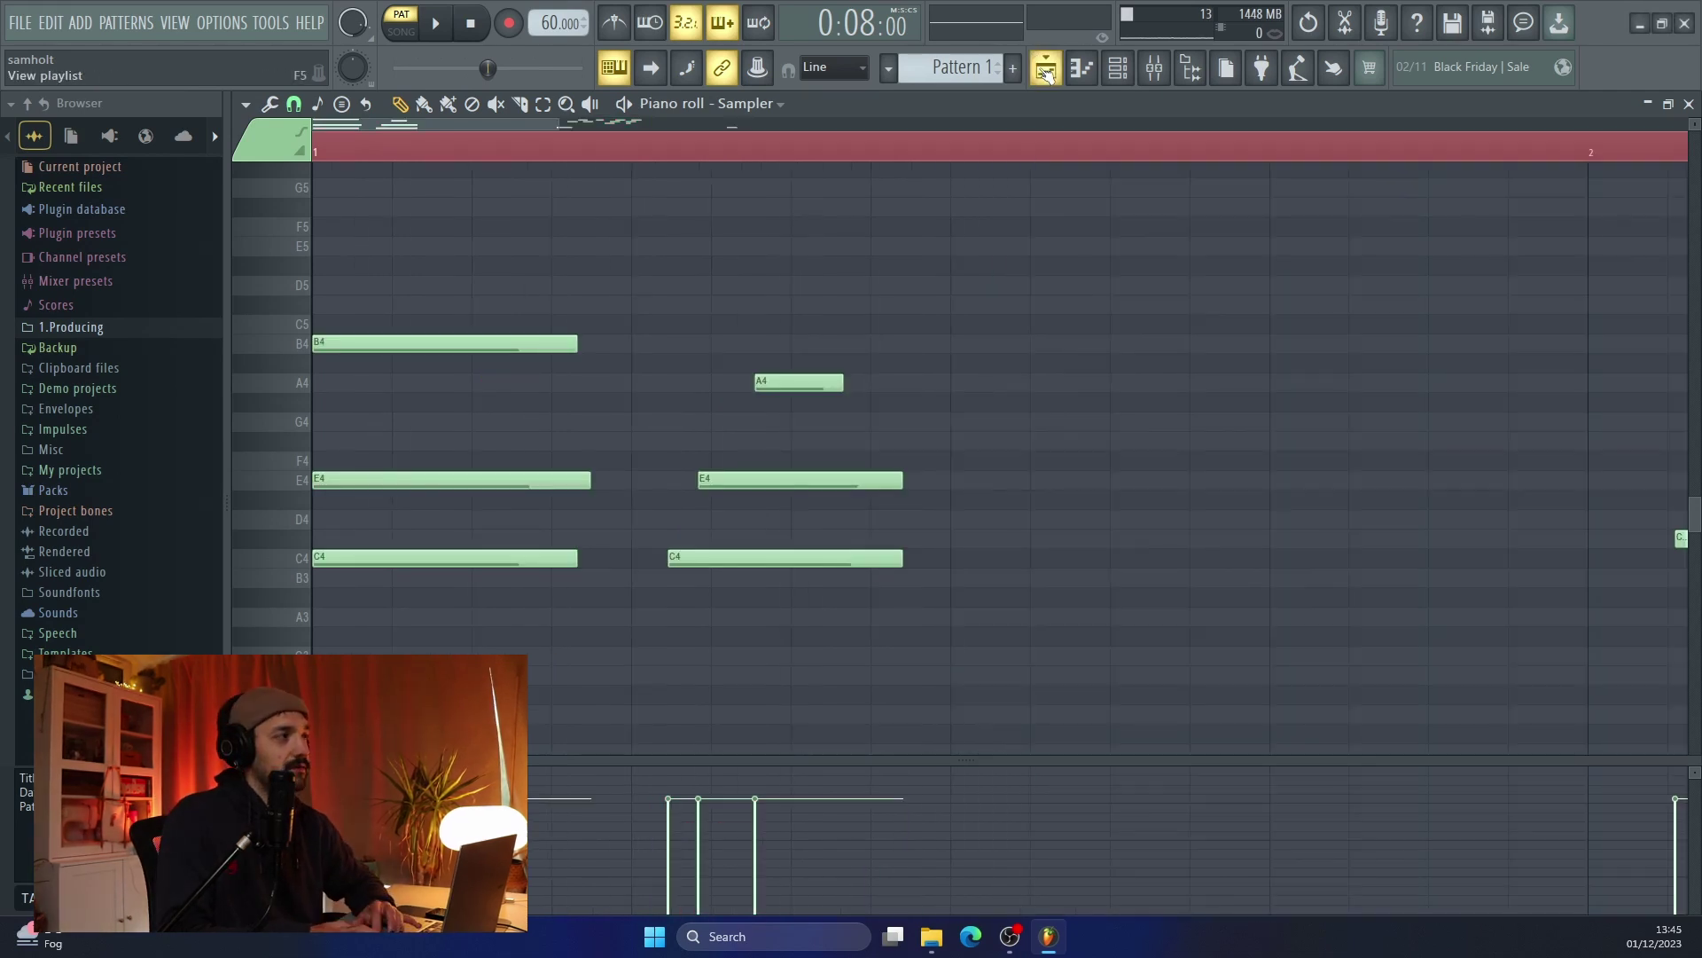
{"action": "scroll", "coordinate": [792, 251], "scroll_direction": "down", "scroll_amount": 3}
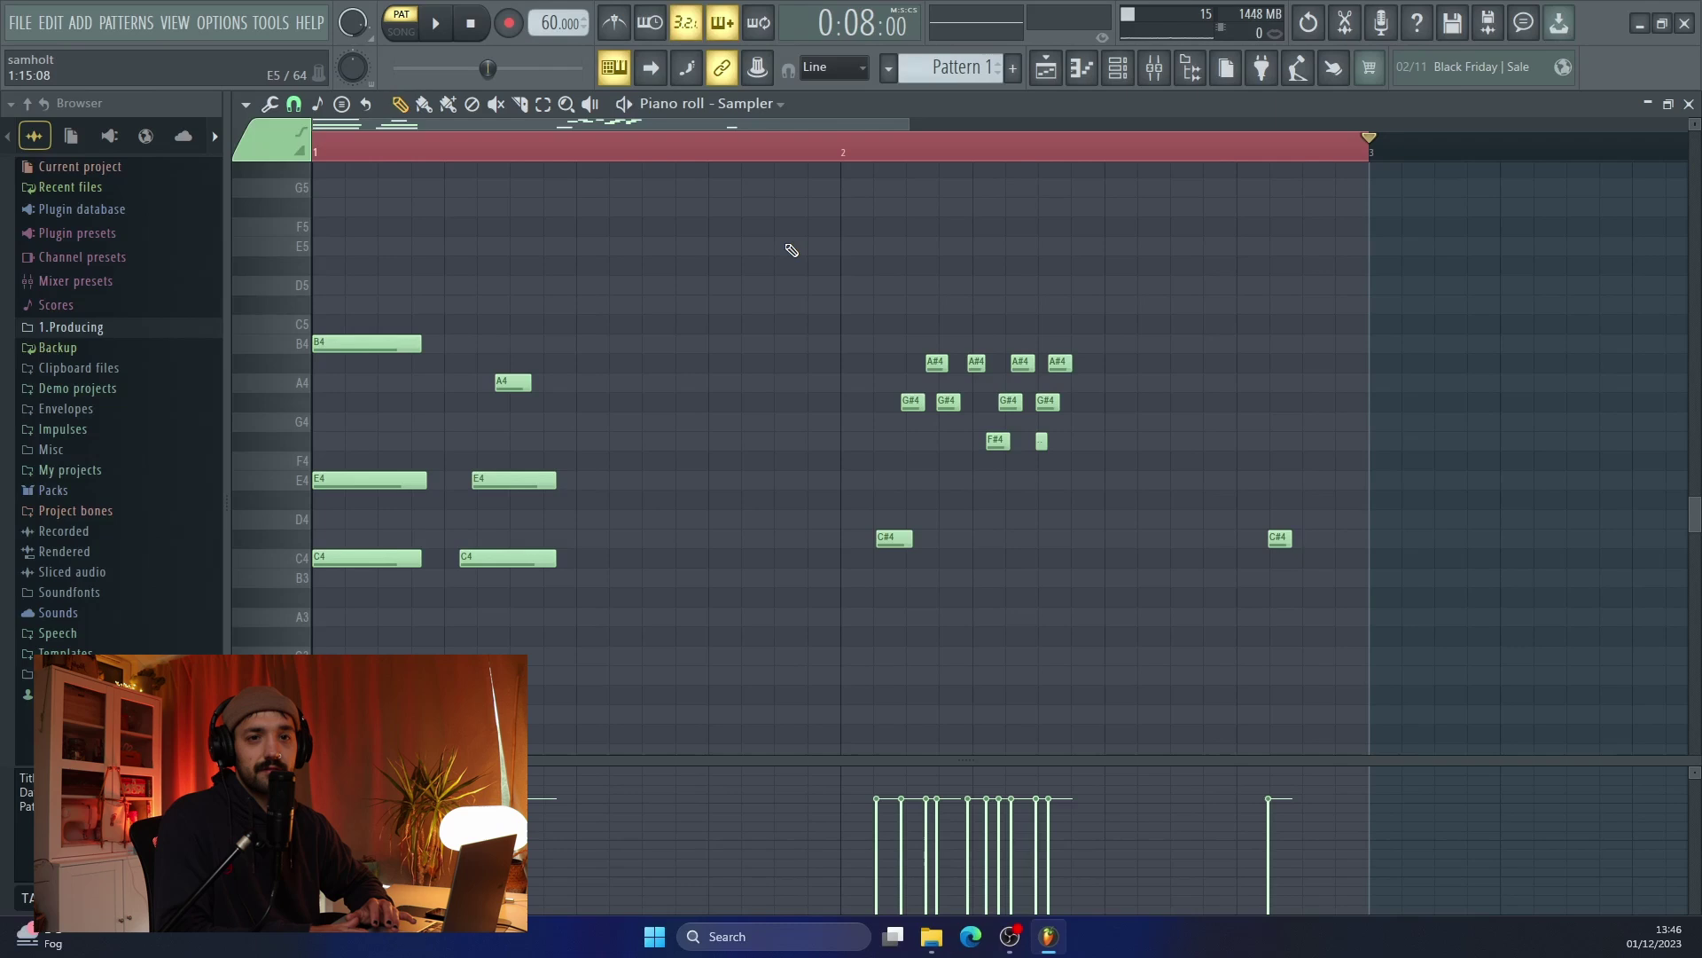
{"action": "key", "text": "ctrl+a"}
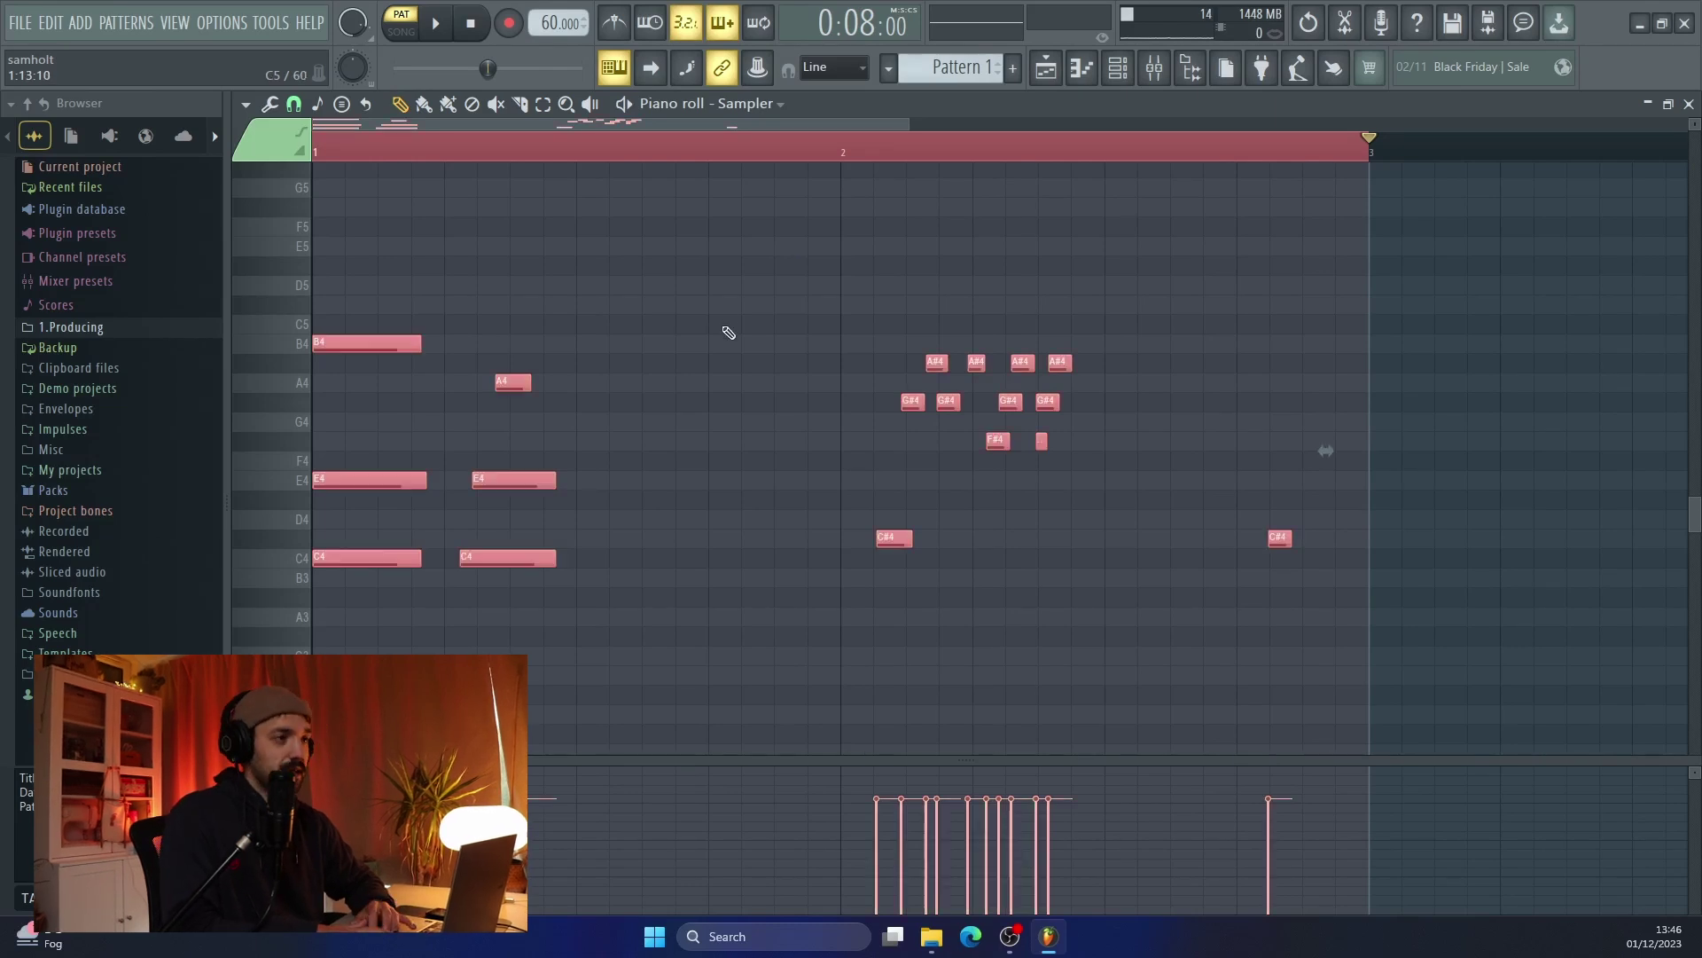
{"action": "key", "text": "ctrl+l"}
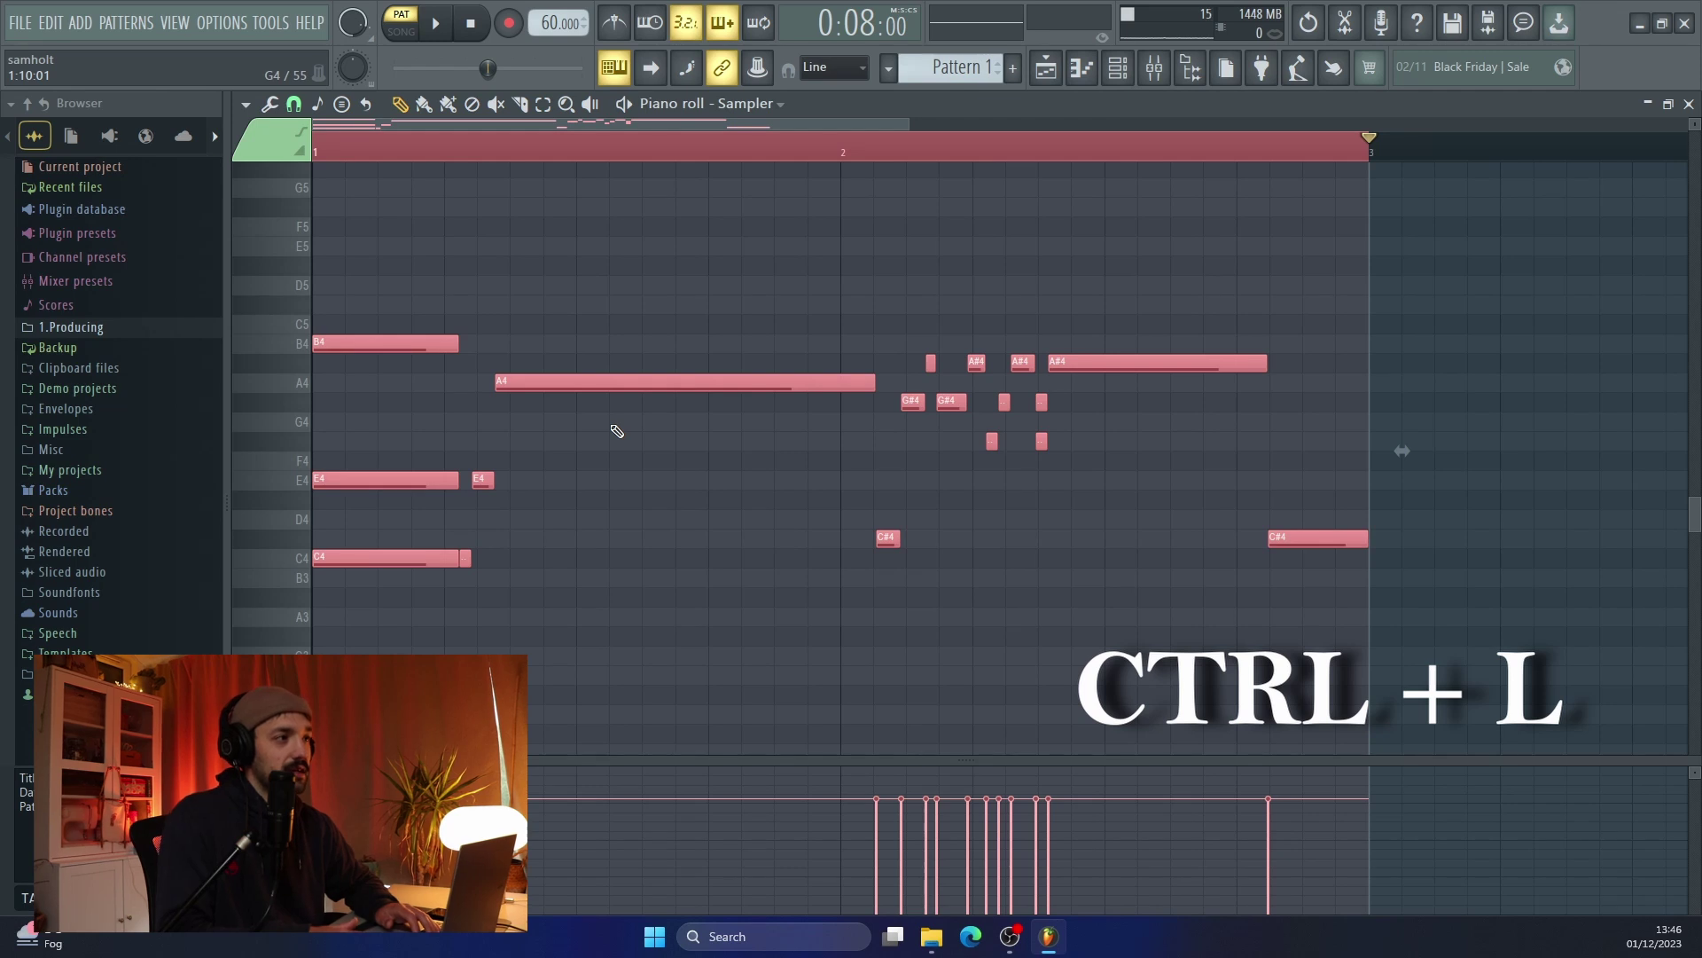
- Remove the stray G#5 note, undo back to the original note lengths, and open the channel list
{"action": "left_click", "coordinate": [245, 103]}
{"action": "left_click", "coordinate": [1030, 171]}
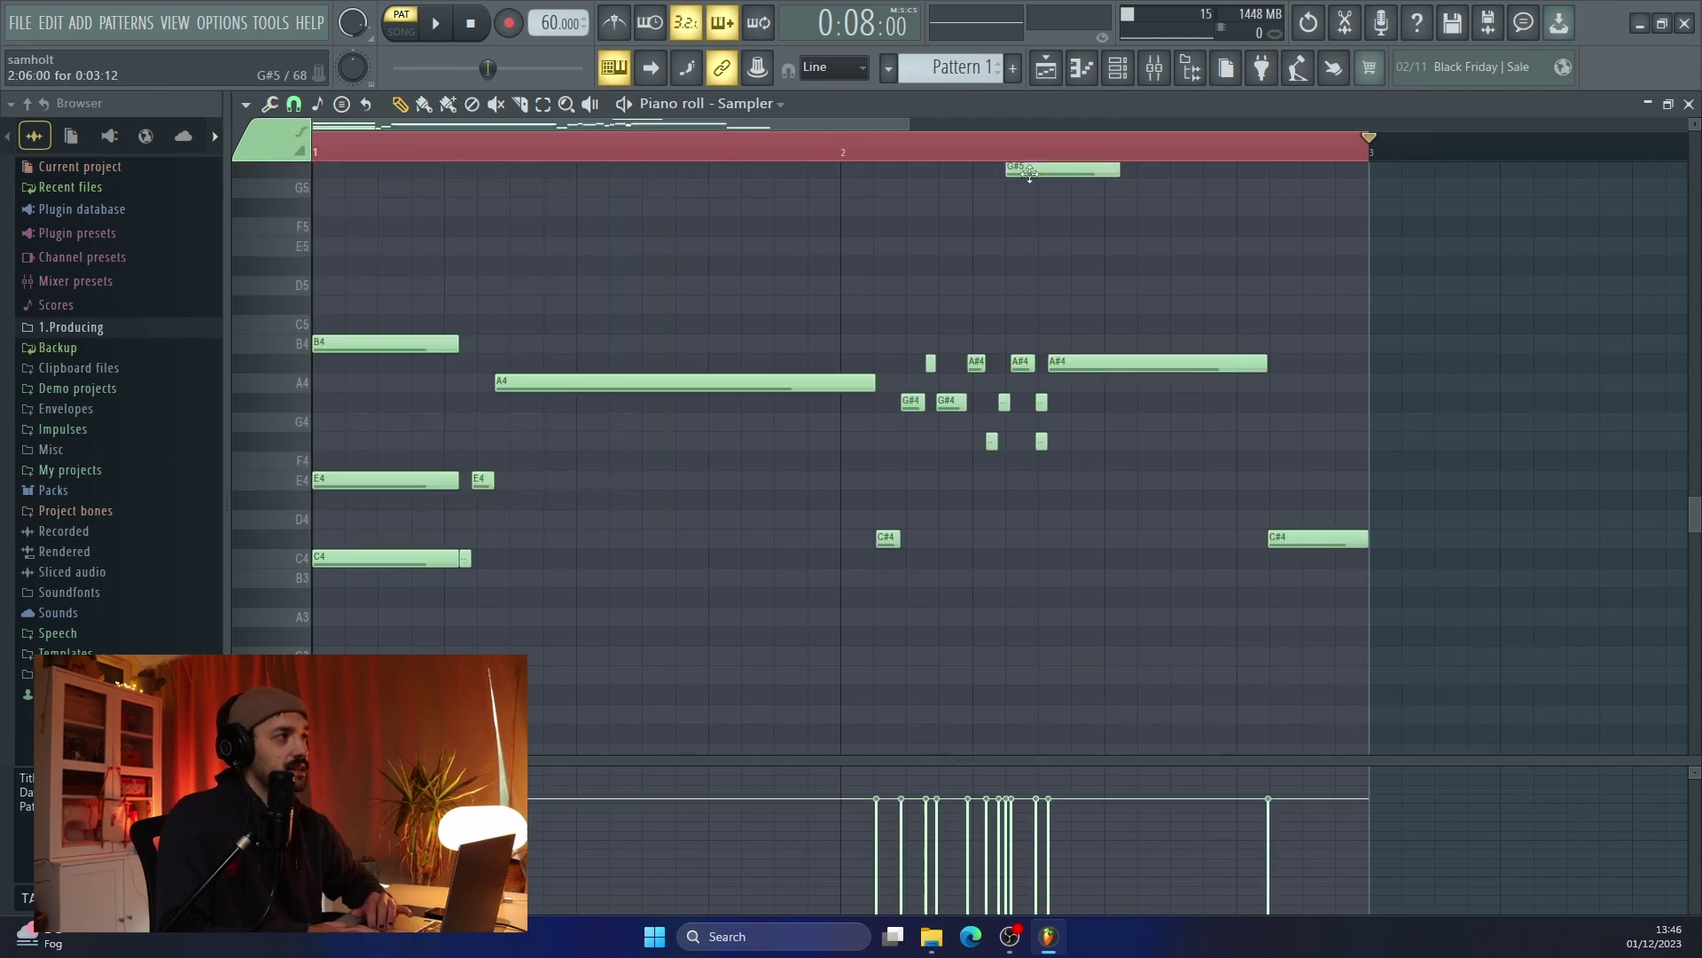
{"action": "right_click", "coordinate": [1030, 171]}
{"action": "key", "text": "ctrl+z"}
{"action": "key", "text": "ctrl+alt+z"}
{"action": "key", "text": "ctrl+alt+z"}
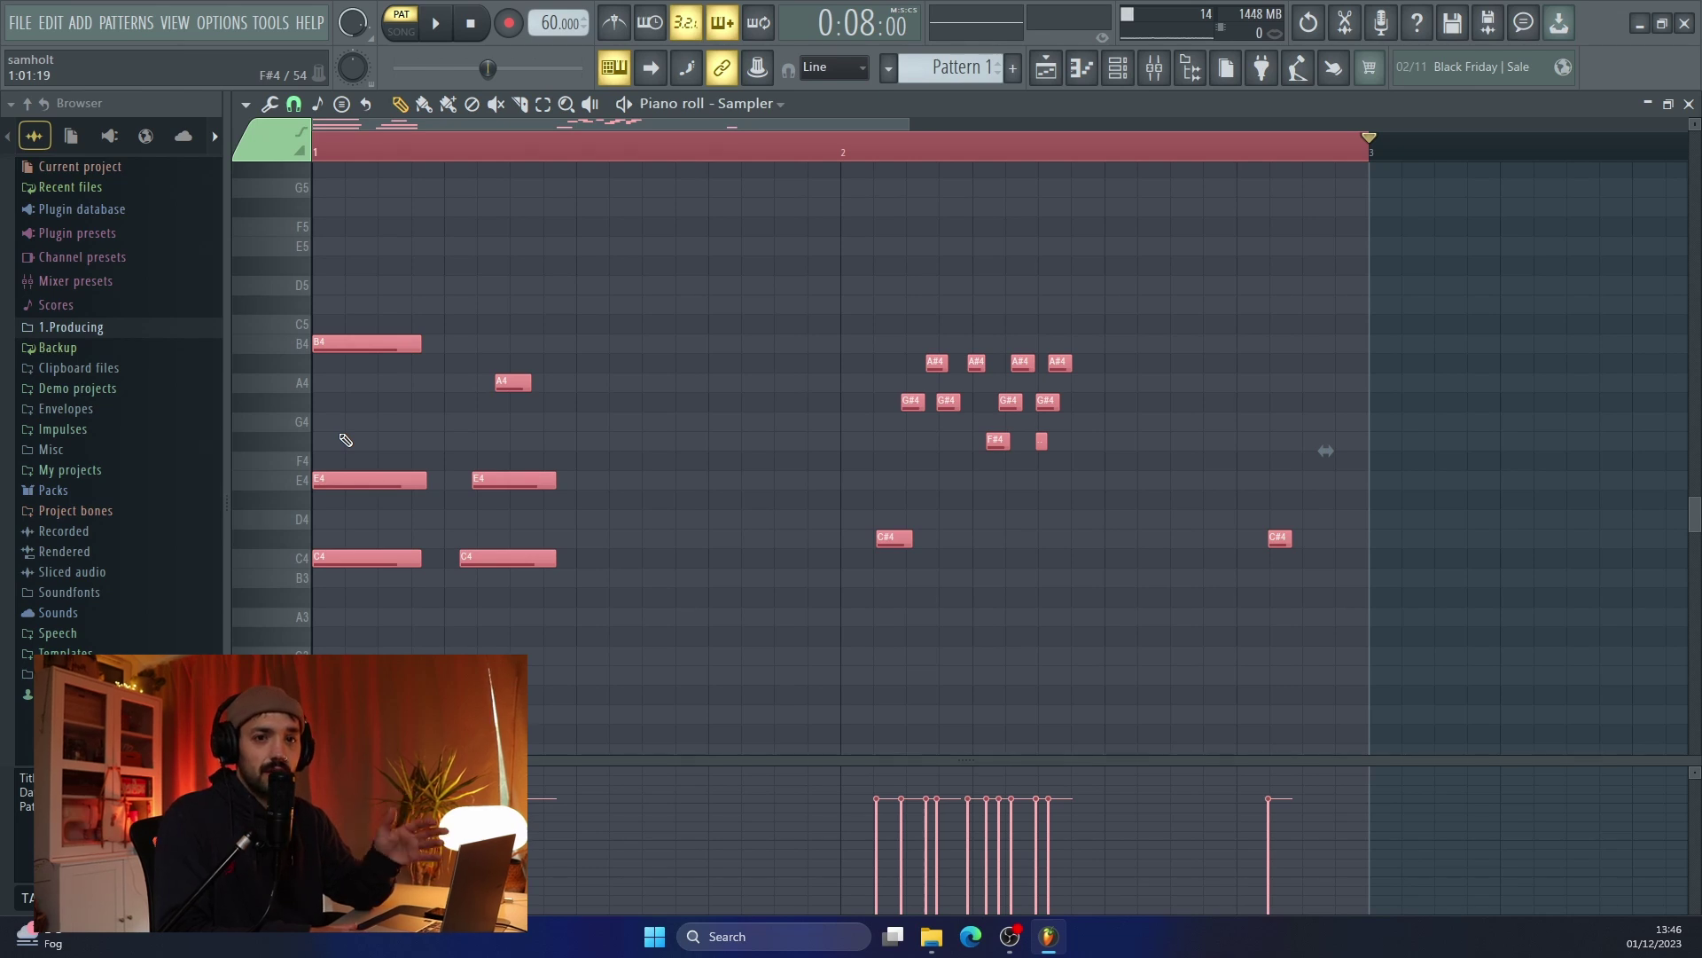
{"action": "left_click", "coordinate": [763, 105]}
- Switch to the Bass channel and draw a C4–D4–A3–D4 bass line
{"action": "left_click", "coordinate": [769, 259]}
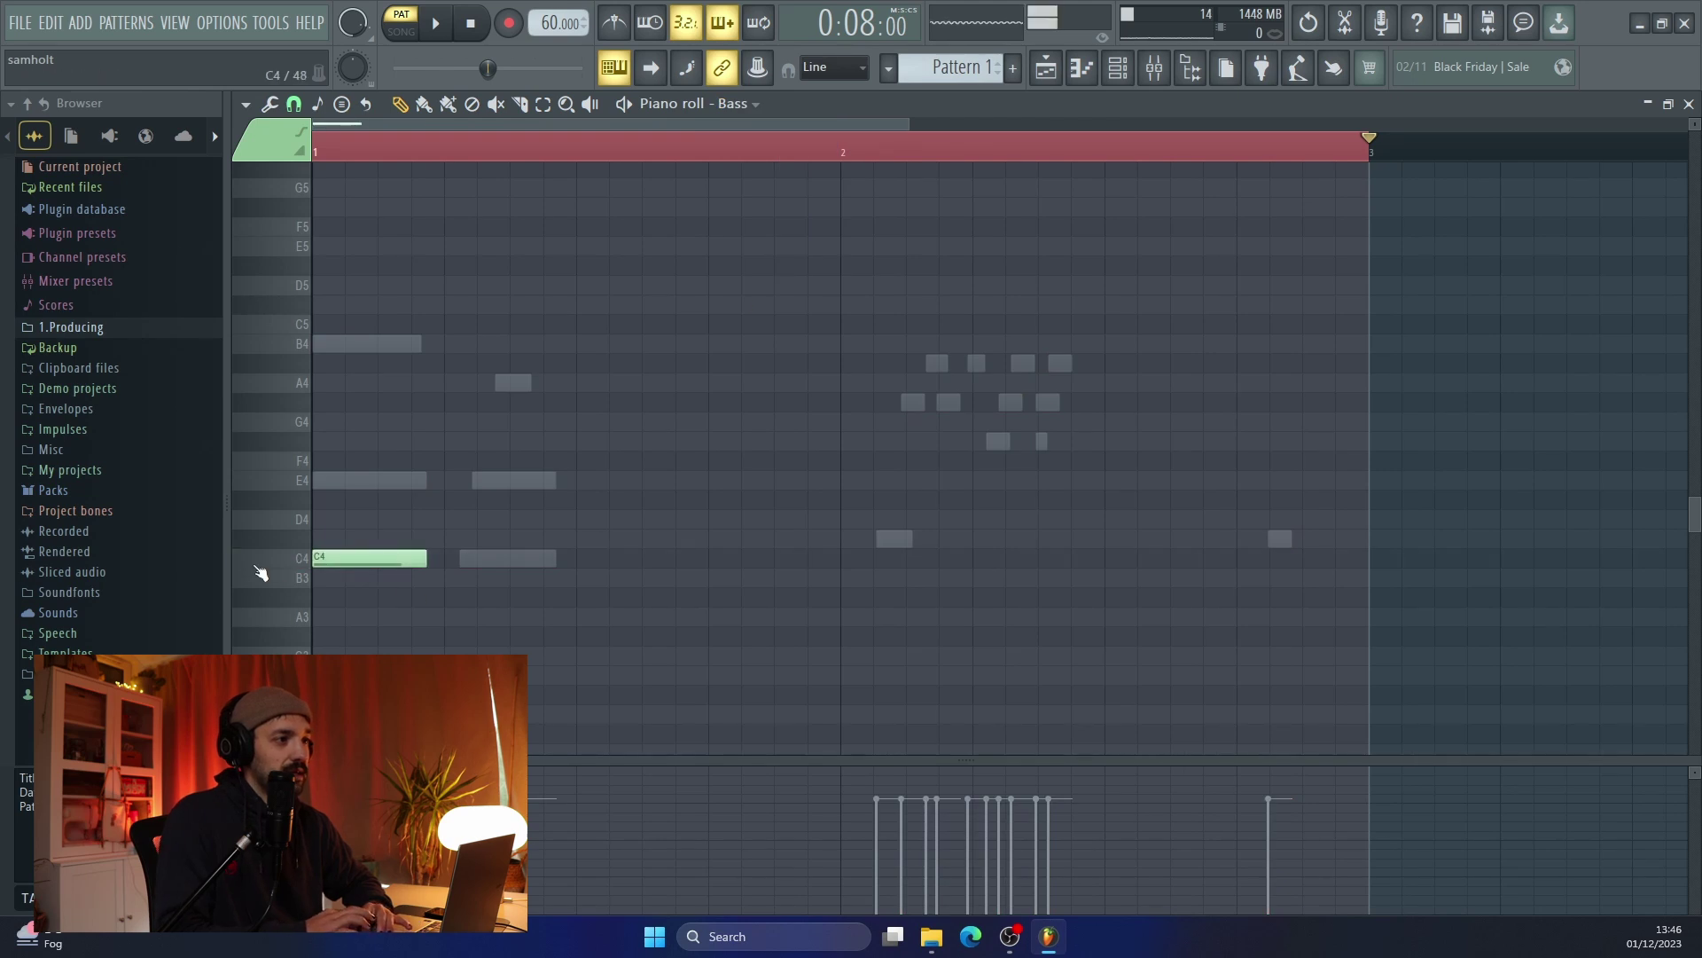
{"action": "left_click_drag", "start_coordinate": [418, 556], "coordinate": [724, 557]}
{"action": "left_click", "coordinate": [515, 519]}
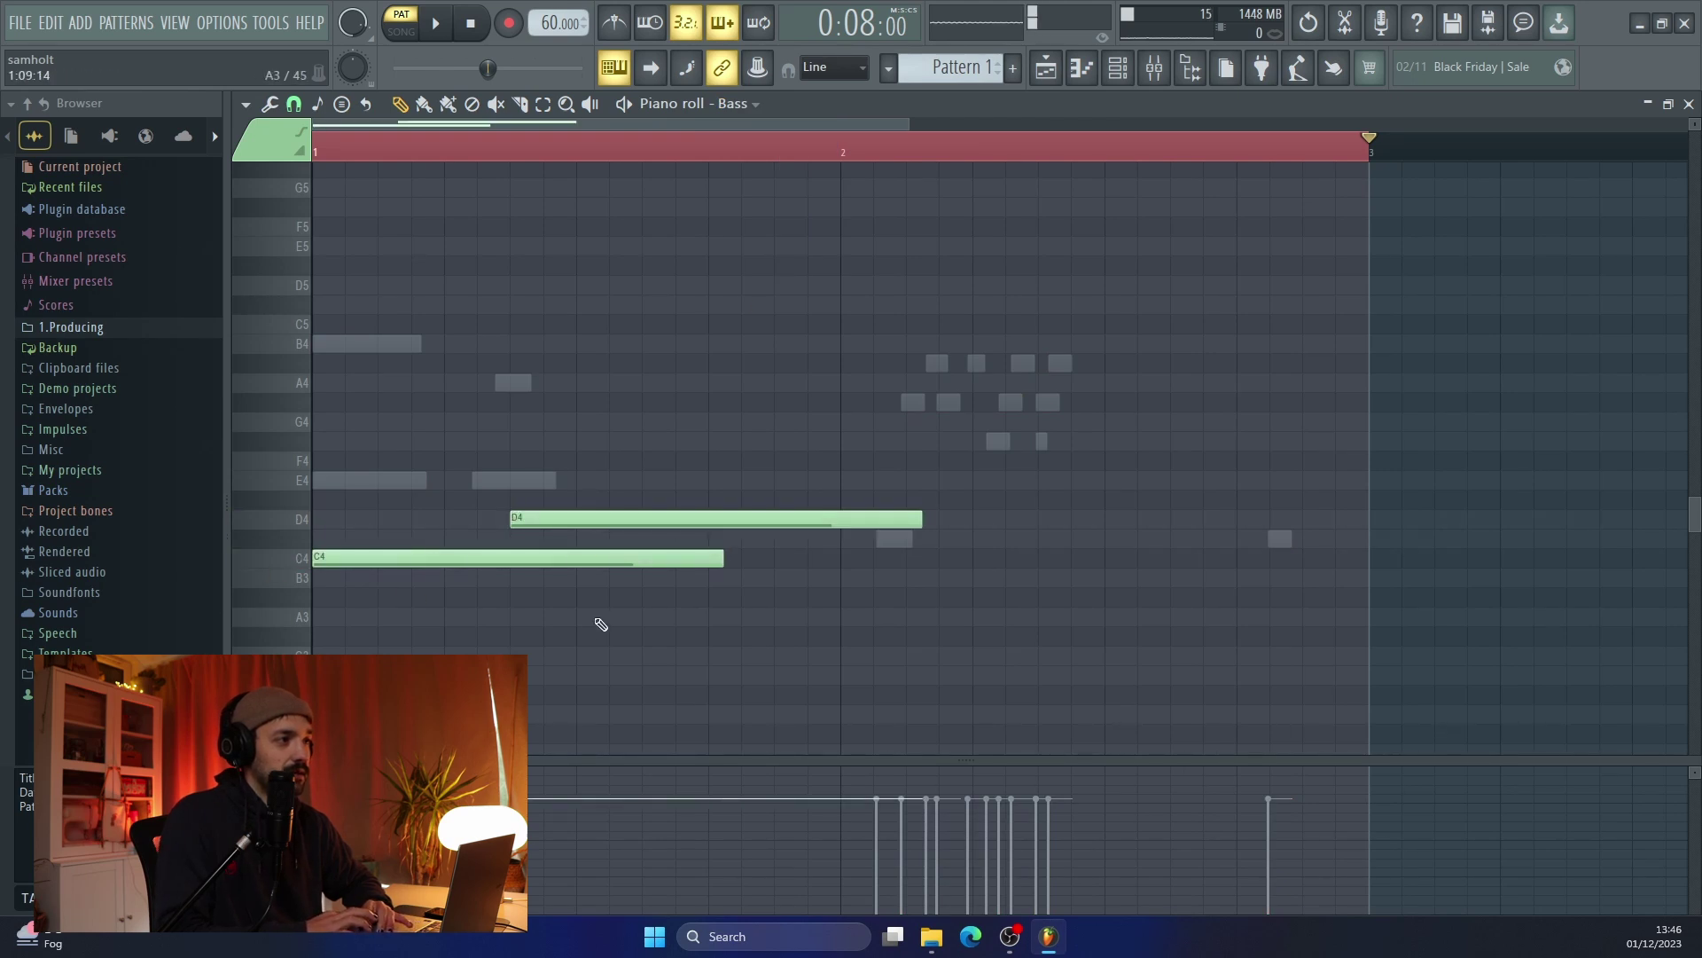
{"action": "left_click", "coordinate": [587, 617]}
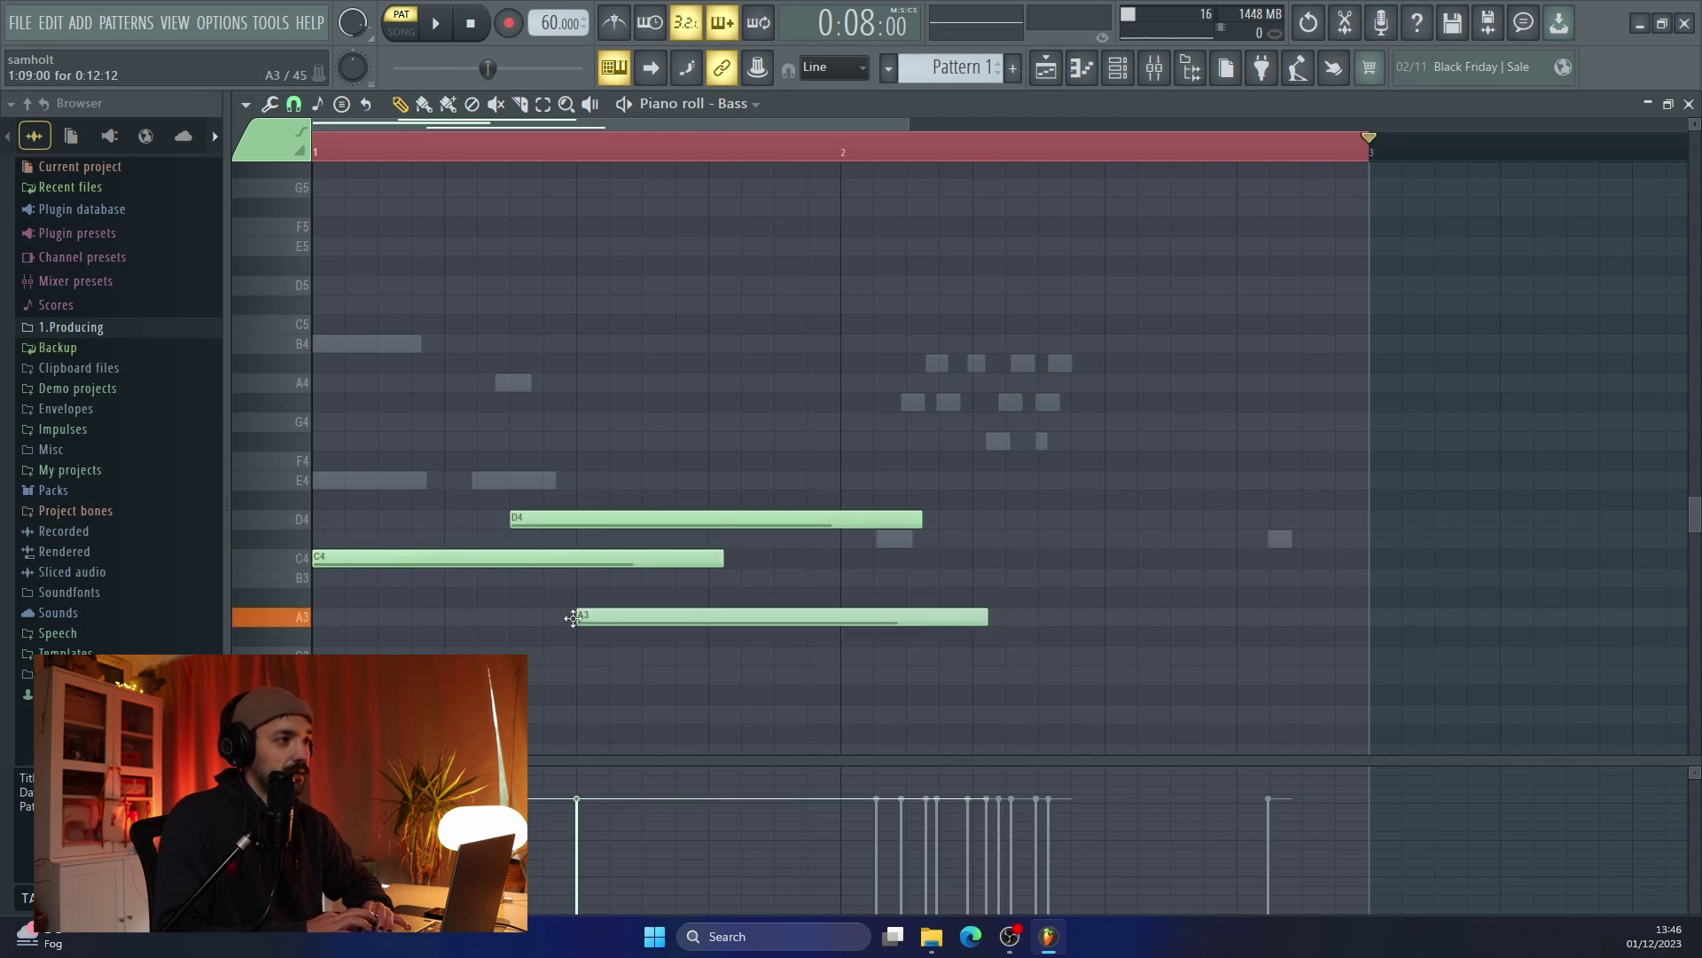
{"action": "left_click", "coordinate": [1108, 519]}
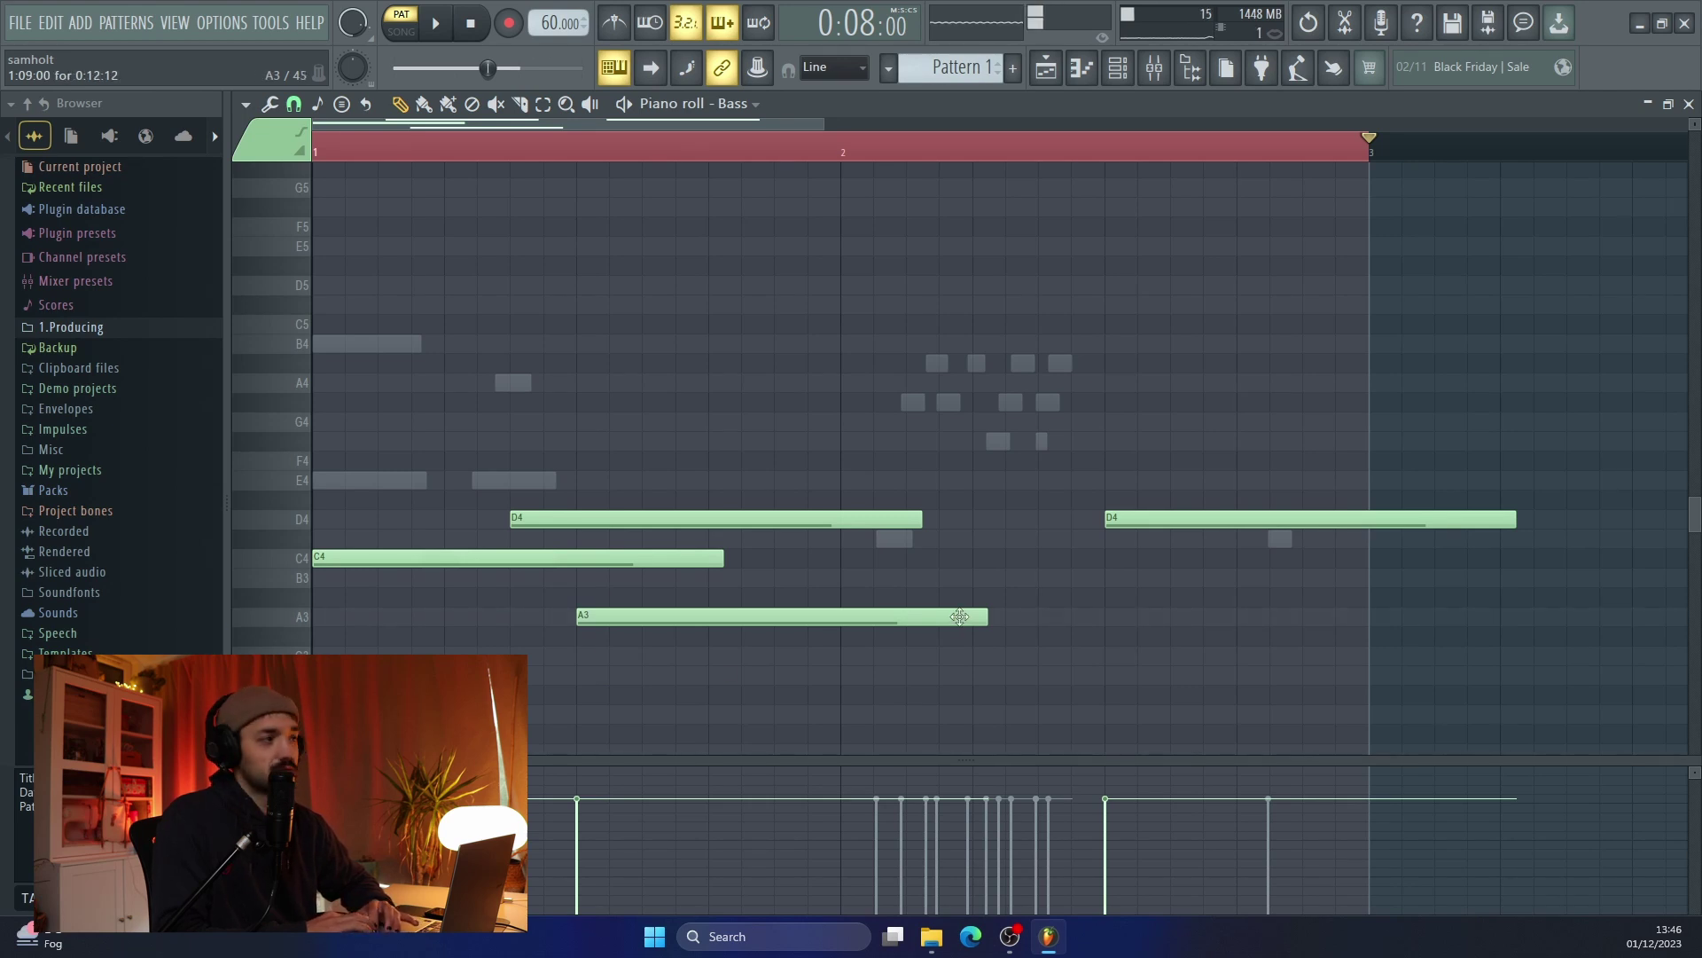
- Make all bass notes legato, then delete them all
{"action": "key", "text": "ctrl+a"}
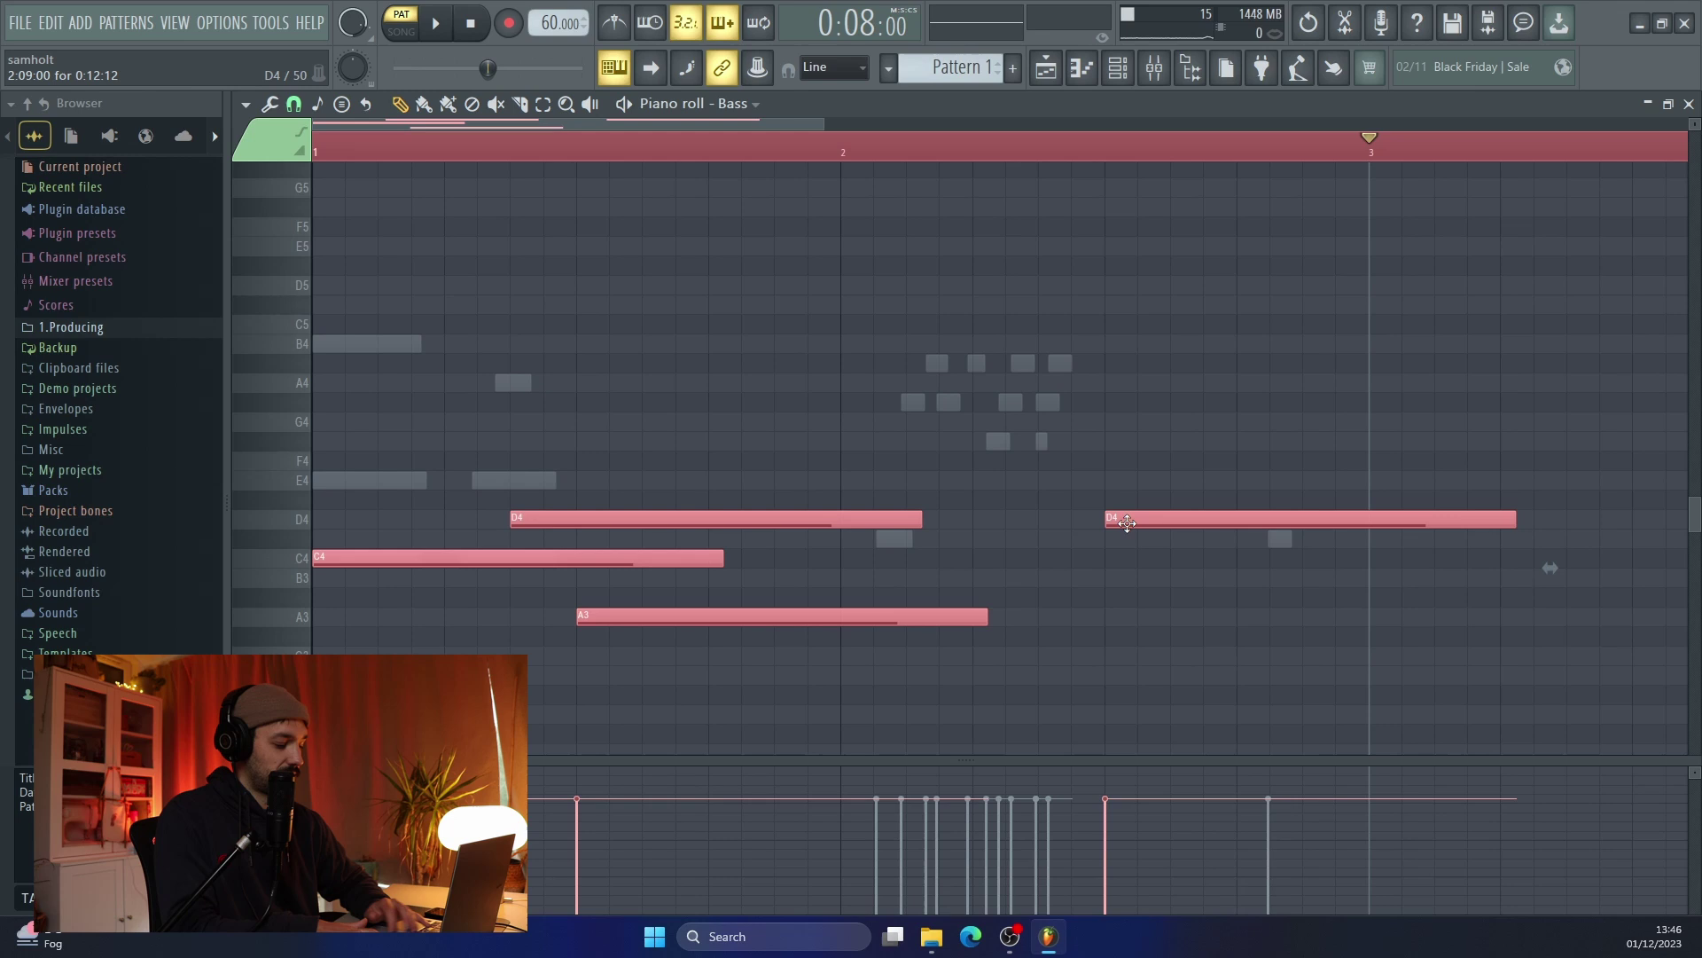
{"action": "key", "text": "ctrl+l"}
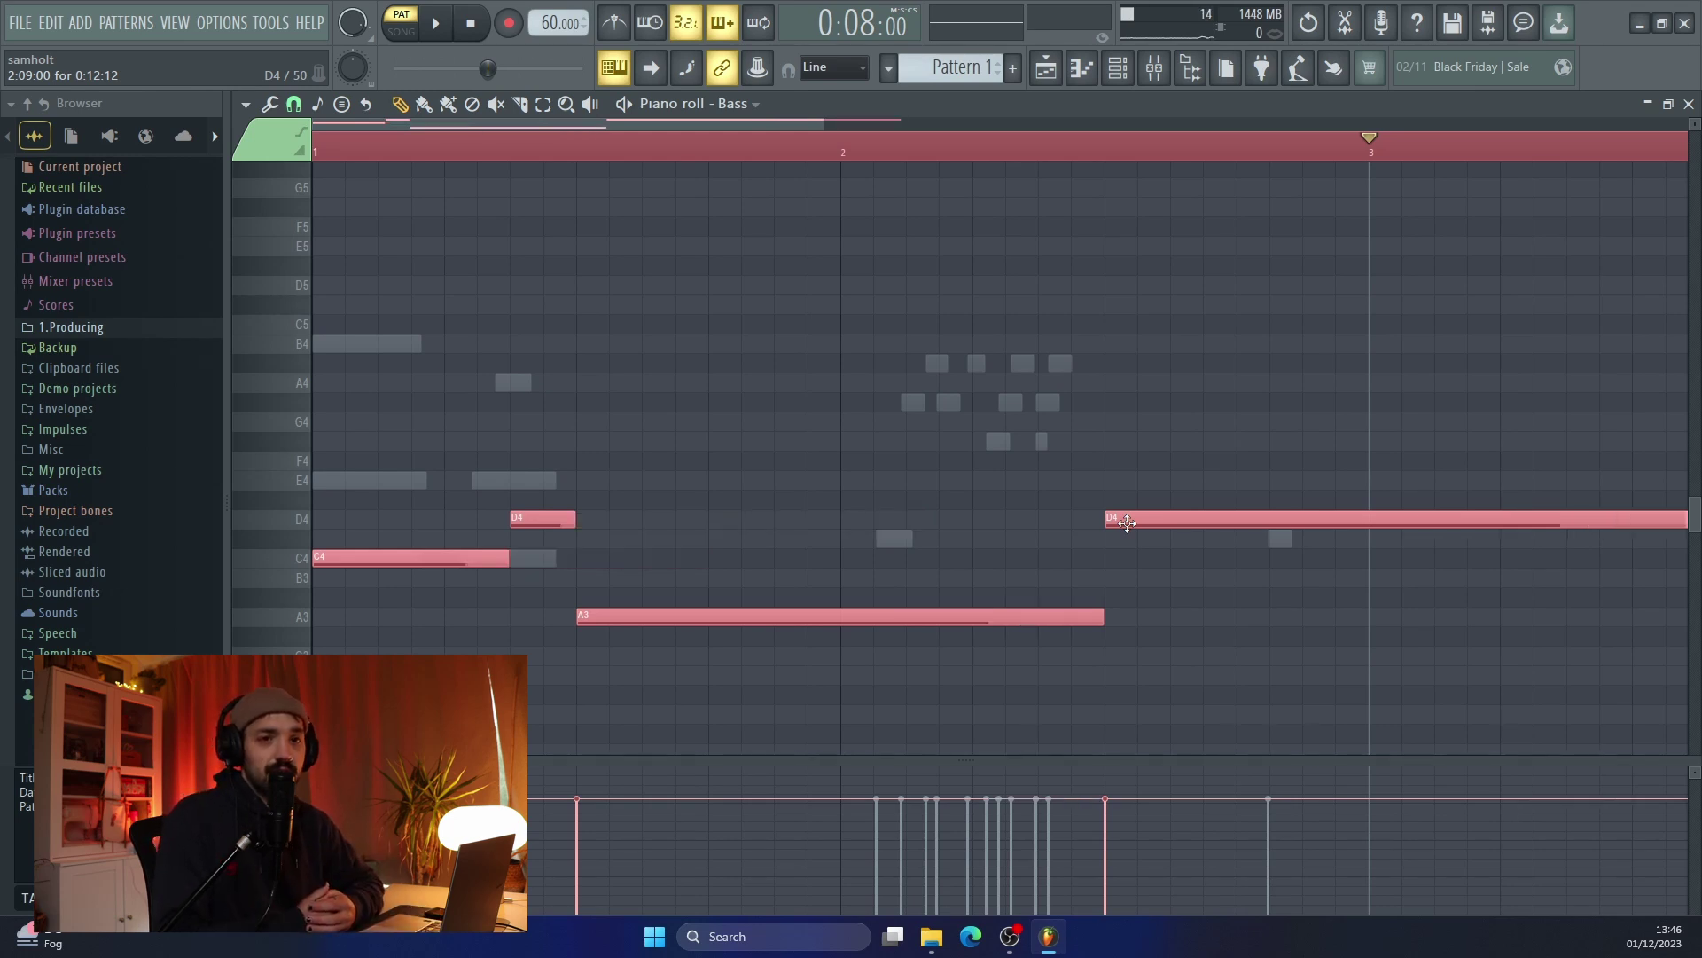
{"action": "key", "text": "Delete"}
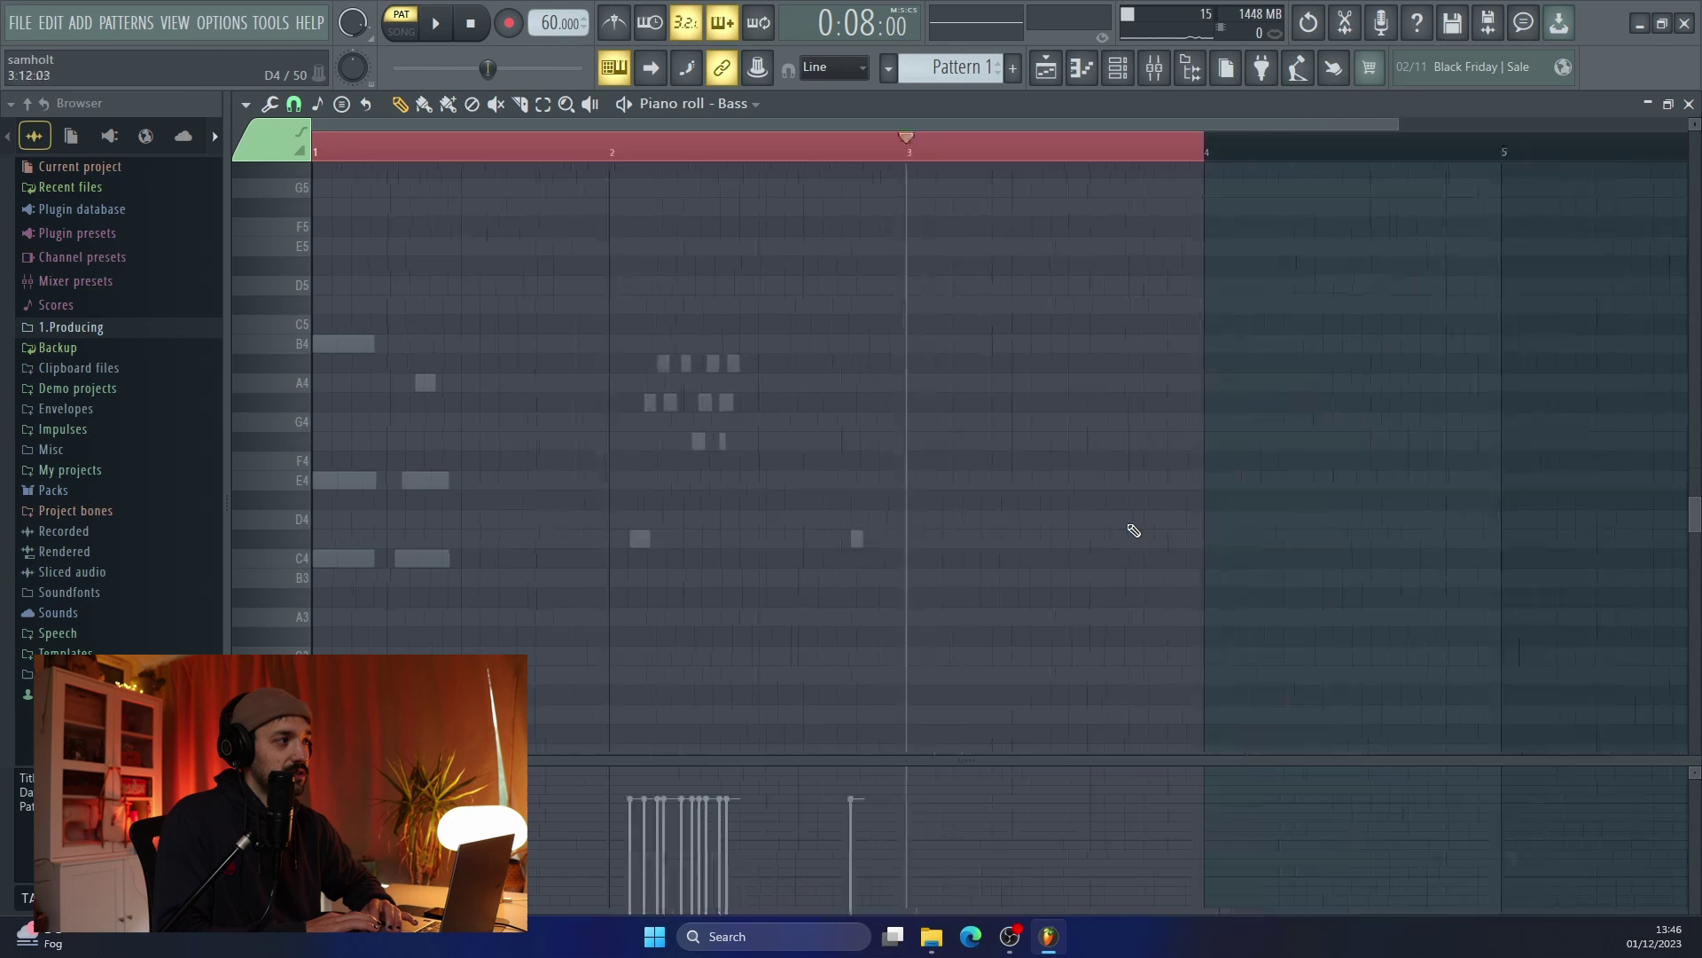
{"action": "scroll", "coordinate": [1127, 523], "scroll_direction": "down", "scroll_amount": 2}
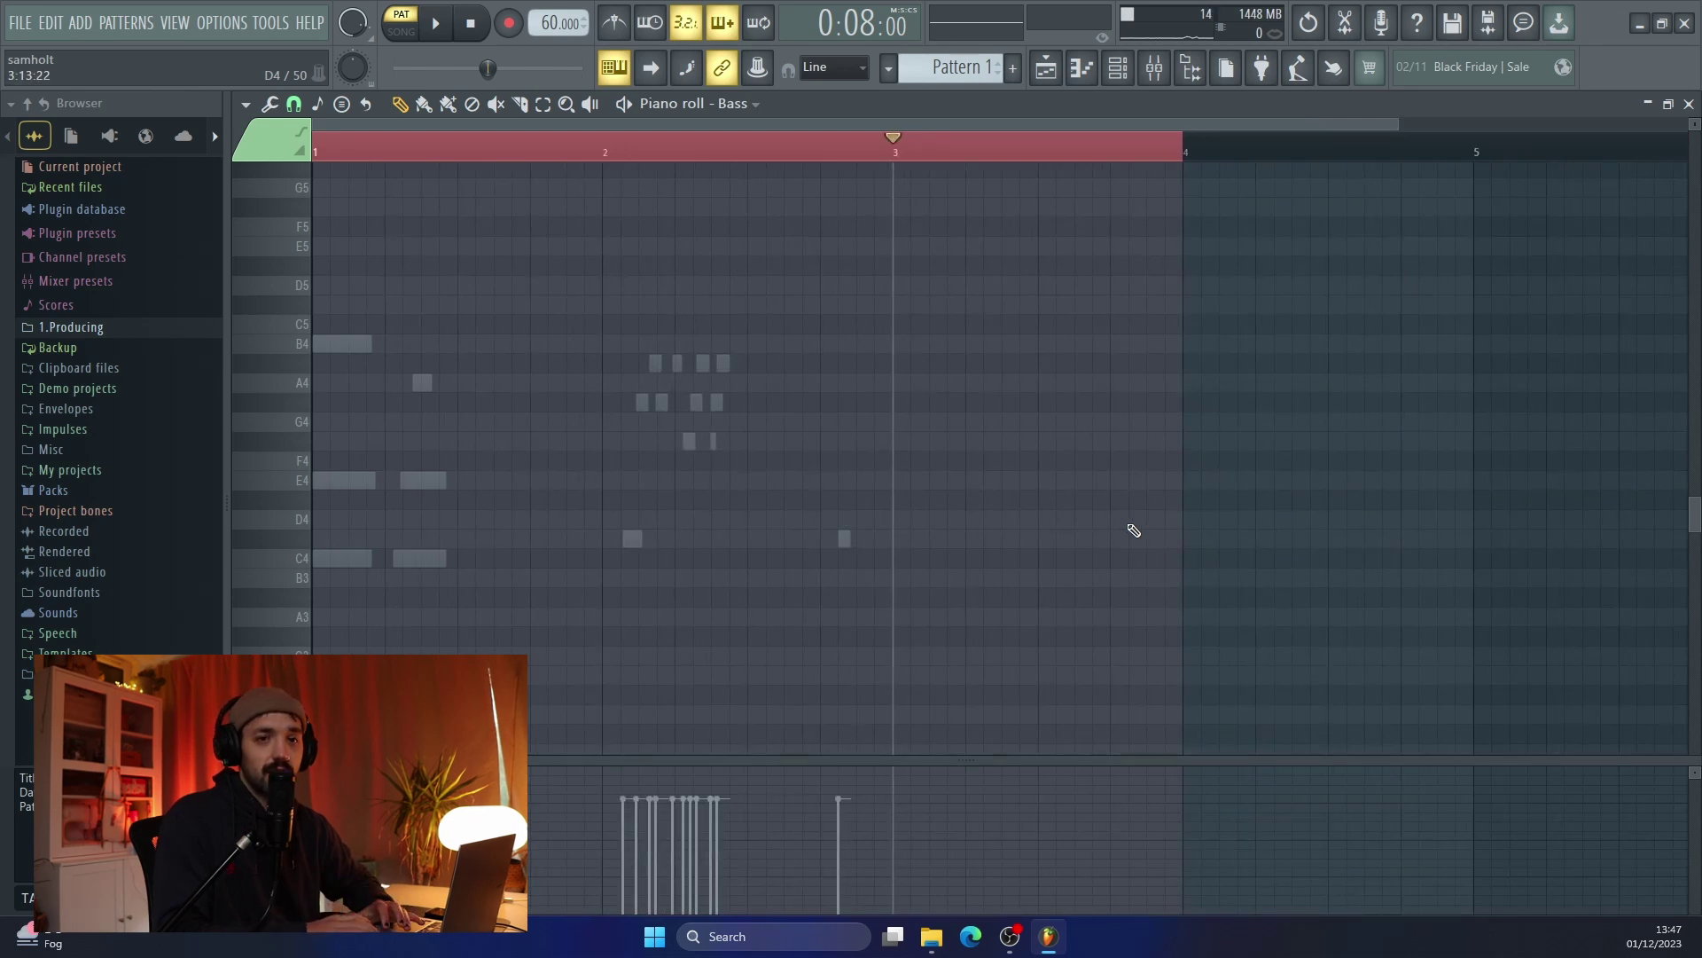